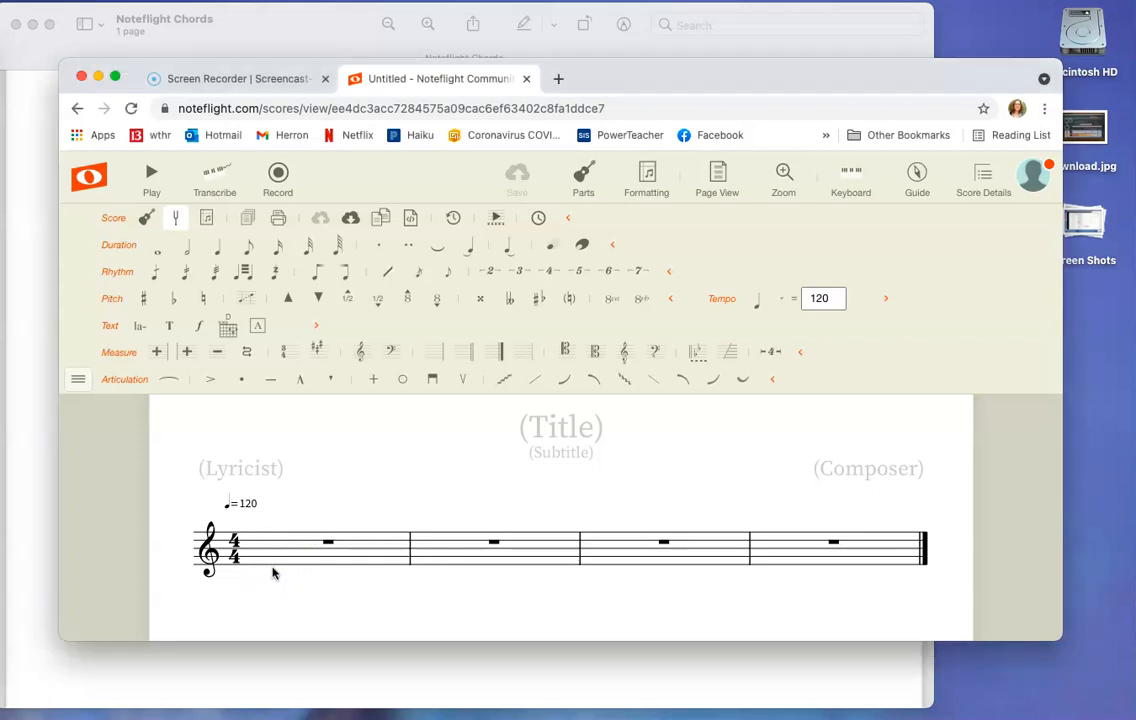
# Enter the quarter notes D, E, F♯ and G in measure 1
pyautogui.click(270, 569)
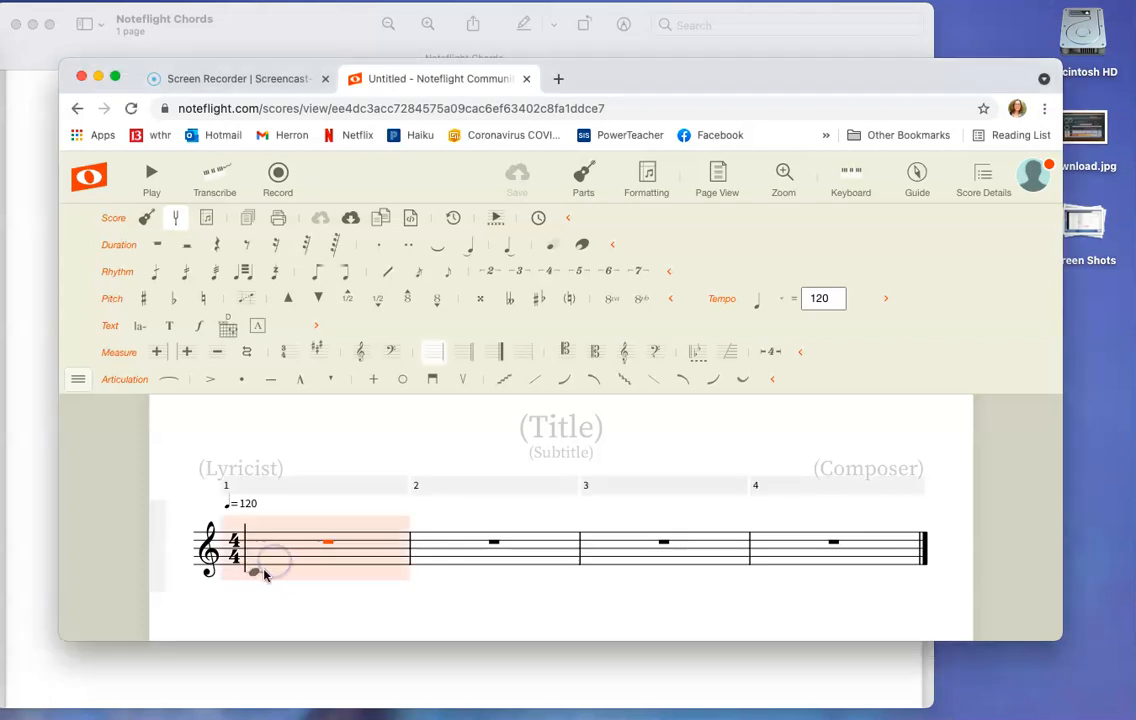
pyautogui.click(262, 569)
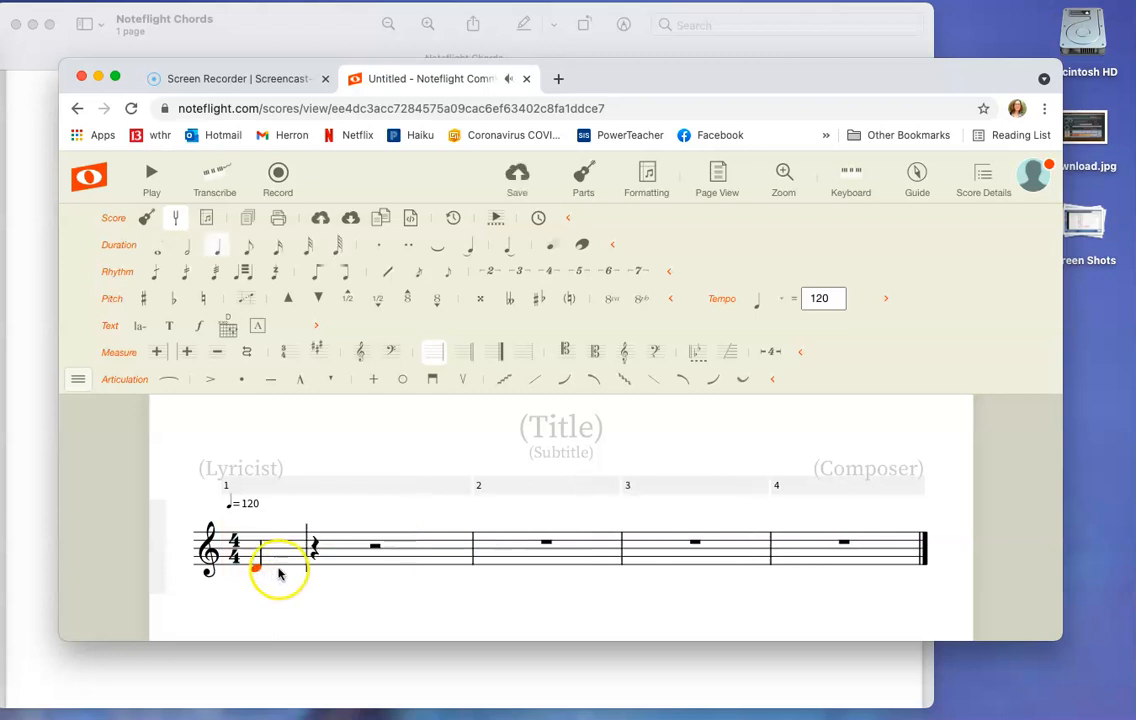
pyautogui.click(314, 566)
pyautogui.click(375, 563)
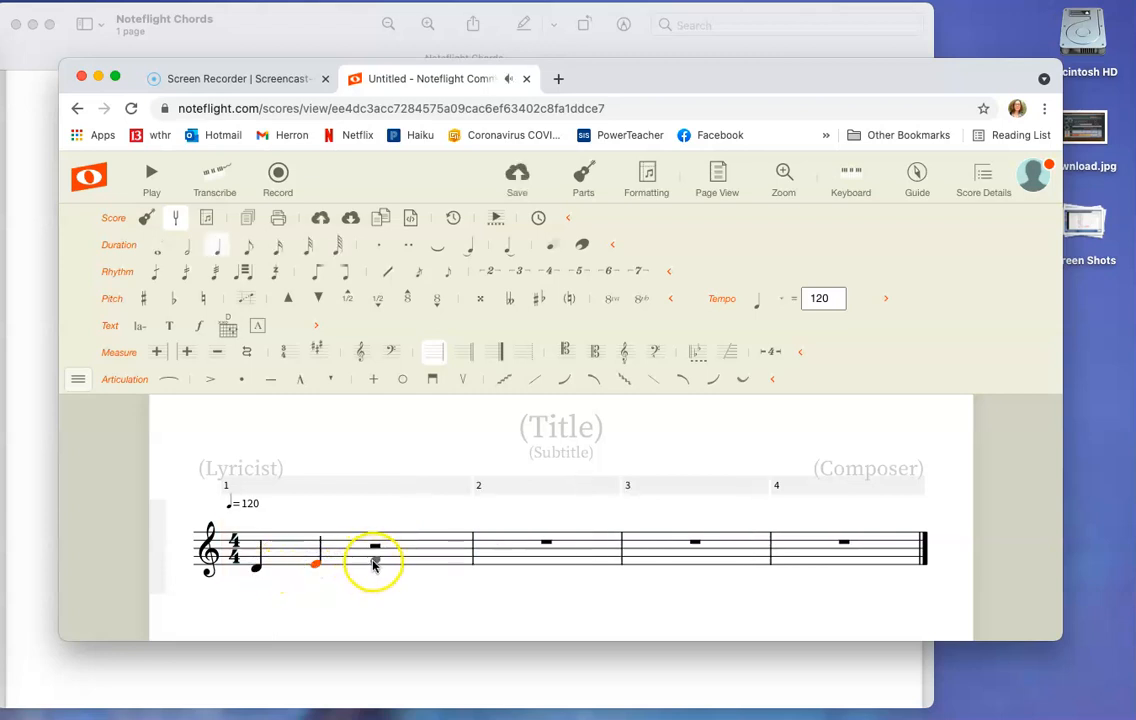
pyautogui.click(145, 296)
pyautogui.click(432, 556)
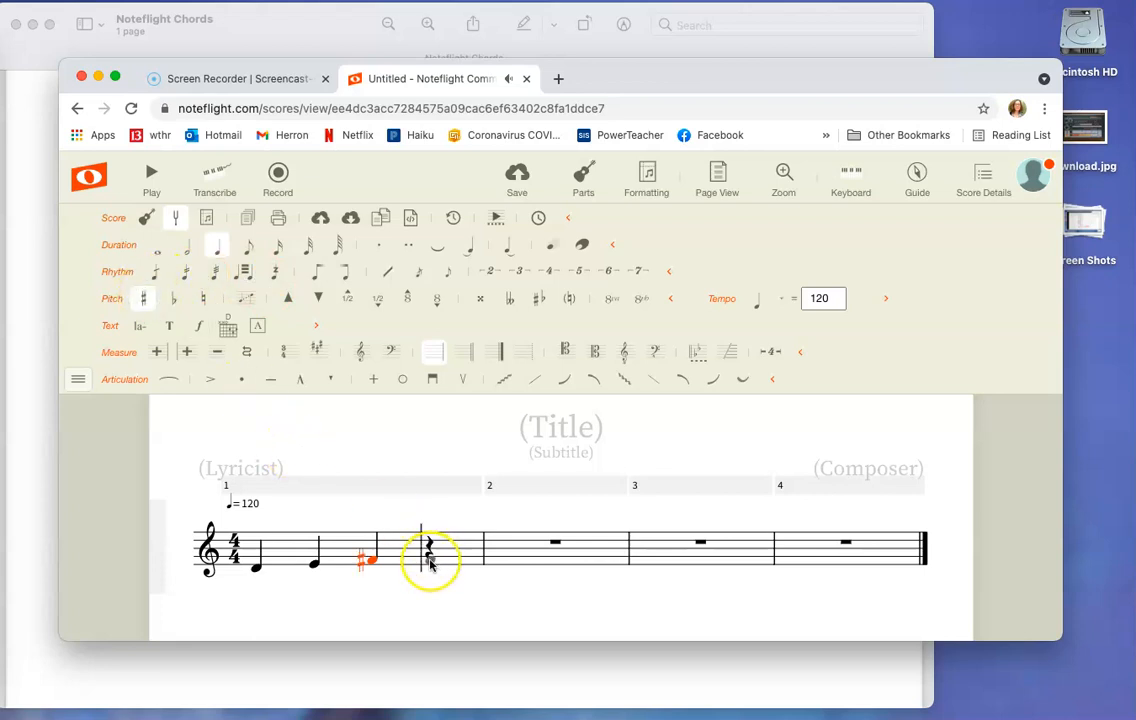
# Continue the ascending D major scale in measure 2 with quarter notes up through B, C♯ and high D
pyautogui.click(520, 553)
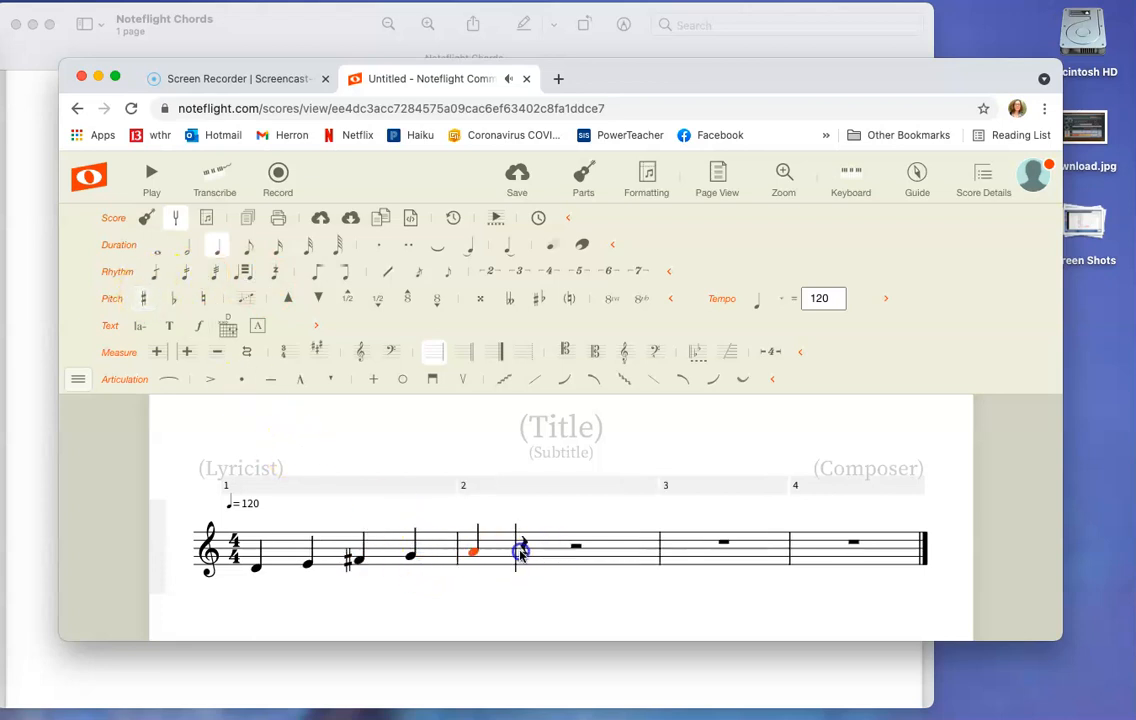
pyautogui.click(528, 551)
pyautogui.click(578, 545)
pyautogui.click(143, 298)
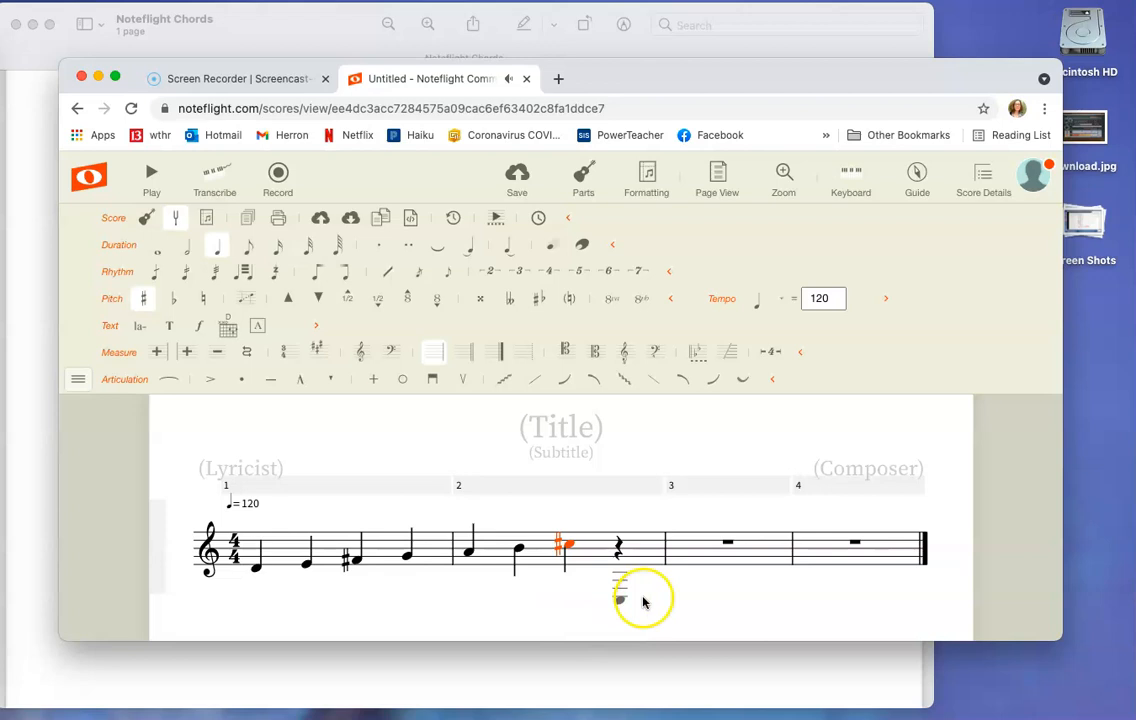
pyautogui.click(618, 543)
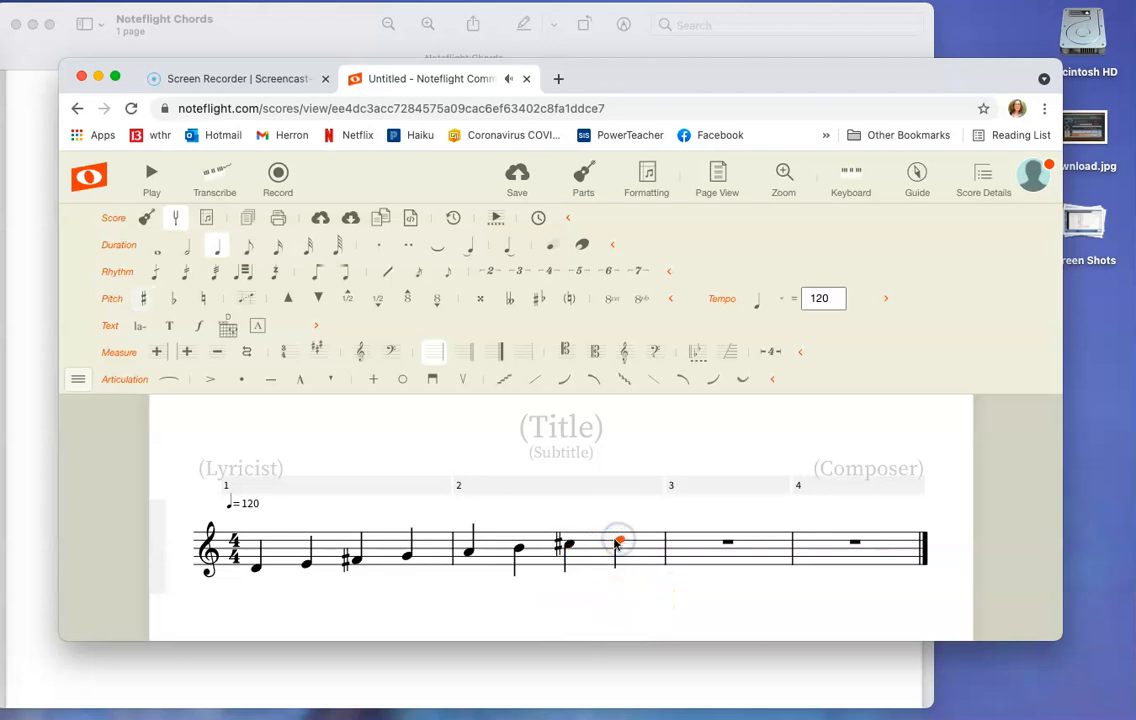
# Stack F♯ and A above the opening D of measure 1 to form a triad
pyautogui.click(256, 570)
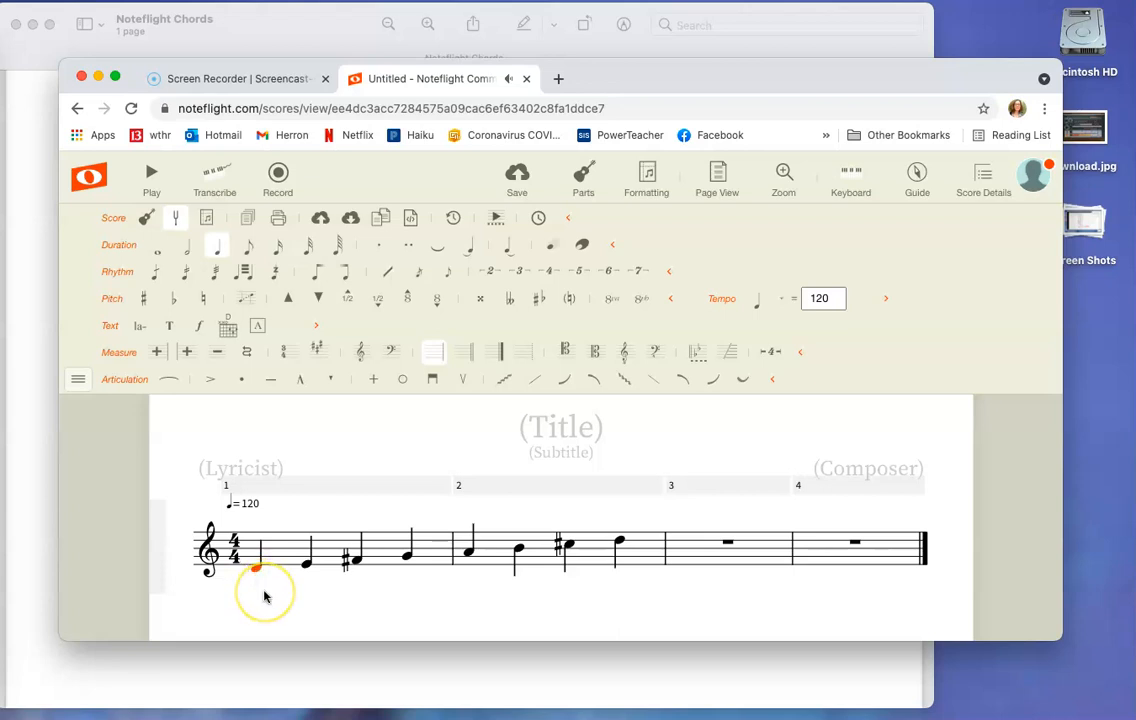
pyautogui.click(255, 564)
pyautogui.click(257, 563)
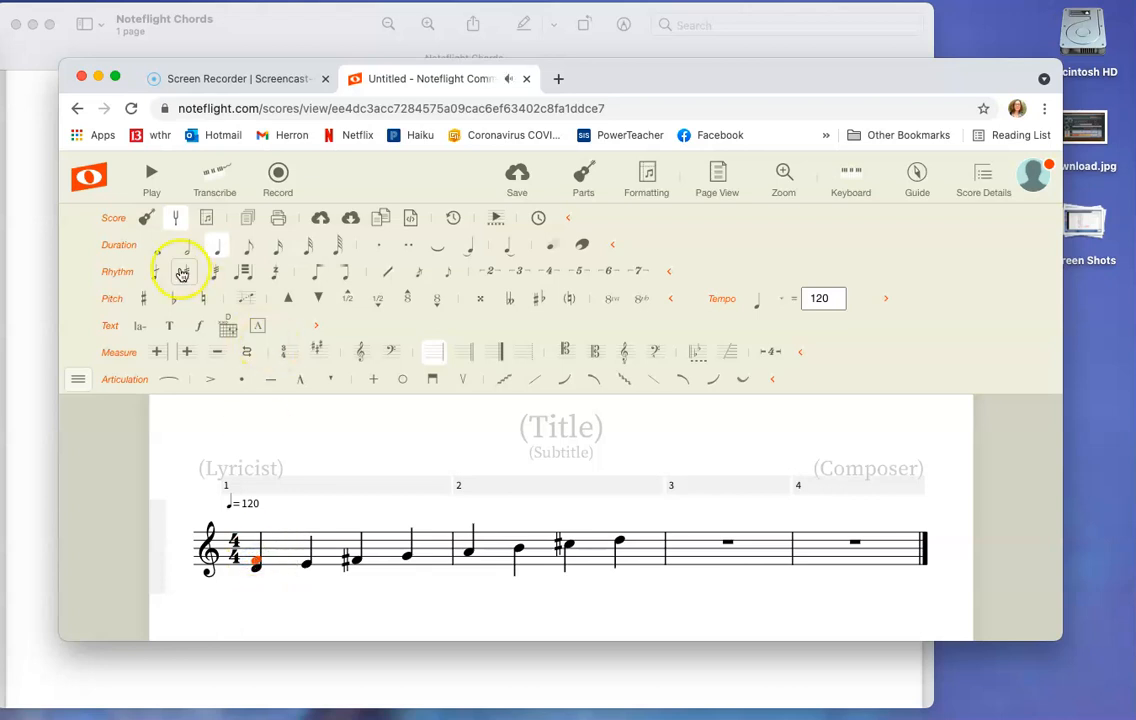
pyautogui.click(143, 298)
pyautogui.click(264, 561)
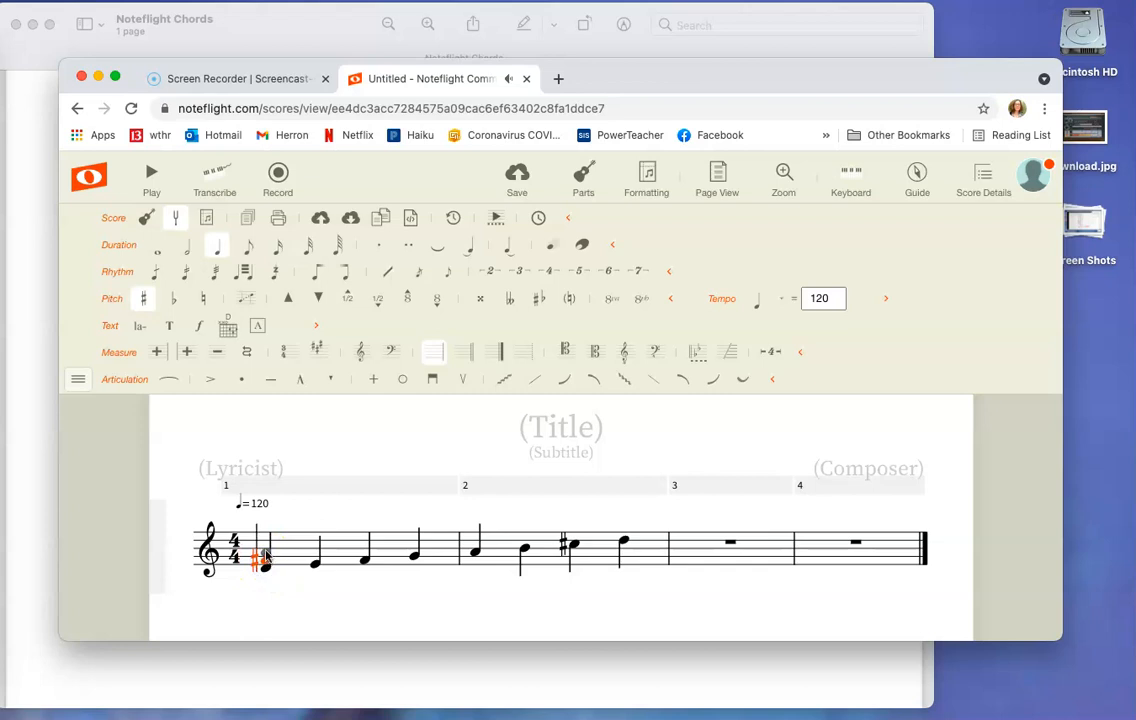
pyautogui.click(264, 563)
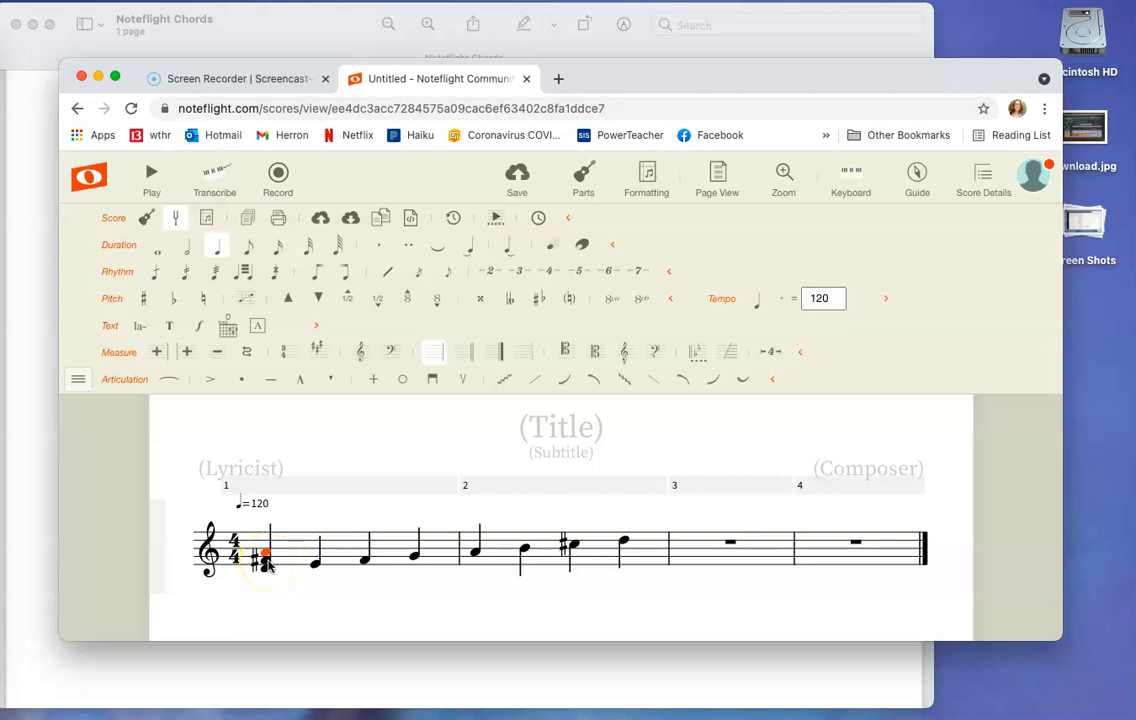
# Stack G and B above the E on beat 2 of measure 1 to form a triad
pyautogui.click(313, 565)
pyautogui.click(406, 448)
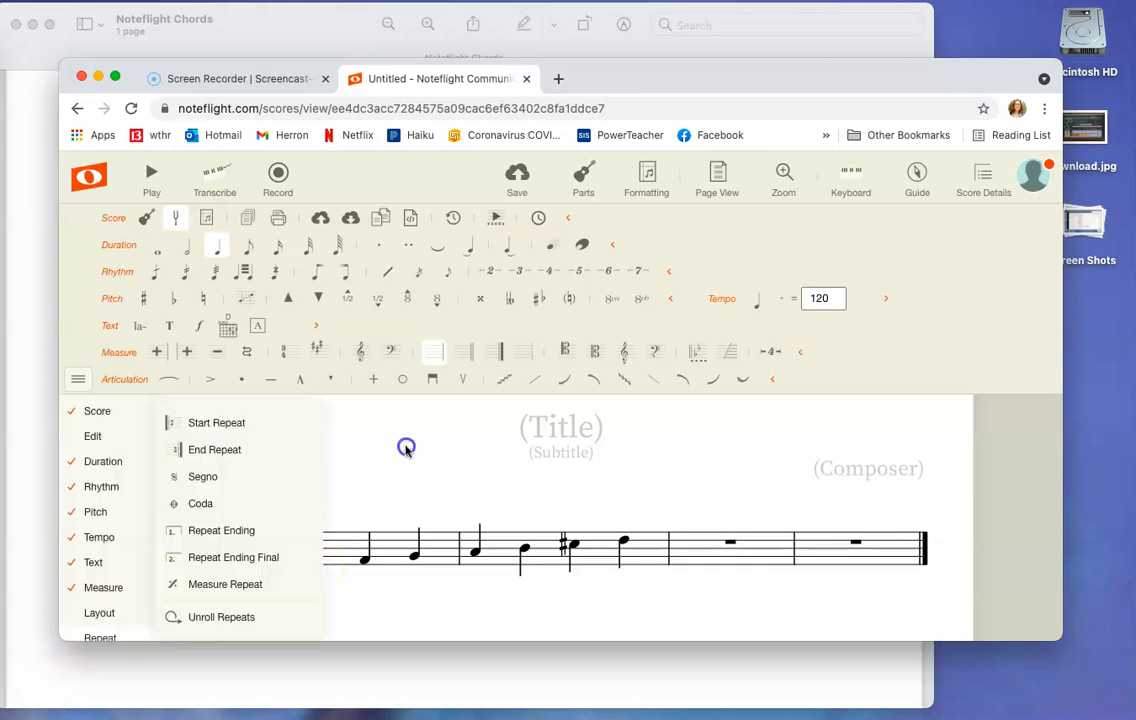
pyautogui.click(317, 566)
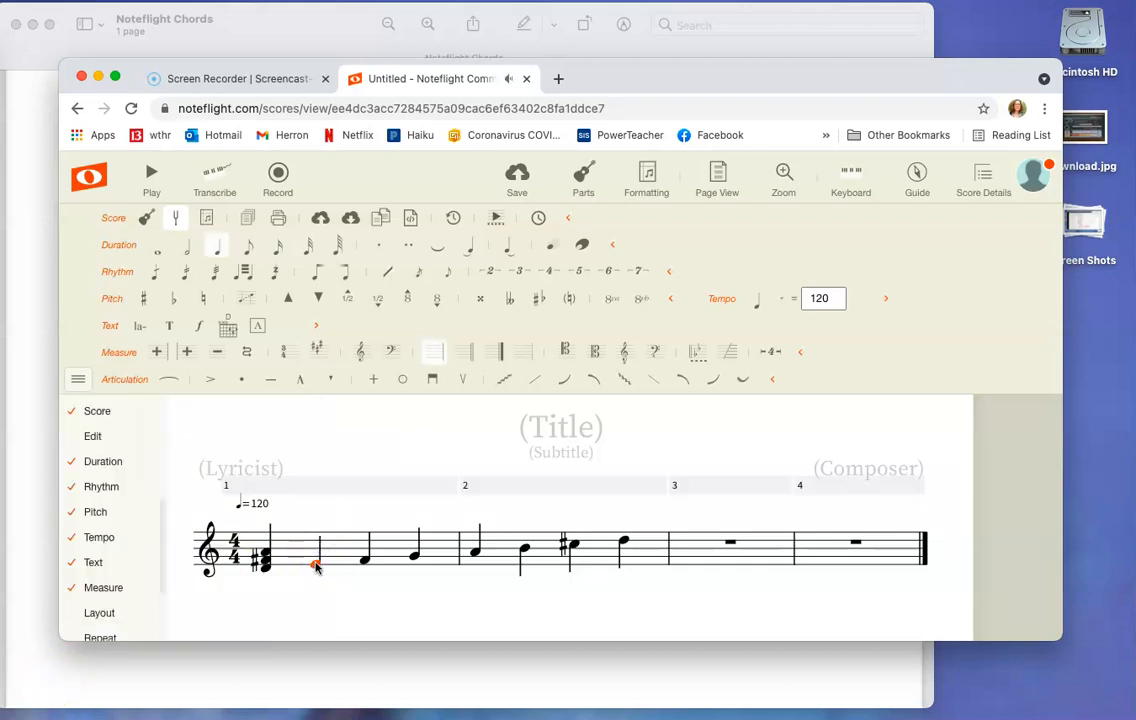
pyautogui.click(314, 562)
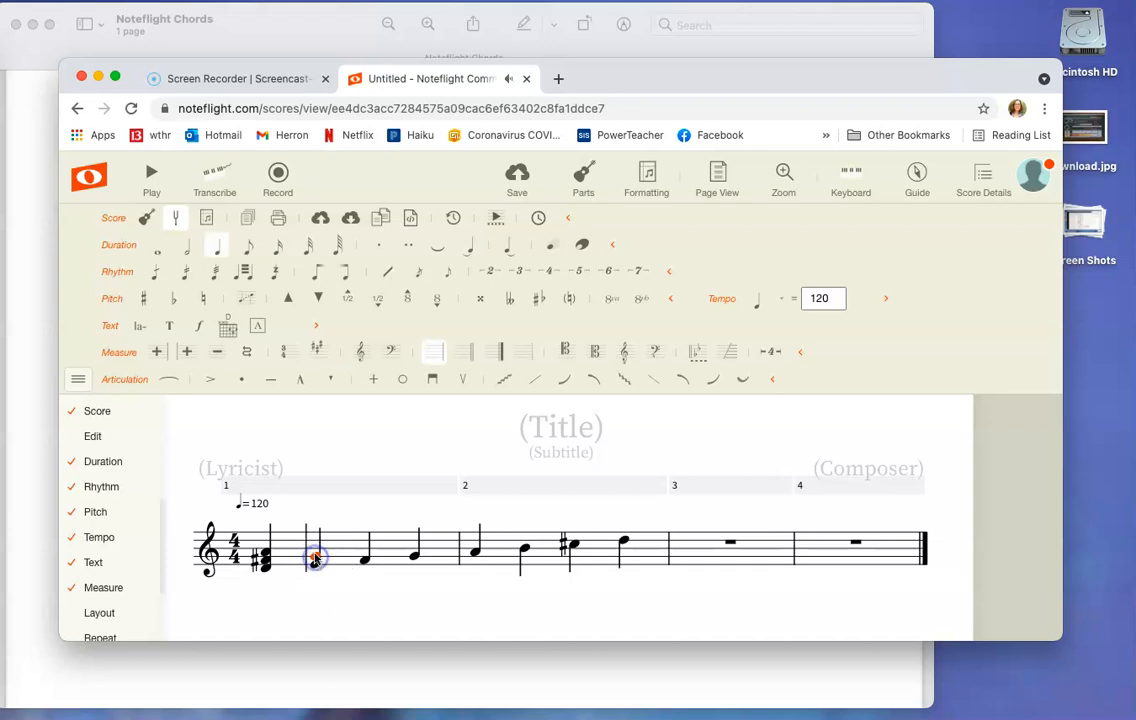
pyautogui.click(313, 549)
# Stack A and C♯ above the third note of measure 1
pyautogui.click(364, 563)
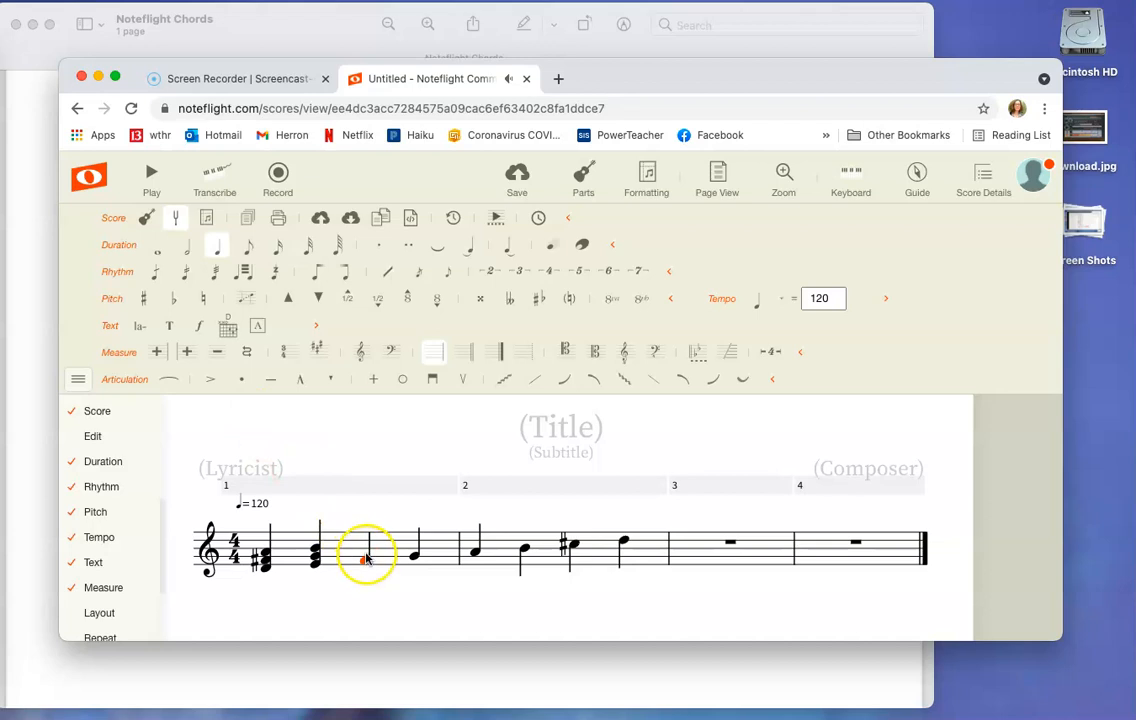
pyautogui.click(364, 550)
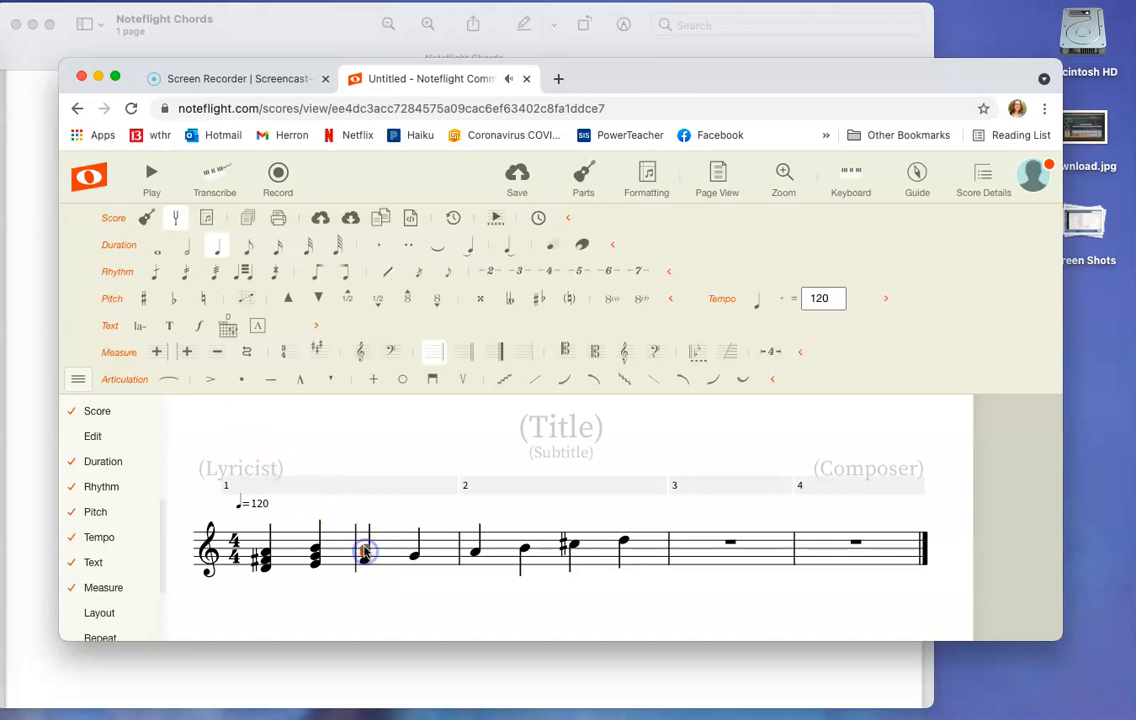
pyautogui.click(145, 299)
# Stack B and D above the G on beat 4 of measure 1, and sharpen the root F of the beat 3 chord
pyautogui.click(413, 557)
pyautogui.moveTo(415, 557); pyautogui.dragTo(416, 548)
pyautogui.click(415, 540)
pyautogui.click(364, 558)
pyautogui.click(143, 298)
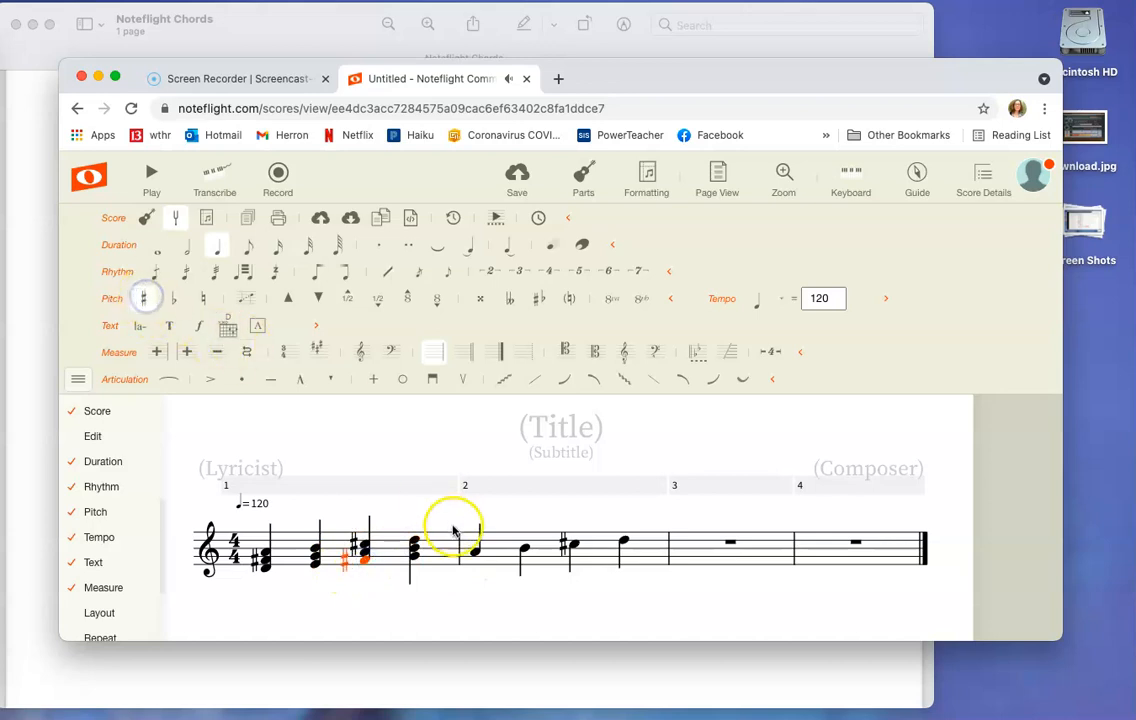
# Stack C♯ and E above the A that opens measure 2
pyautogui.click(475, 548)
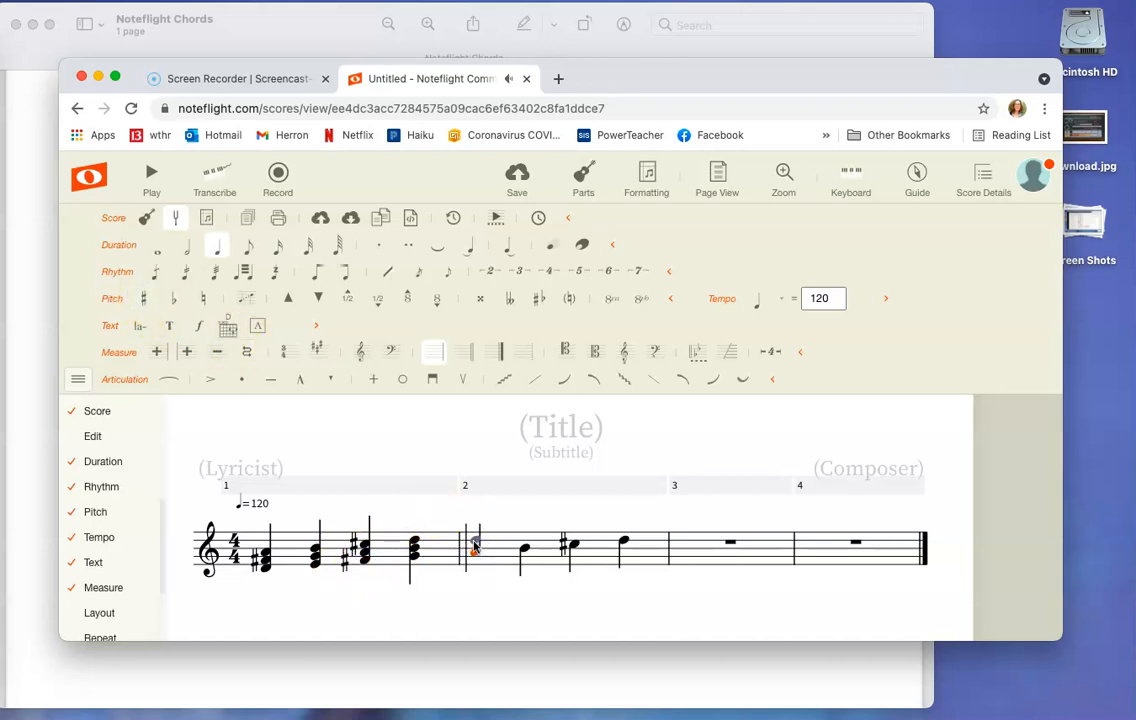
pyautogui.click(475, 545)
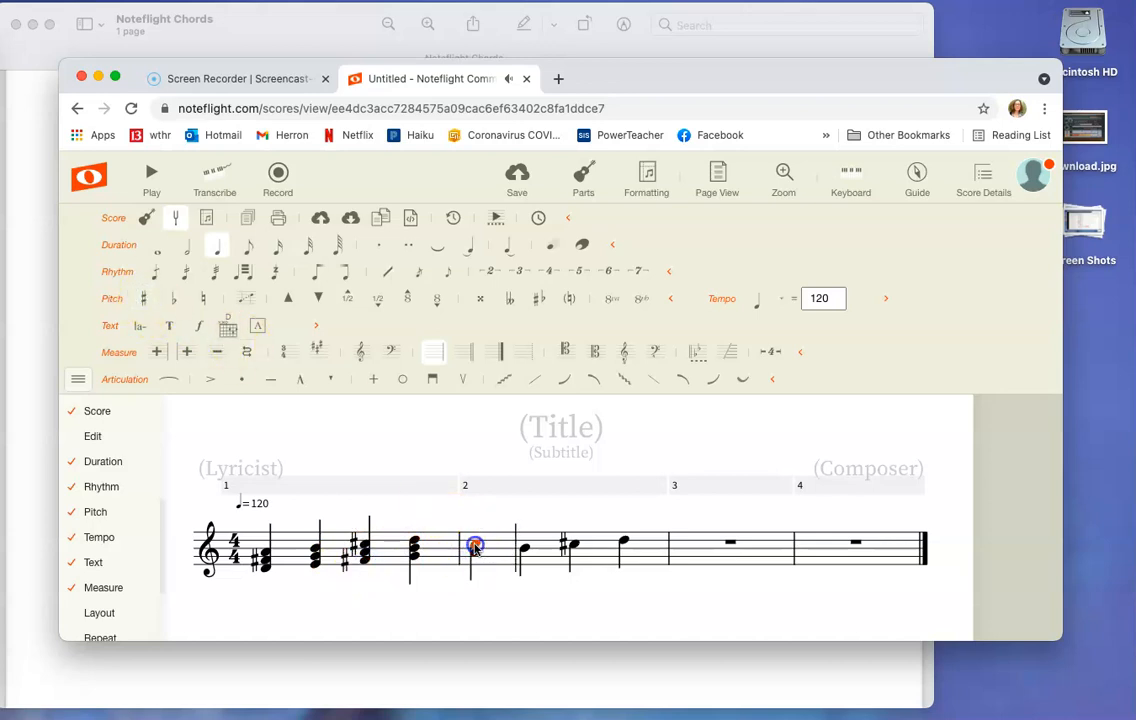
pyautogui.click(147, 297)
pyautogui.click(481, 537)
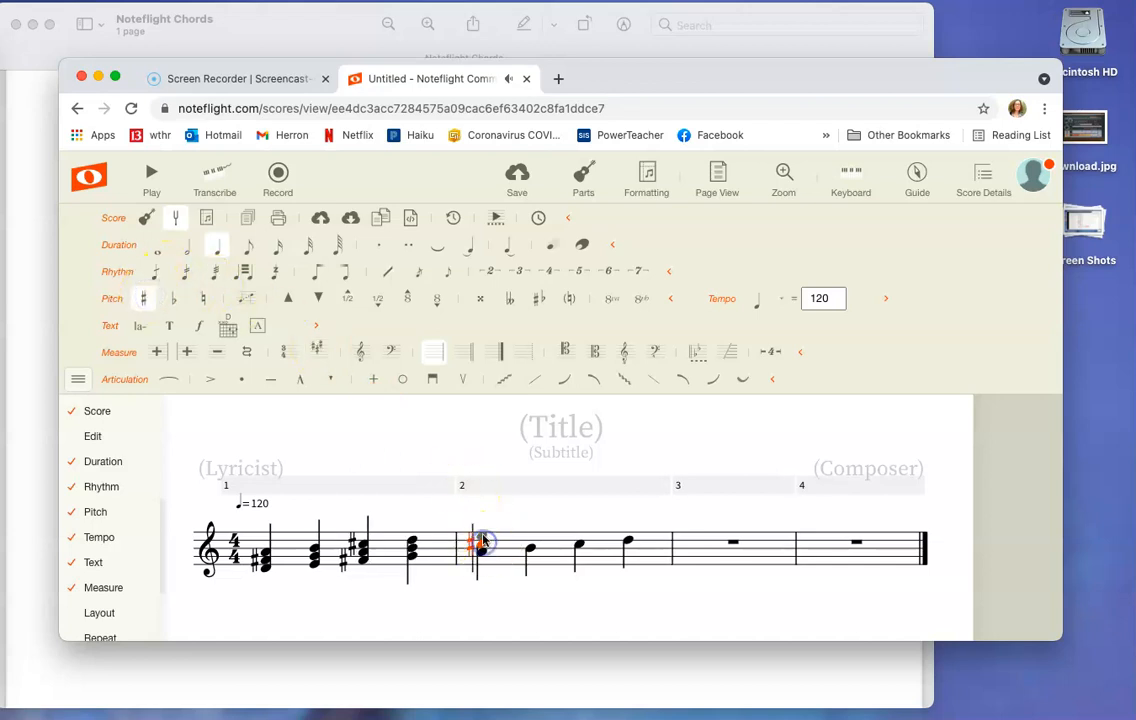
# Stack D and F♯ above the B on beat 2 of measure 2
pyautogui.click(530, 545)
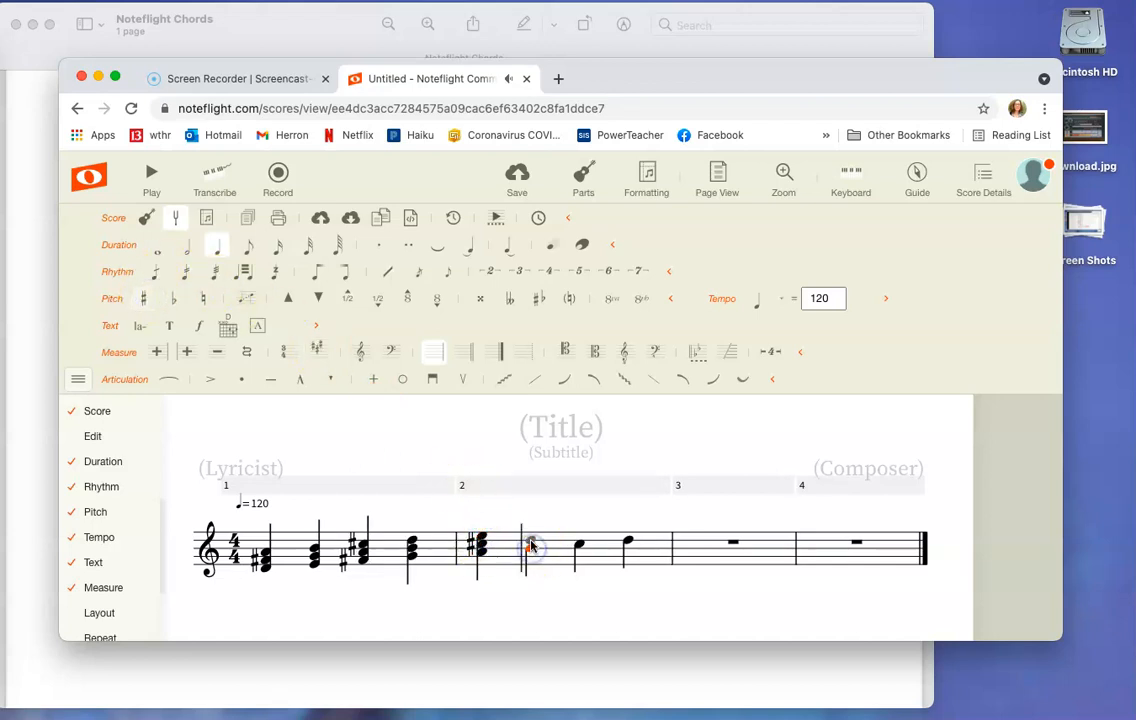
pyautogui.click(529, 531)
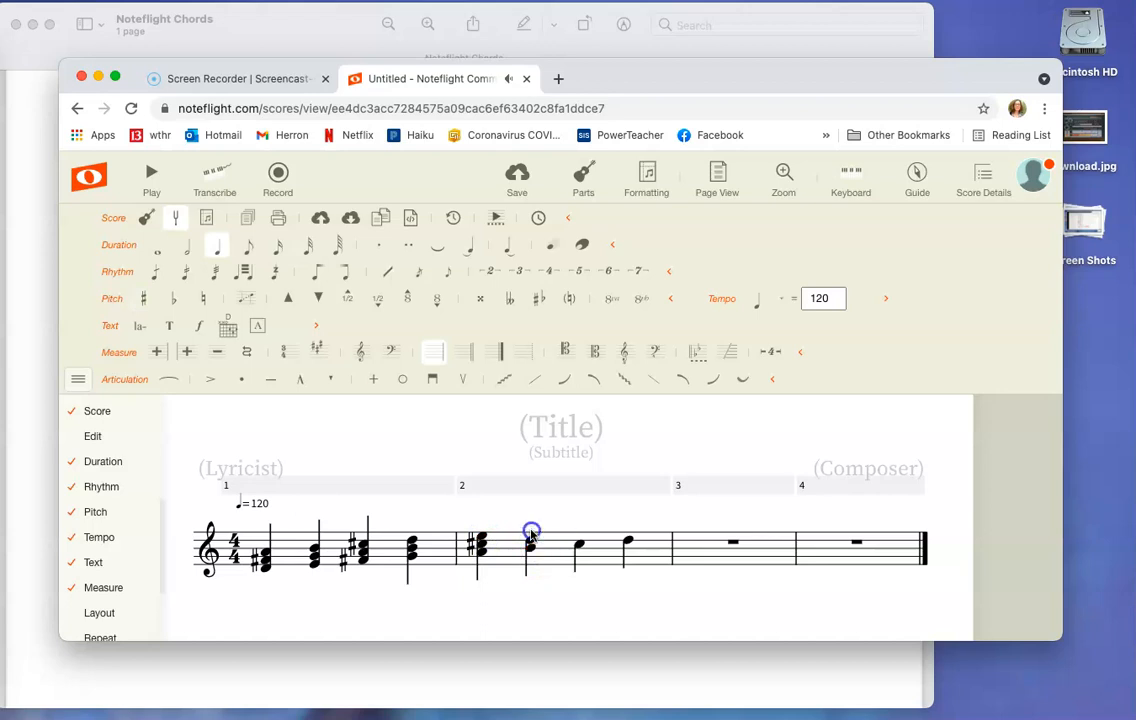
pyautogui.click(143, 298)
# Sharpen the C on beat 3 of measure 2 and stack E and G above it
pyautogui.click(579, 546)
pyautogui.click(143, 298)
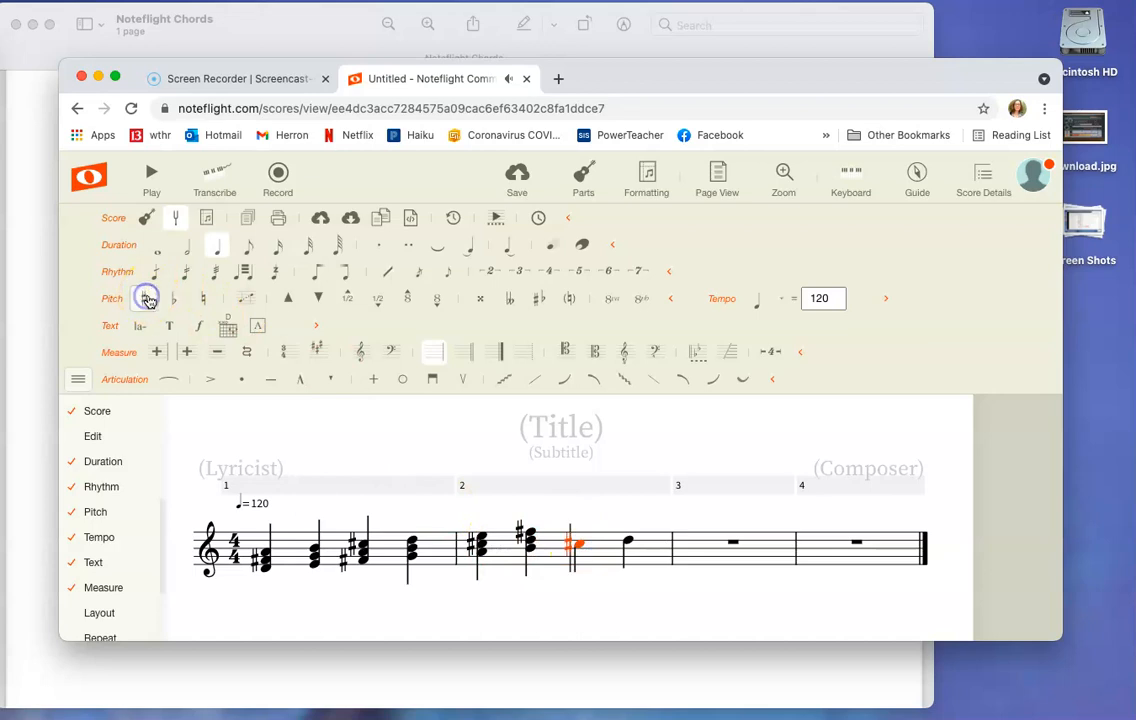
pyautogui.click(581, 537)
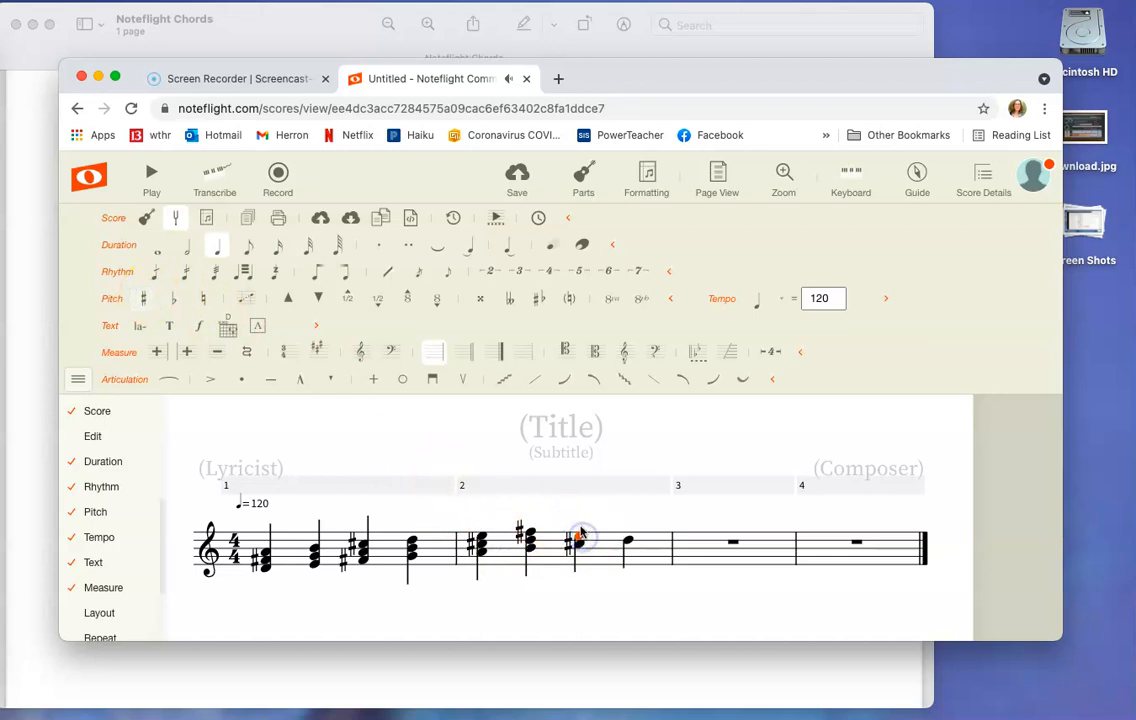
pyautogui.click(582, 531)
# Stack F♯ and A above the high D that ends measure 2
pyautogui.click(627, 542)
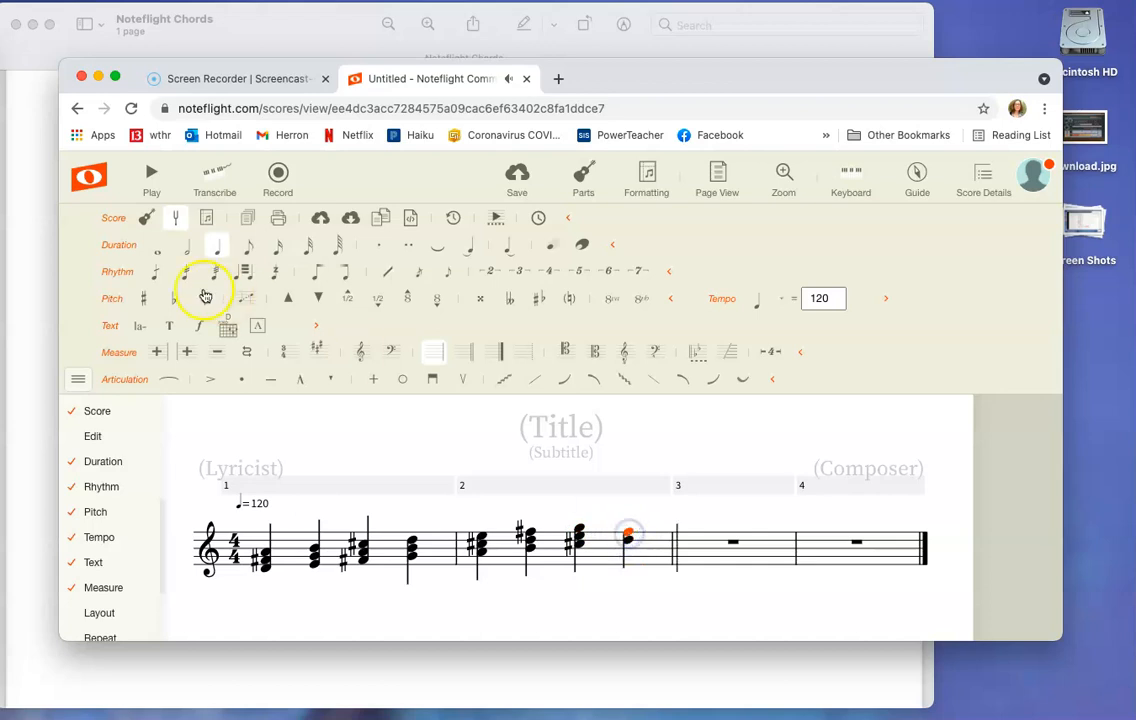
pyautogui.click(148, 301)
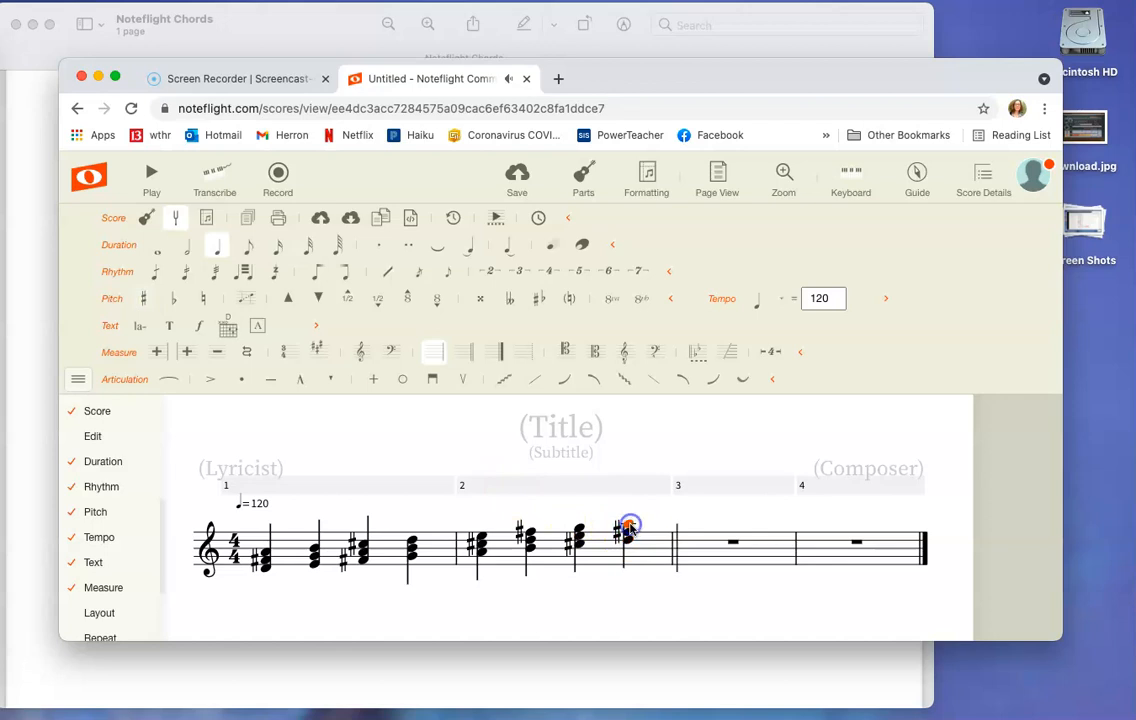
pyautogui.click(483, 605)
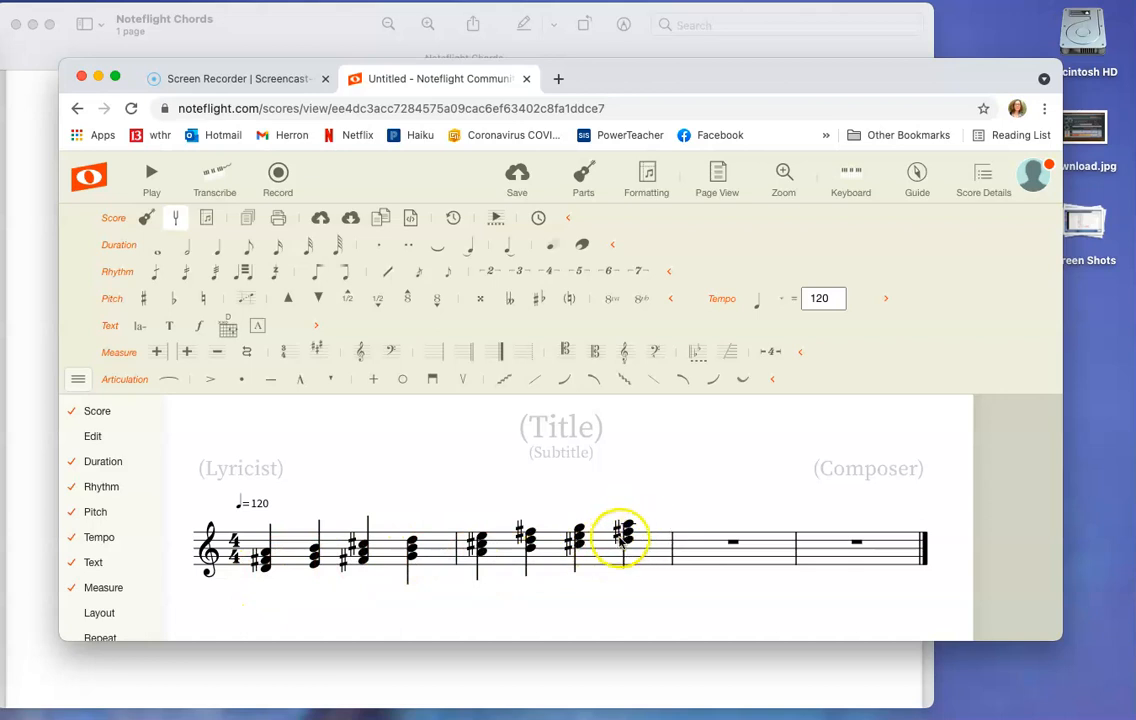
# Label the first three chords of measure 1 with the Roman numerals I, ii and iii as lyrics
pyautogui.click(266, 569)
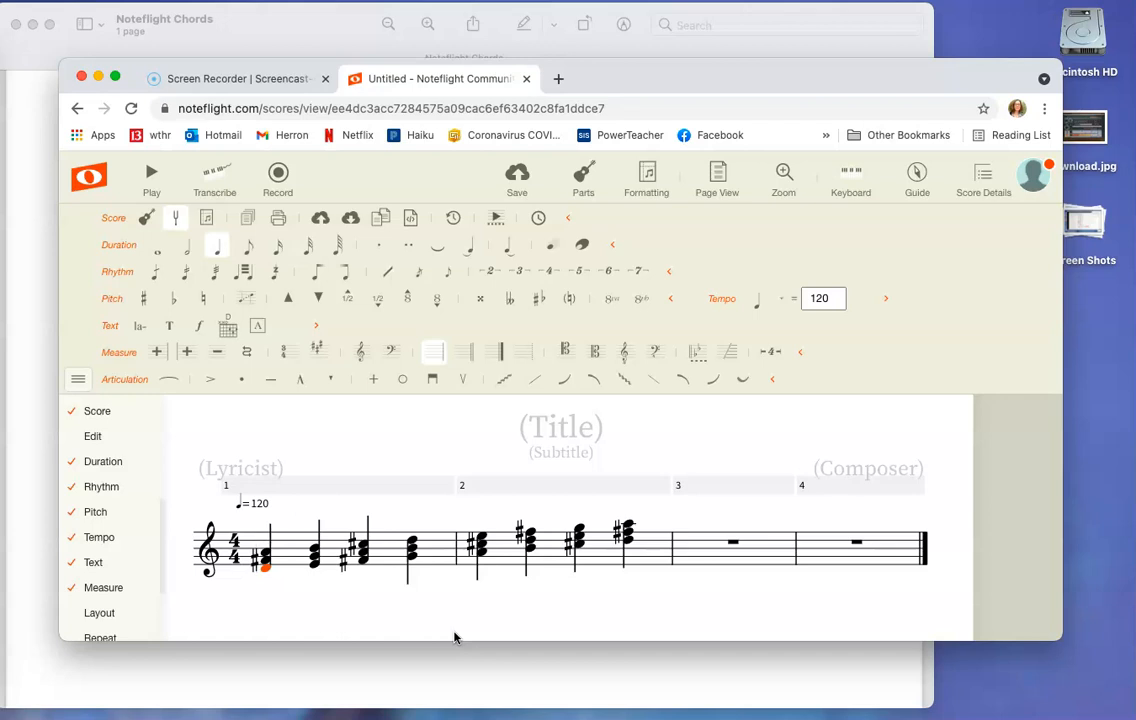
pyautogui.press('l')
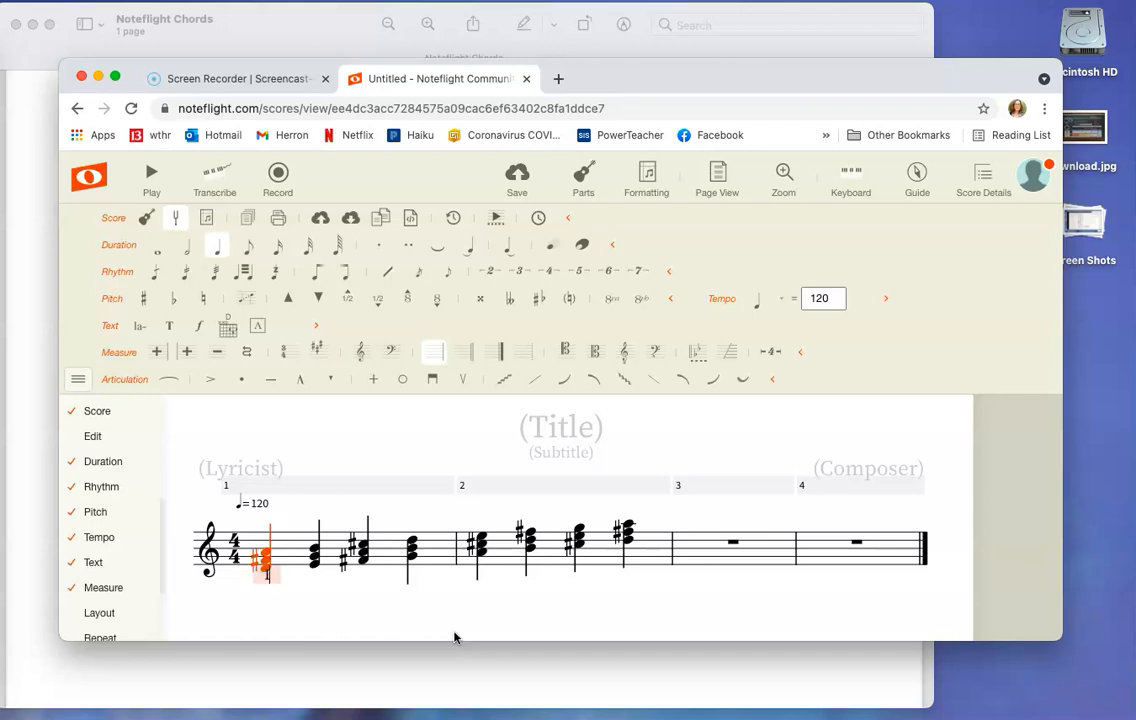
pyautogui.click(314, 563)
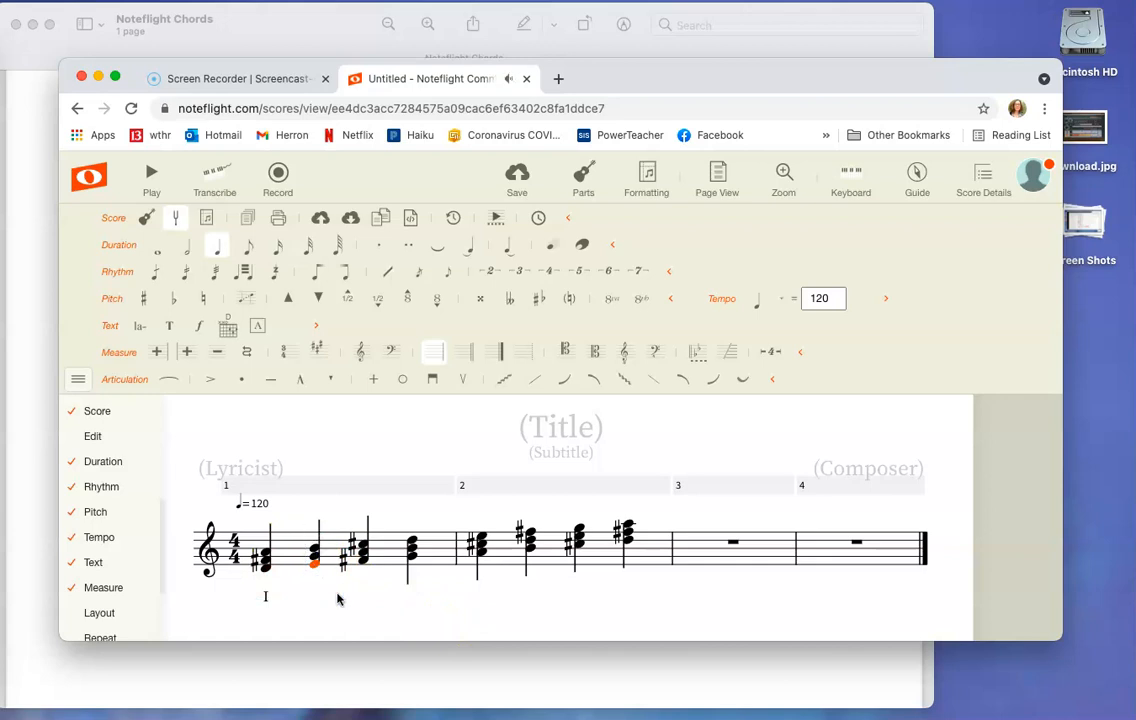
pyautogui.press('l')
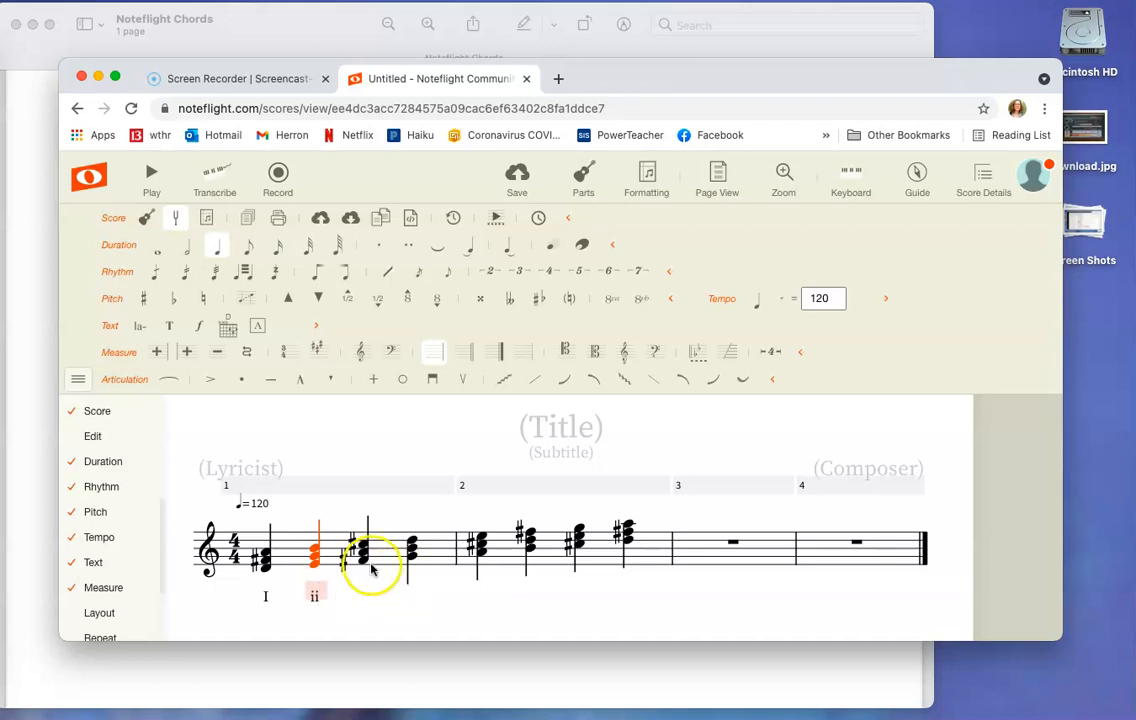
pyautogui.click(365, 563)
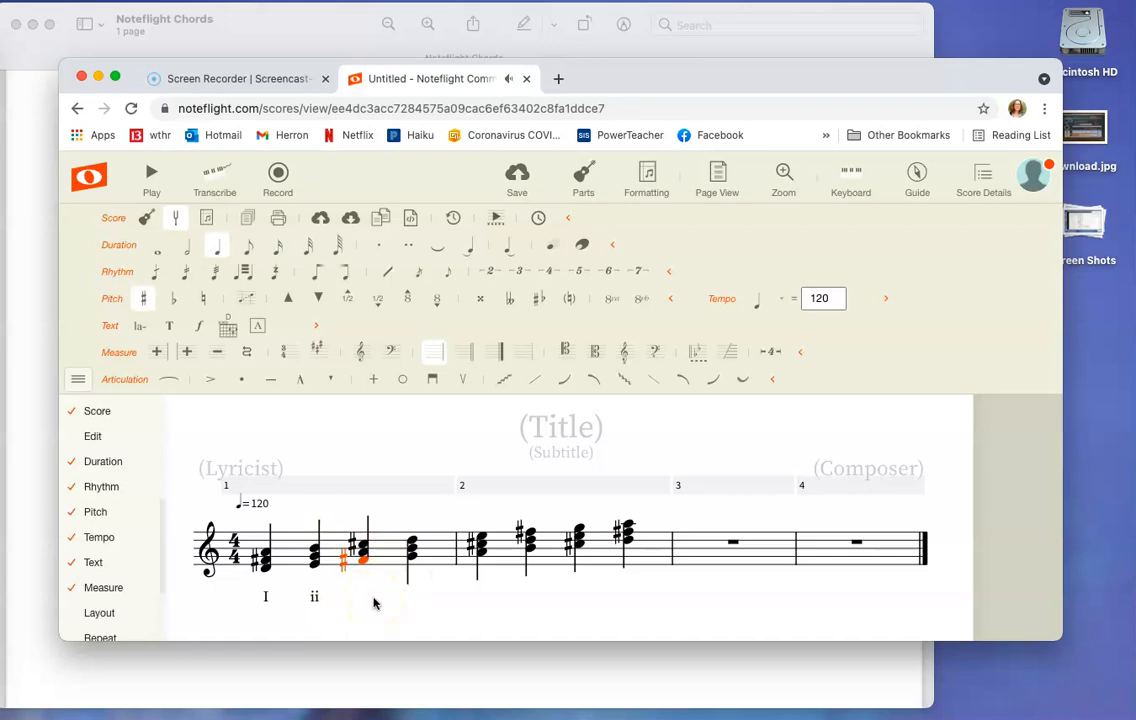
pyautogui.press('l')
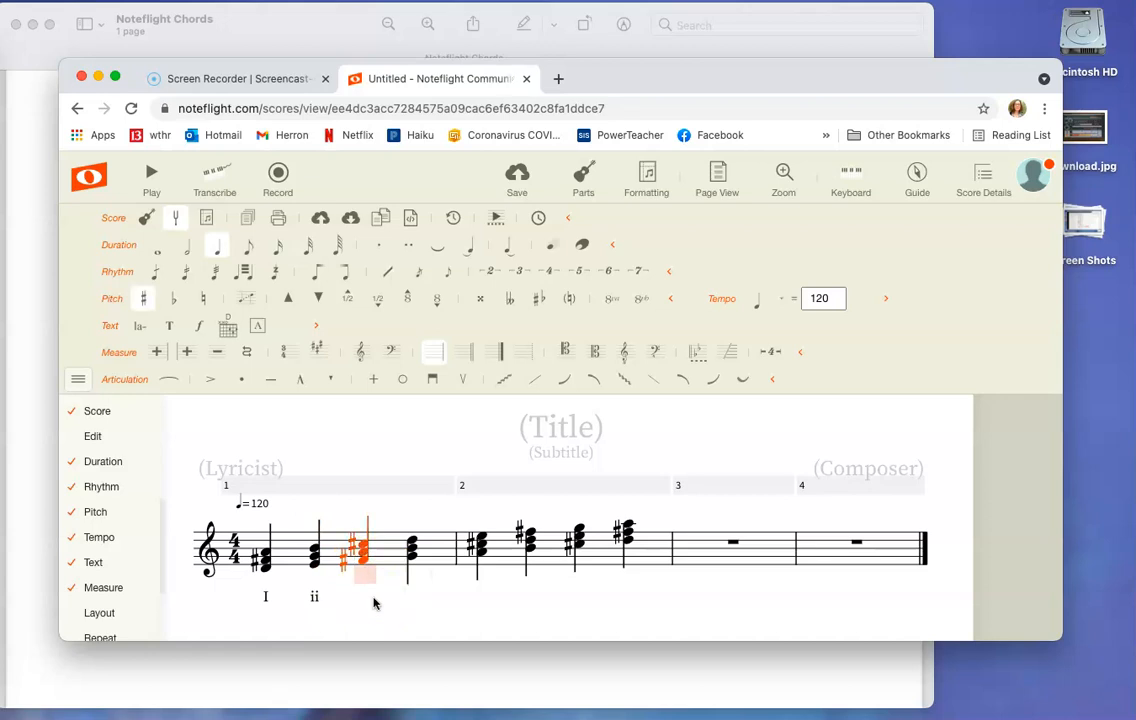
# Label the last chord of measure 1 IV and the first two chords of measure 2 V and vi as lyrics
pyautogui.click(412, 558)
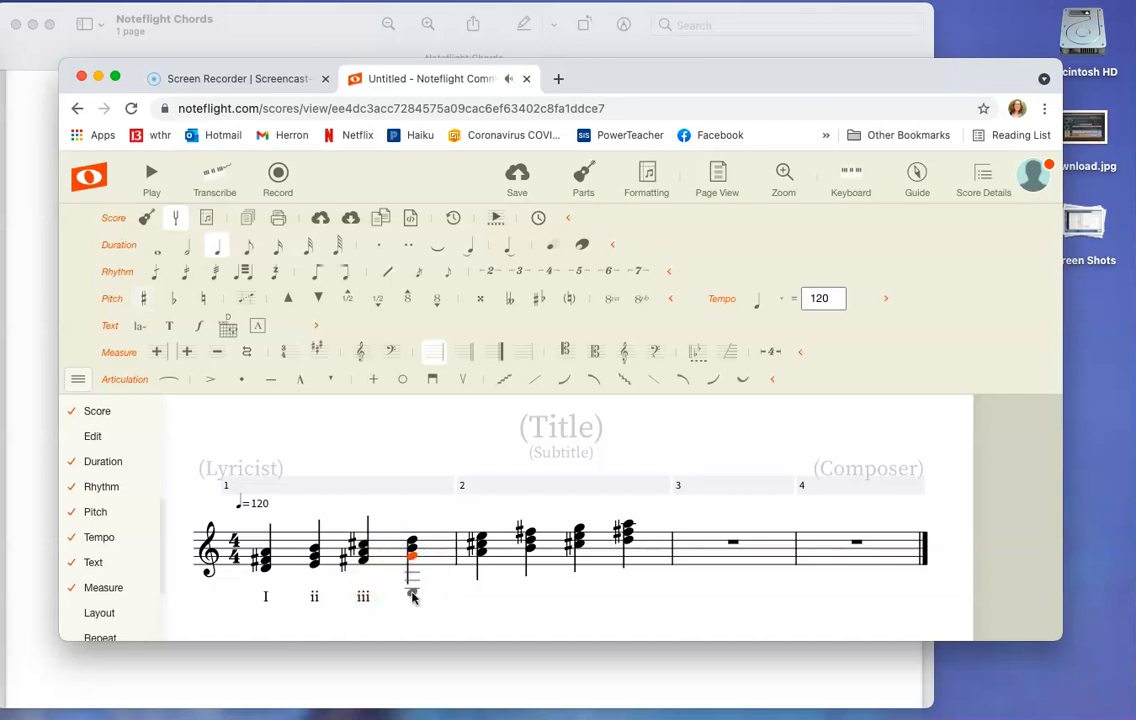
pyautogui.press('l')
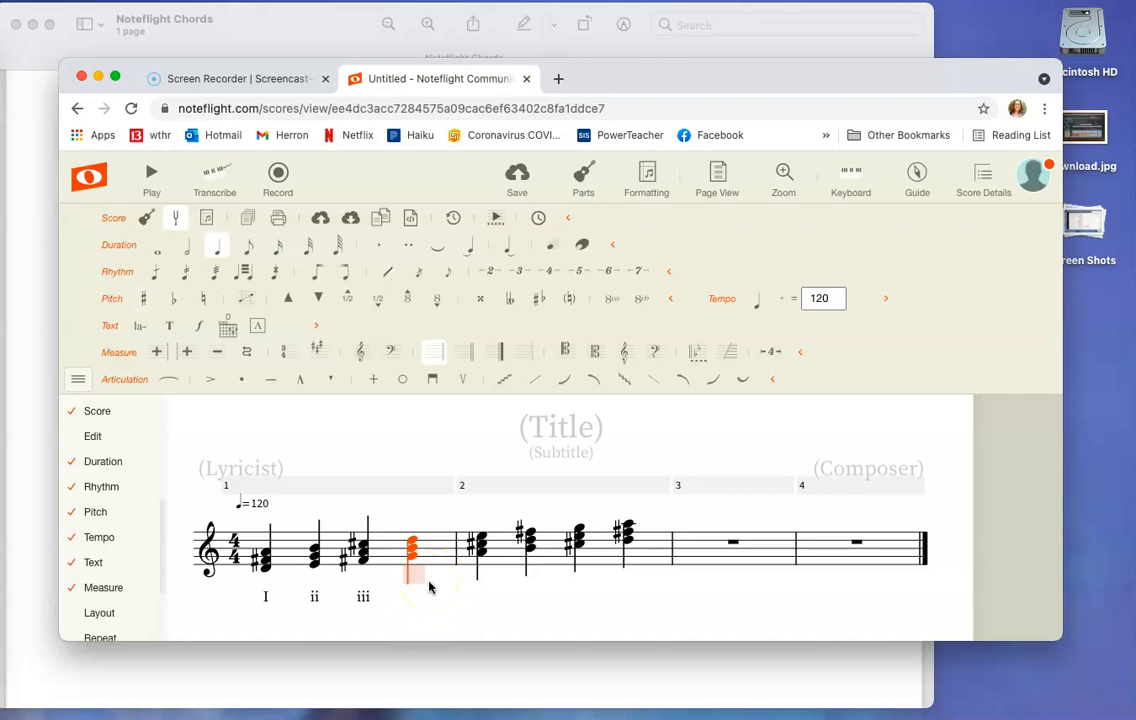
pyautogui.click(527, 528)
pyautogui.click(481, 558)
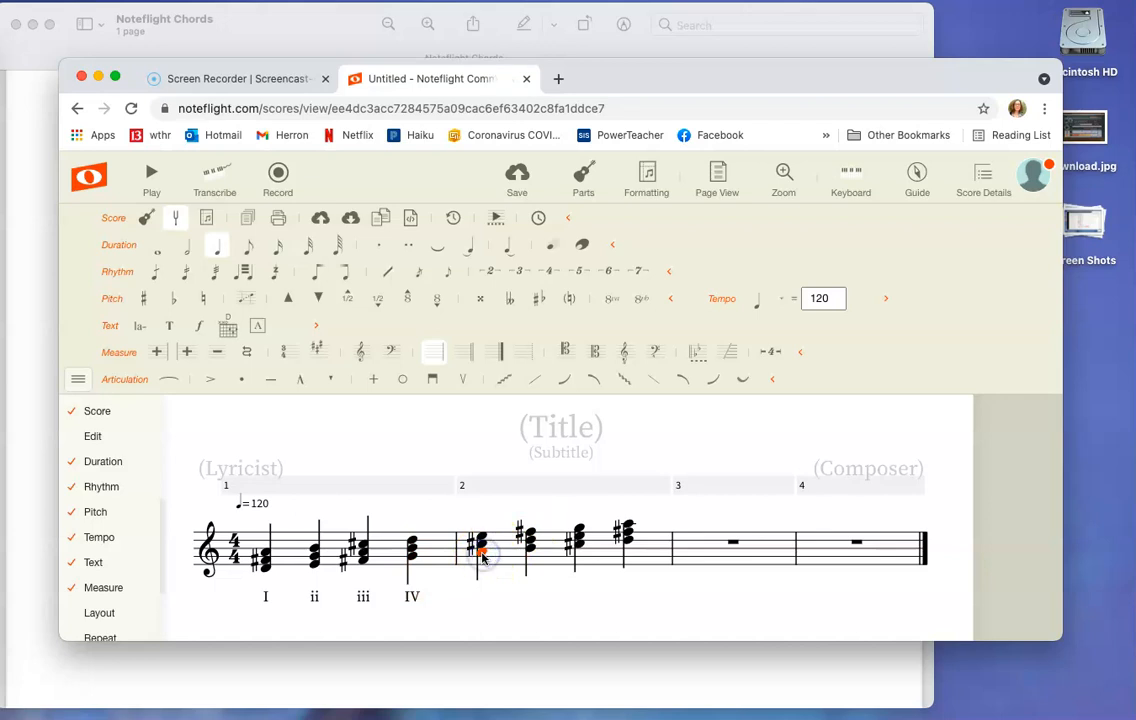
pyautogui.press('l')
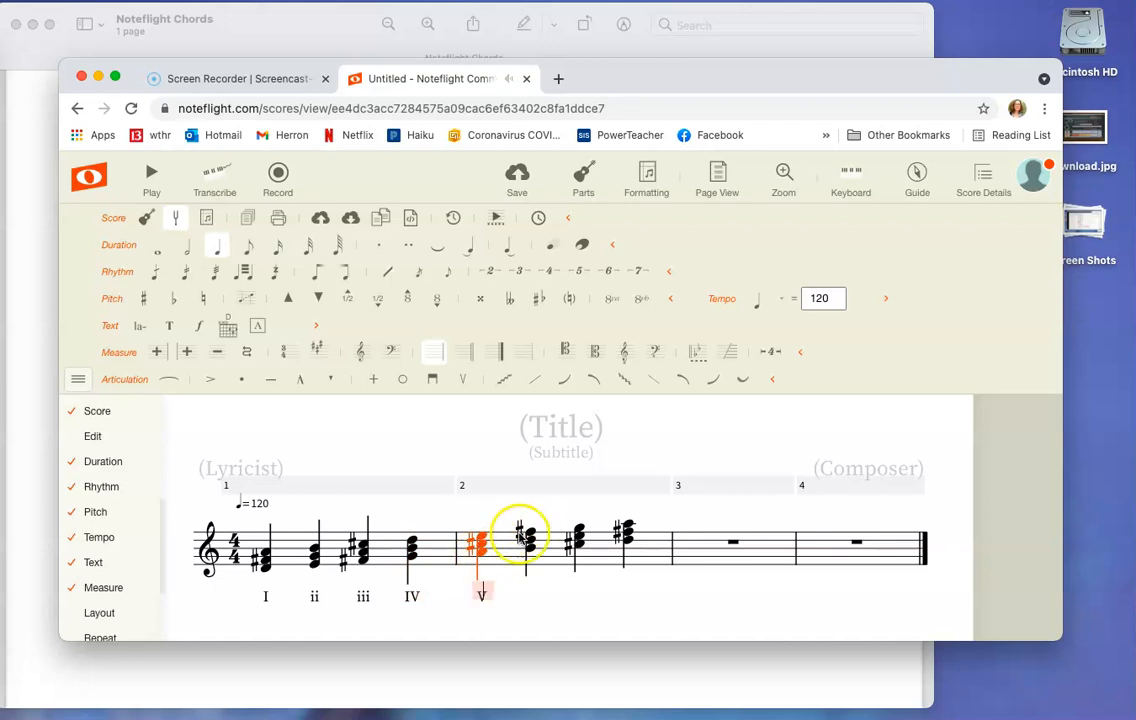
pyautogui.click(531, 549)
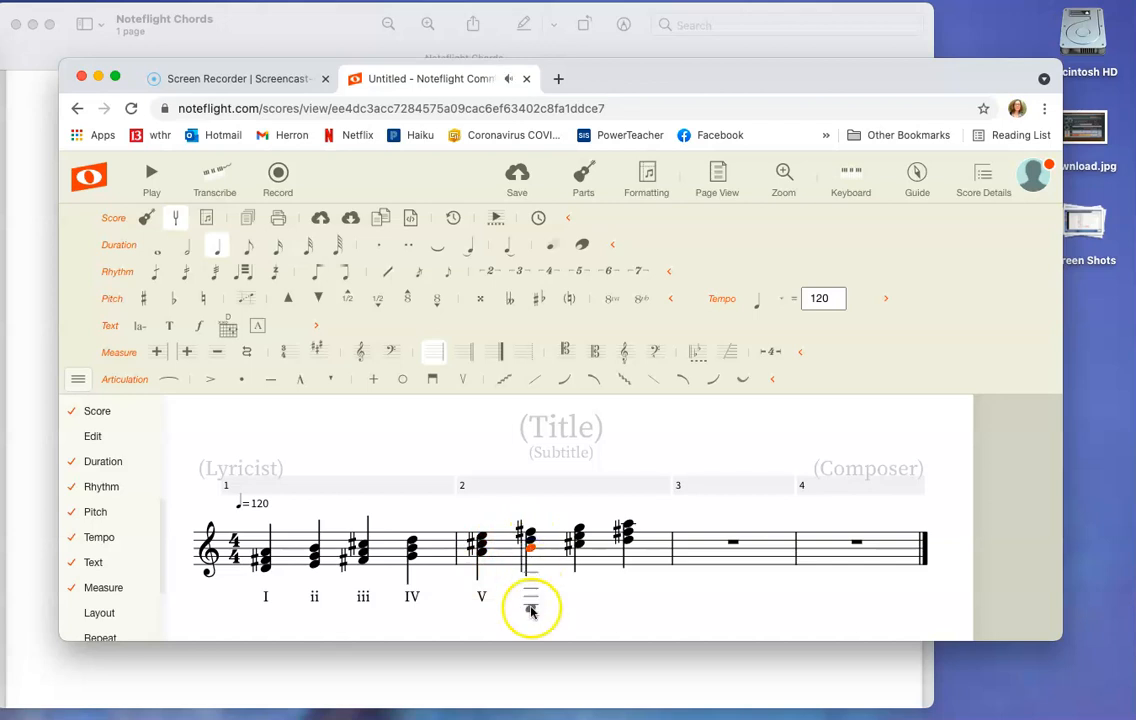
pyautogui.press('l')
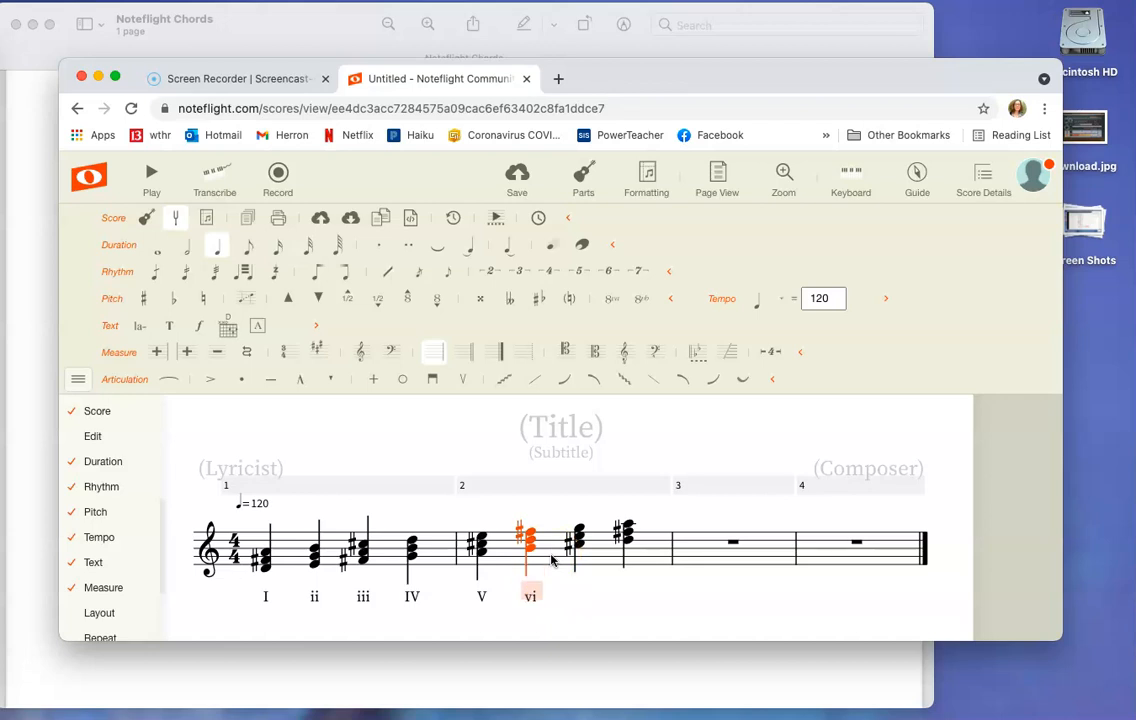
# Label the chord on beat 3 of measure 2 with the lyric viiio and clear the selection
pyautogui.click(578, 544)
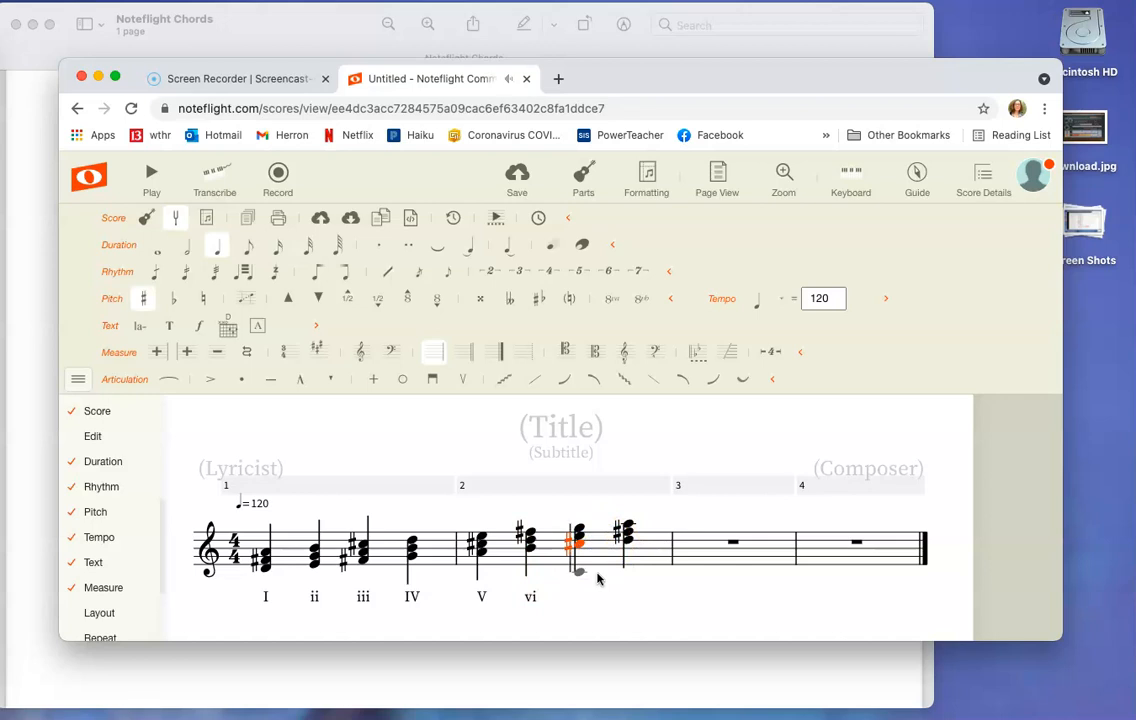
pyautogui.press('l')
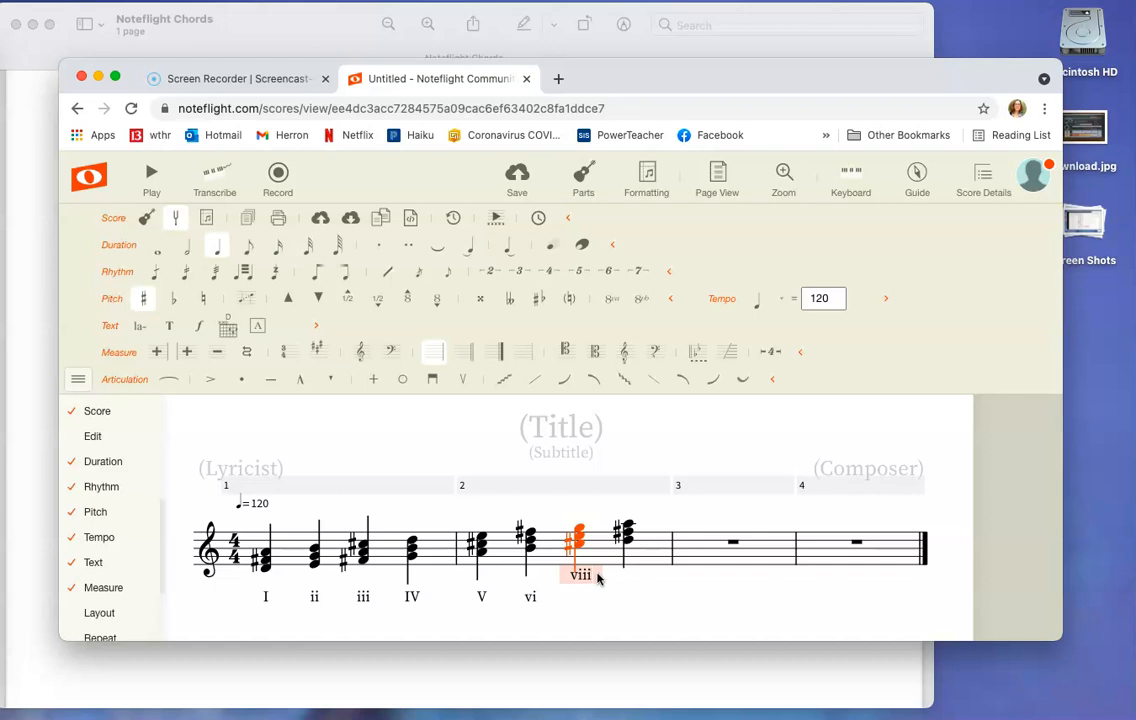
pyautogui.write('O')
pyautogui.click(627, 540)
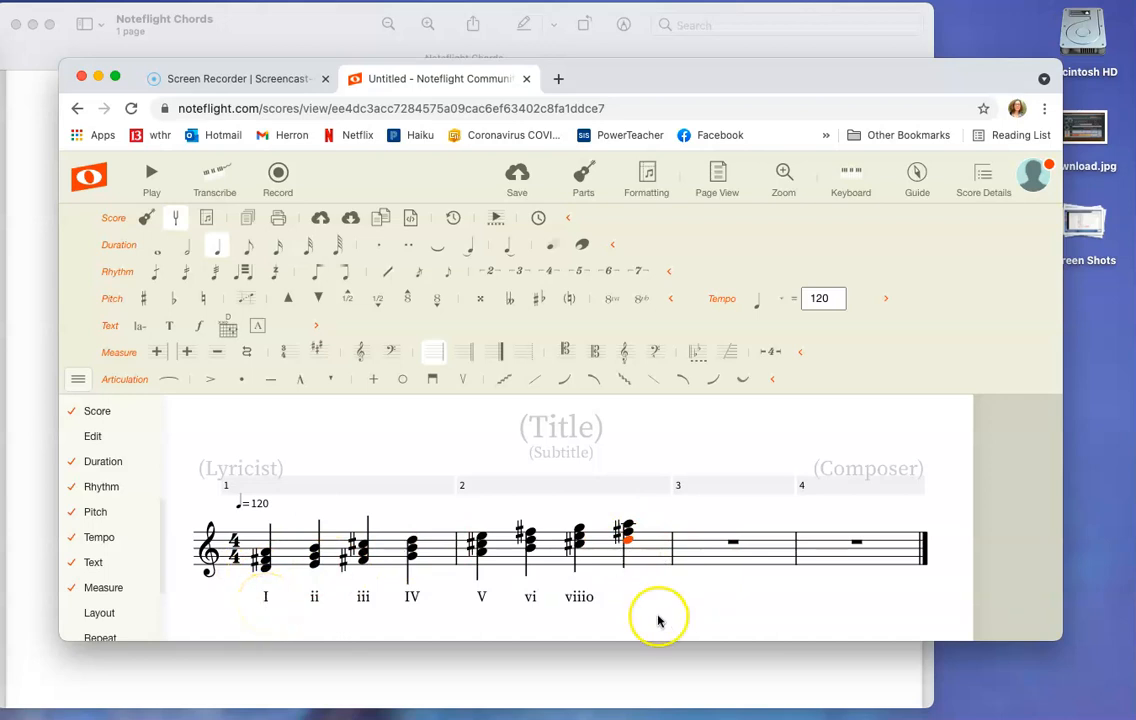
pyautogui.click(720, 606)
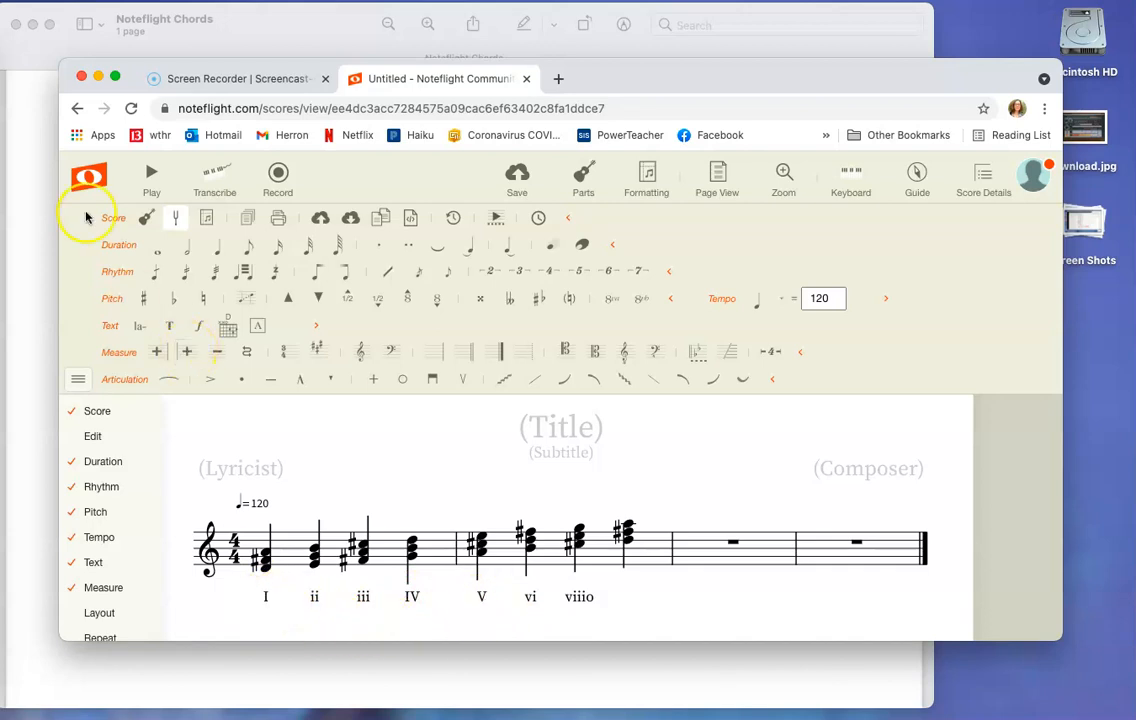
# Leave the current score without saving and create a new blank Treble Clef score
pyautogui.click(90, 180)
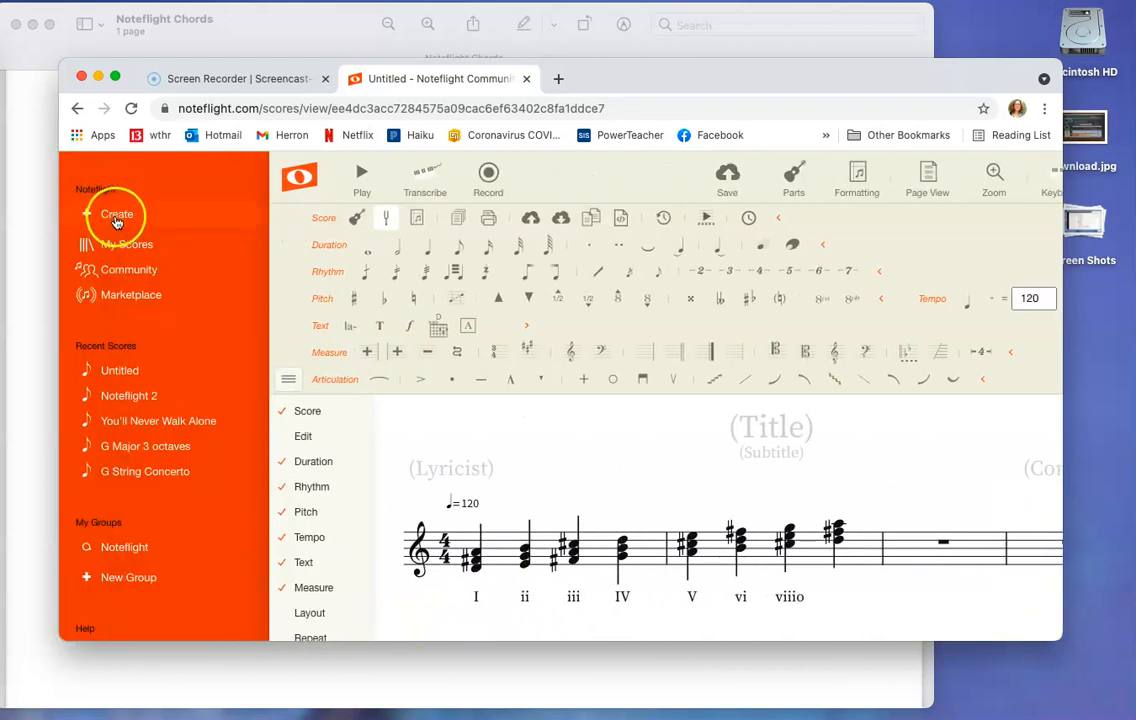
pyautogui.click(116, 217)
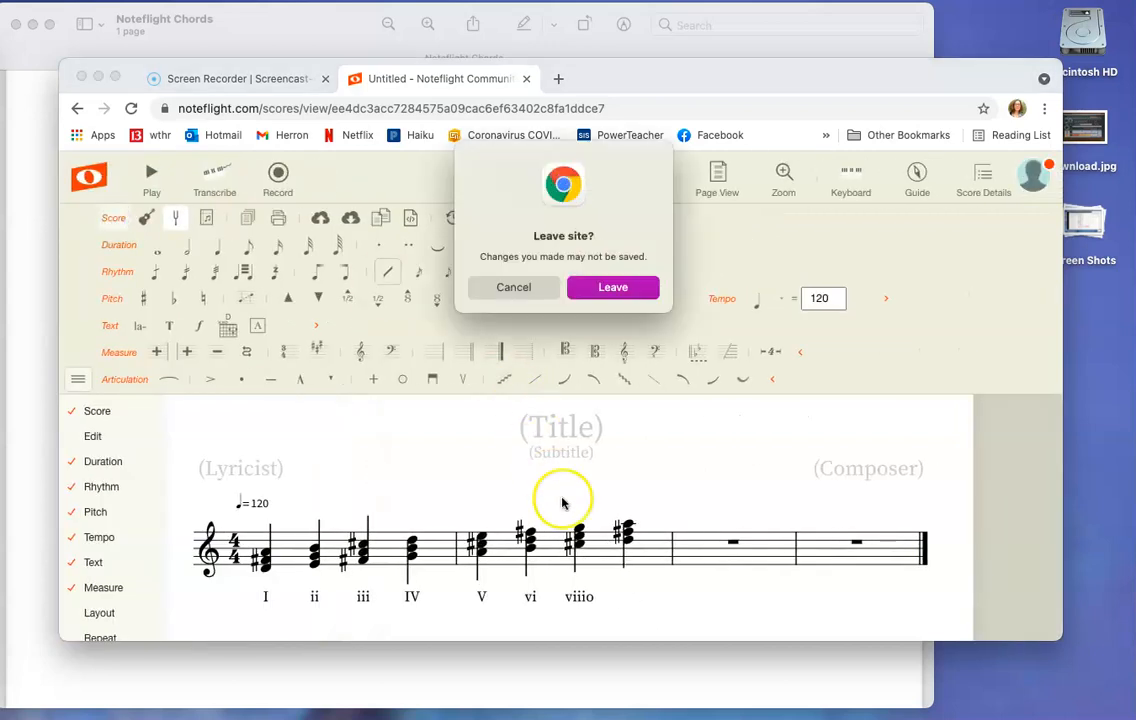
pyautogui.click(613, 288)
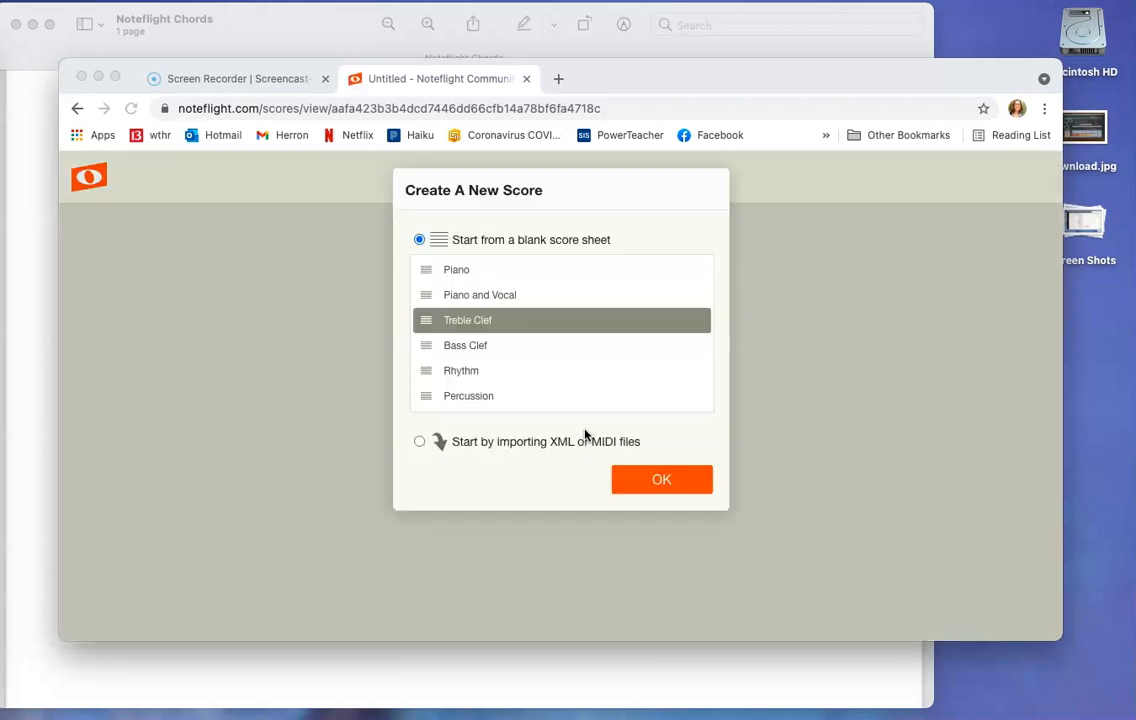
pyautogui.click(657, 486)
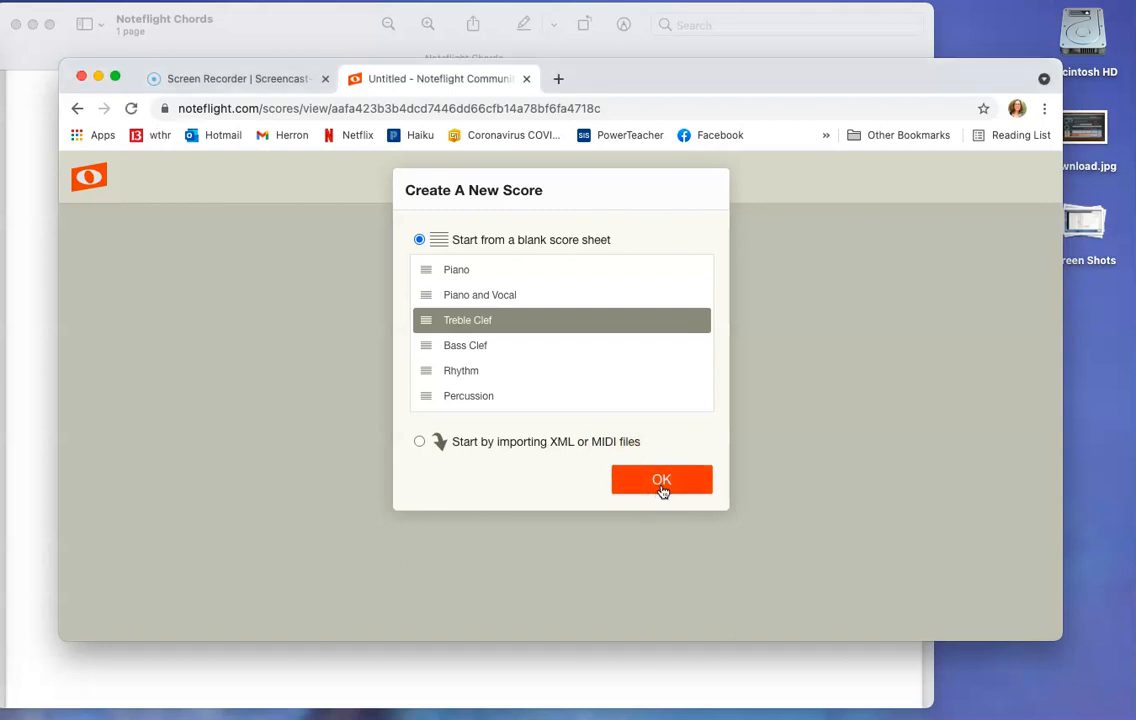
pyautogui.click(662, 484)
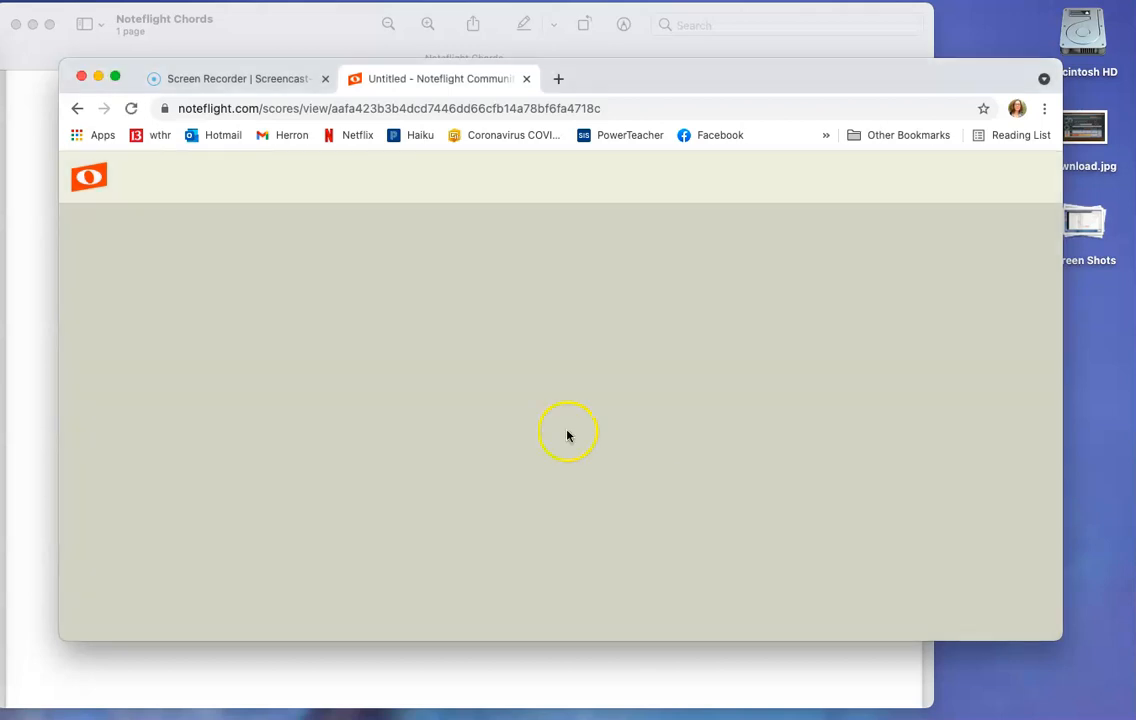
# Switch to the Noteflight Chords document to read the trio assignment, and return to the new score
pyautogui.click(296, 31)
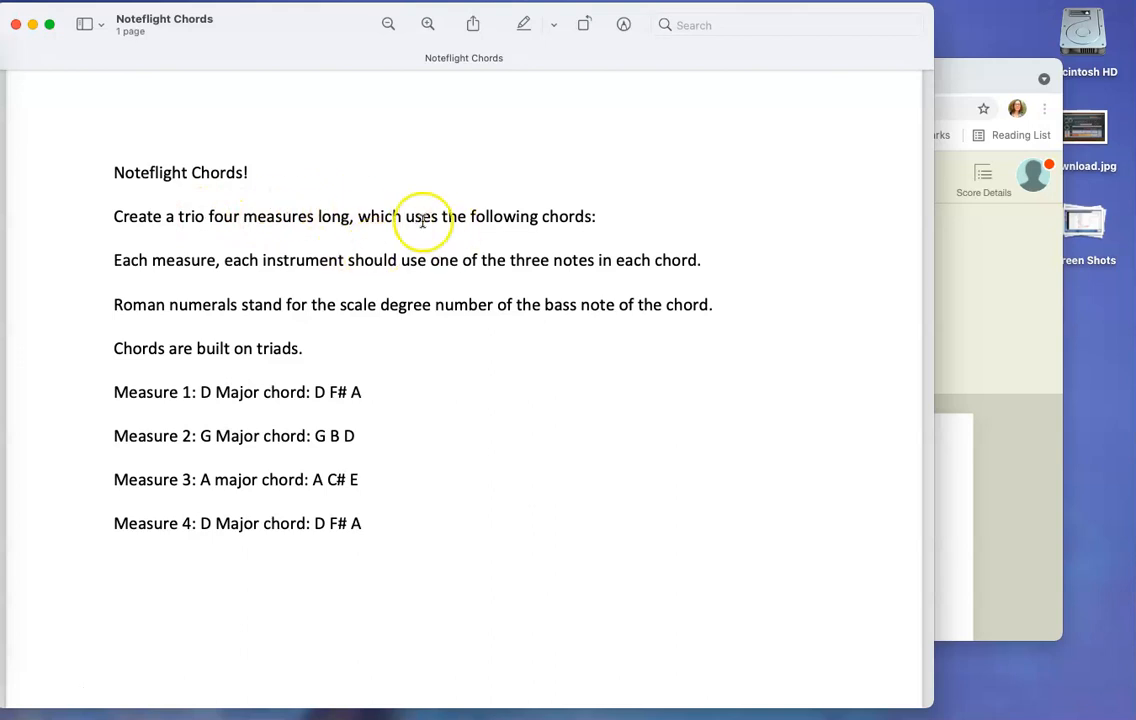
pyautogui.click(985, 308)
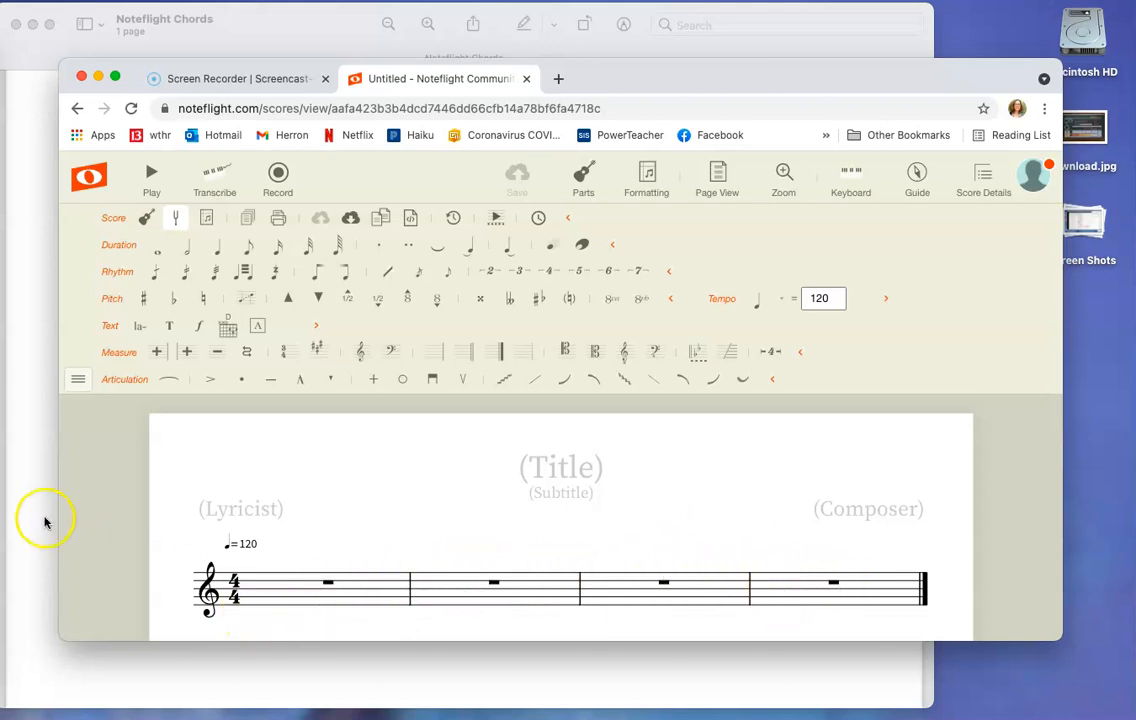
pyautogui.click(805, 592)
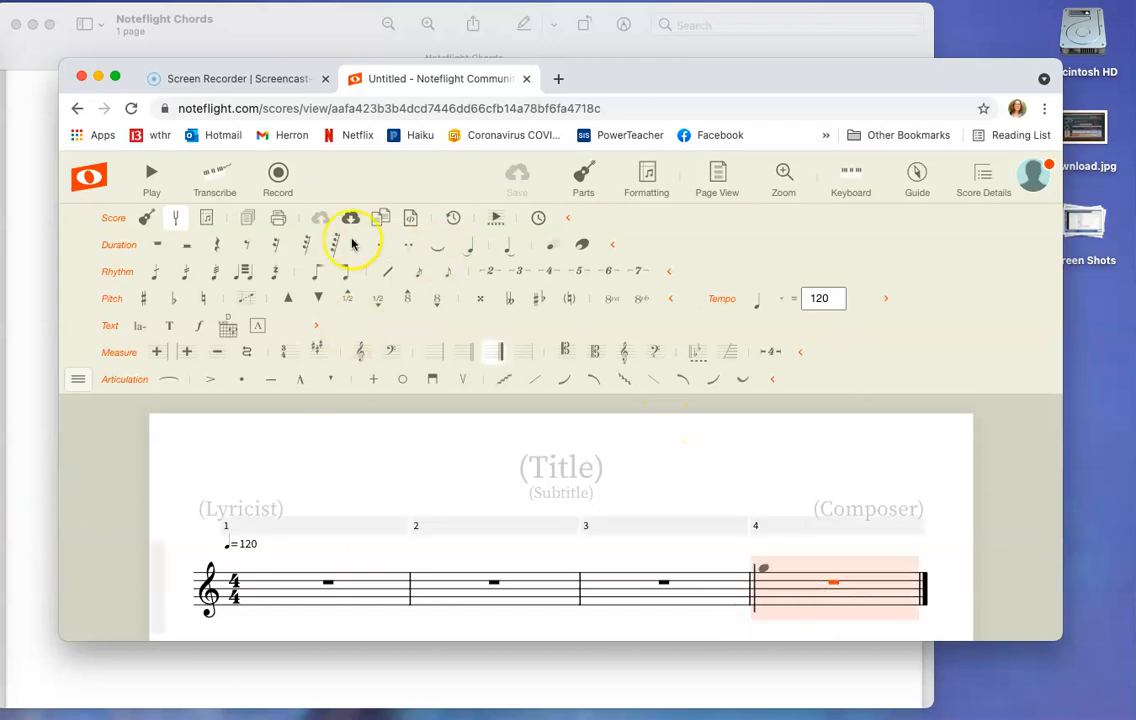
# Add a Violin (Solo) part from the Bowed Strings to the score
pyautogui.click(582, 182)
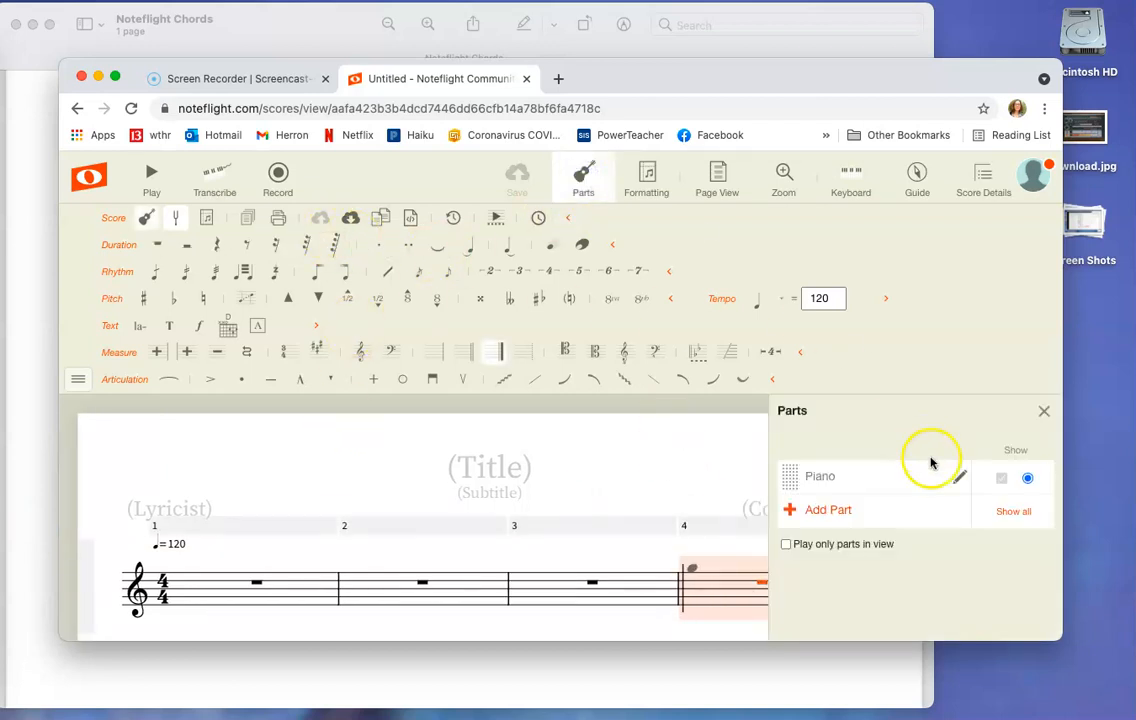
pyautogui.click(815, 511)
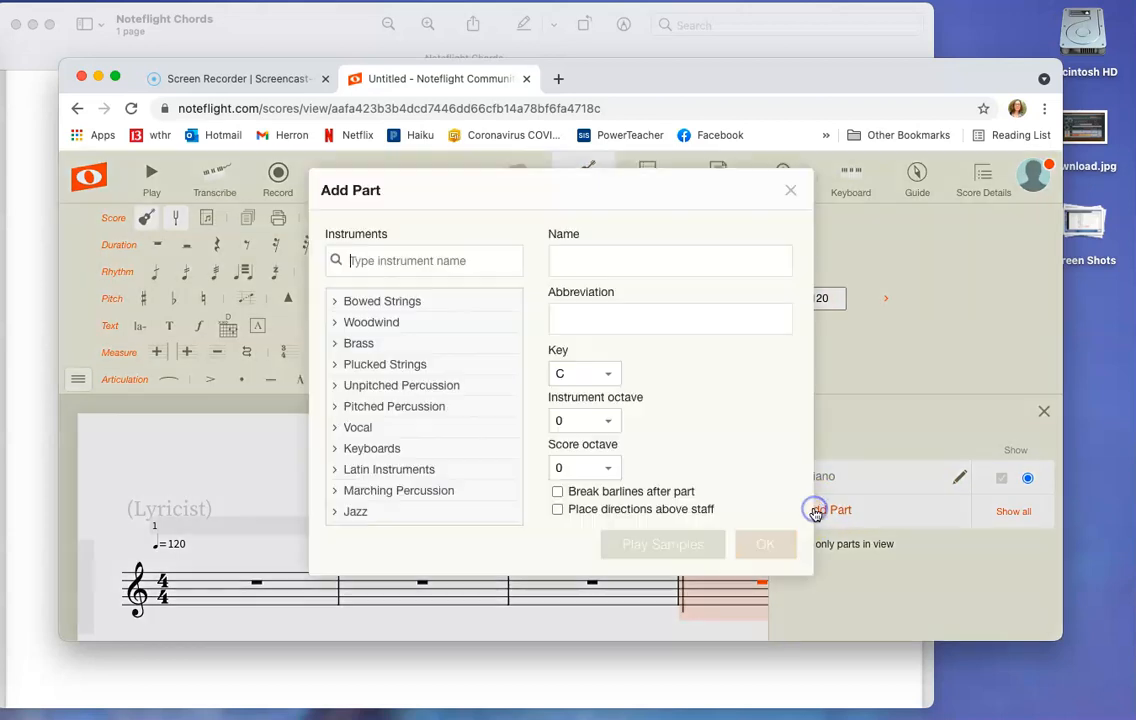
pyautogui.click(412, 321)
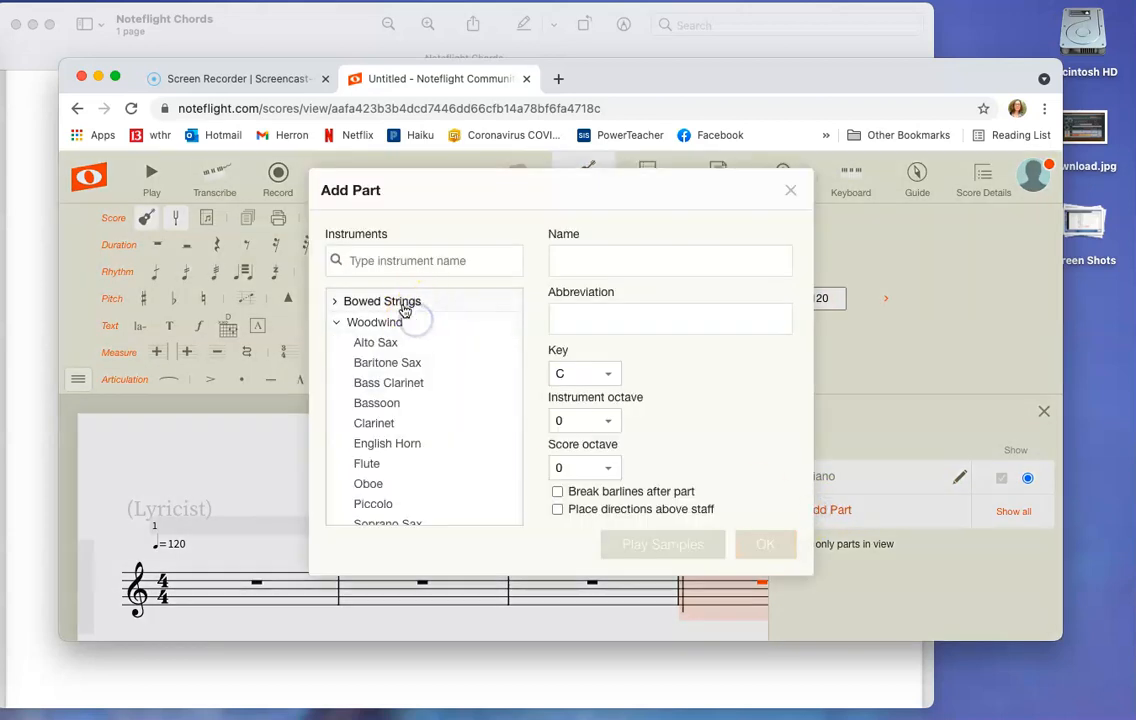
pyautogui.click(404, 306)
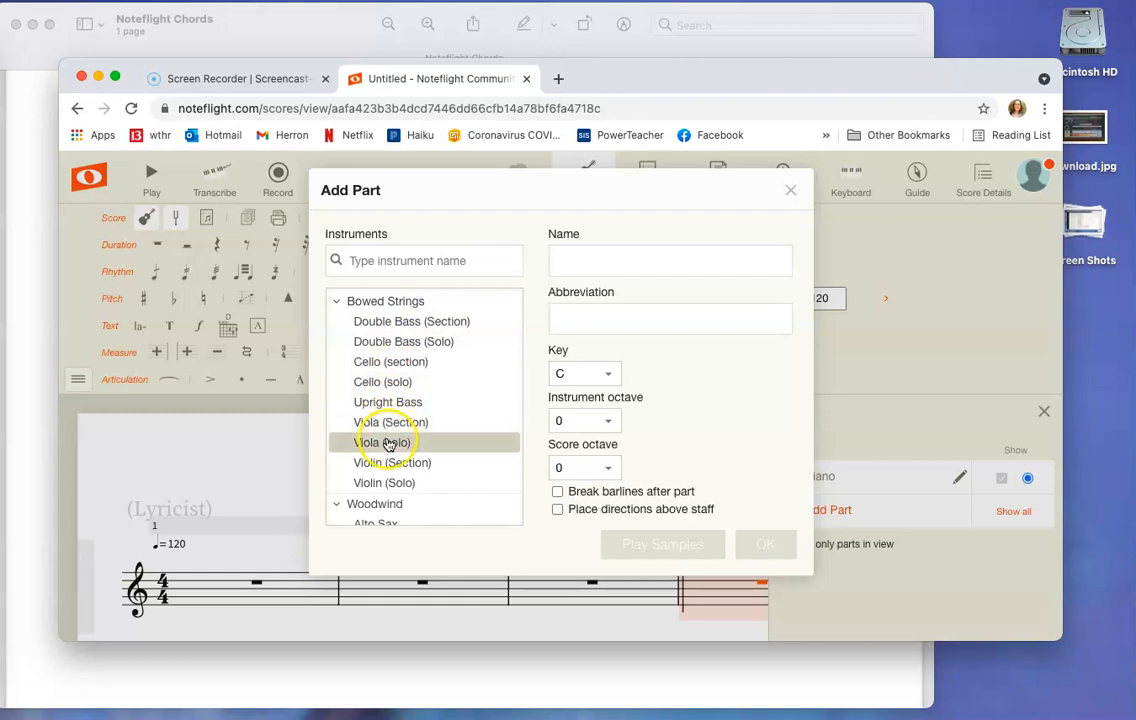
pyautogui.click(389, 443)
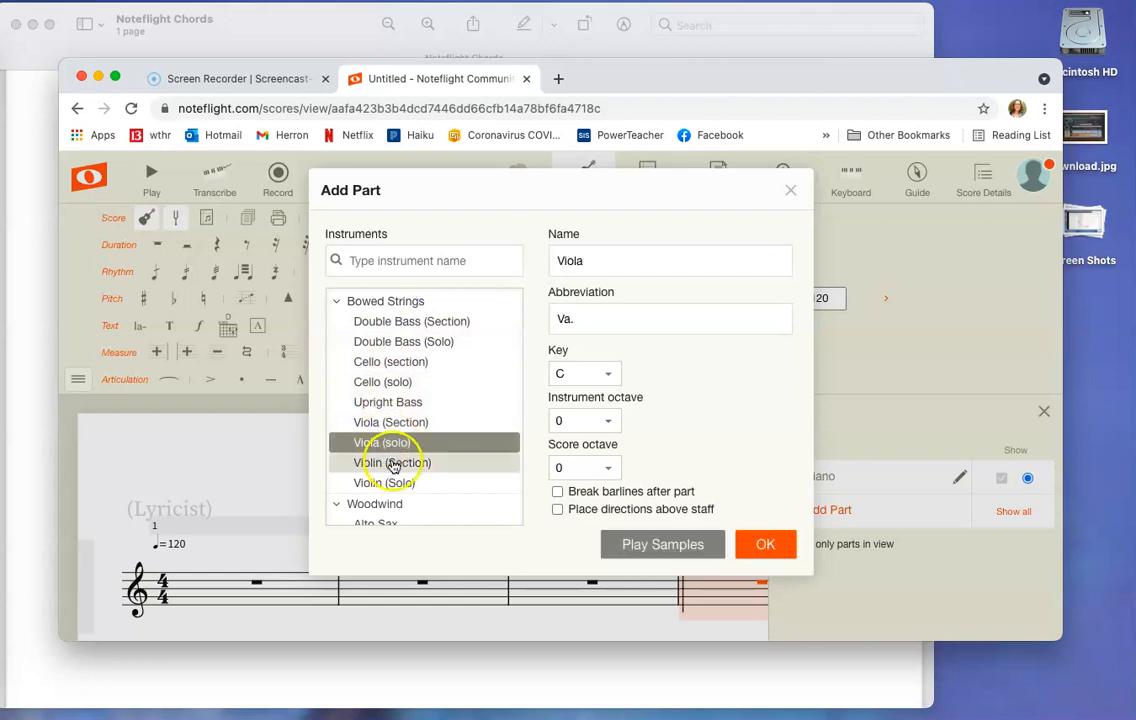
pyautogui.click(384, 482)
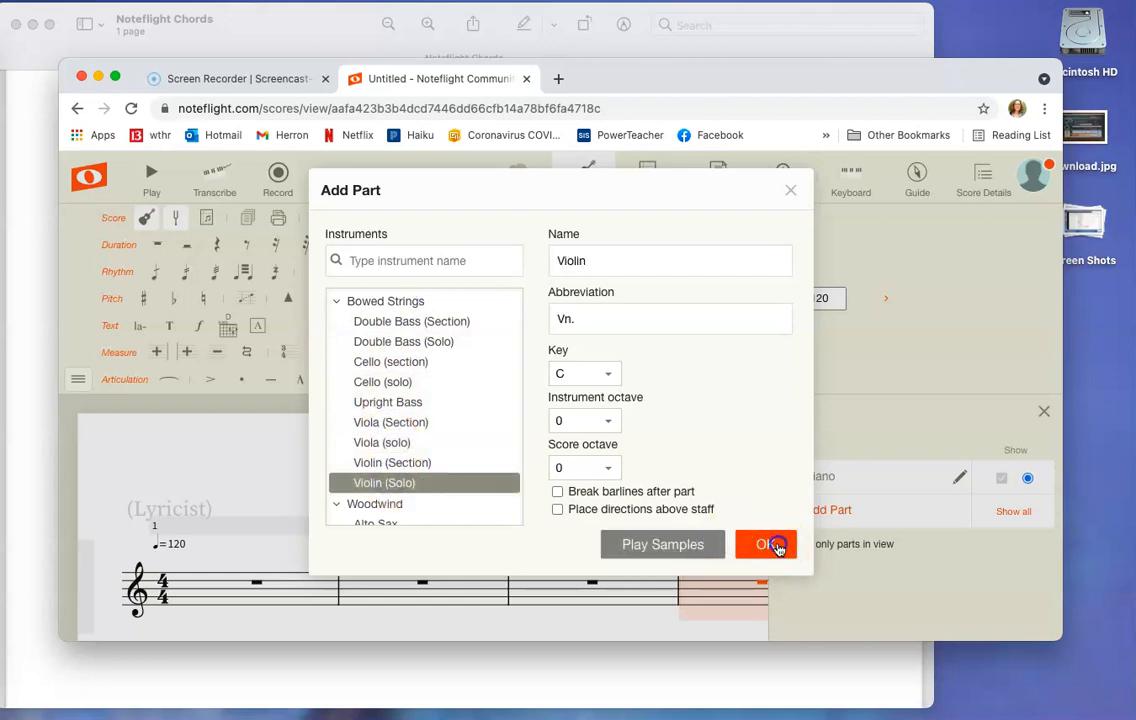
pyautogui.click(777, 546)
# Add a second Violin (Solo) part and close the parts list
pyautogui.click(838, 545)
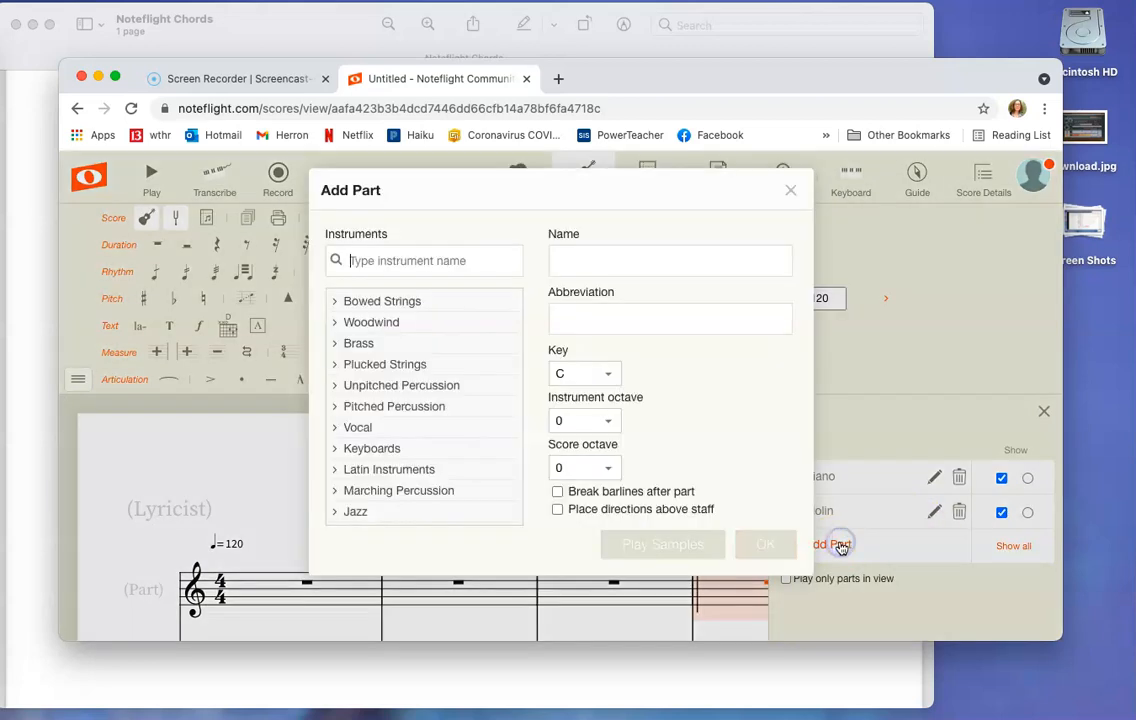
pyautogui.click(419, 303)
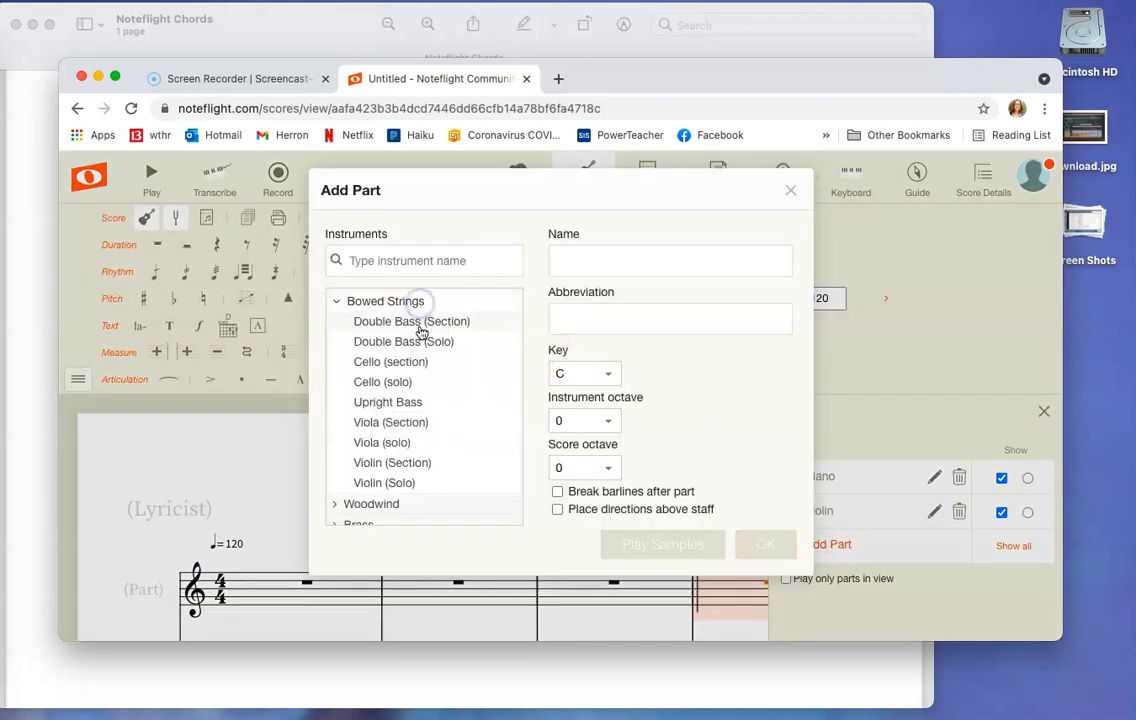
pyautogui.click(410, 483)
pyautogui.click(764, 543)
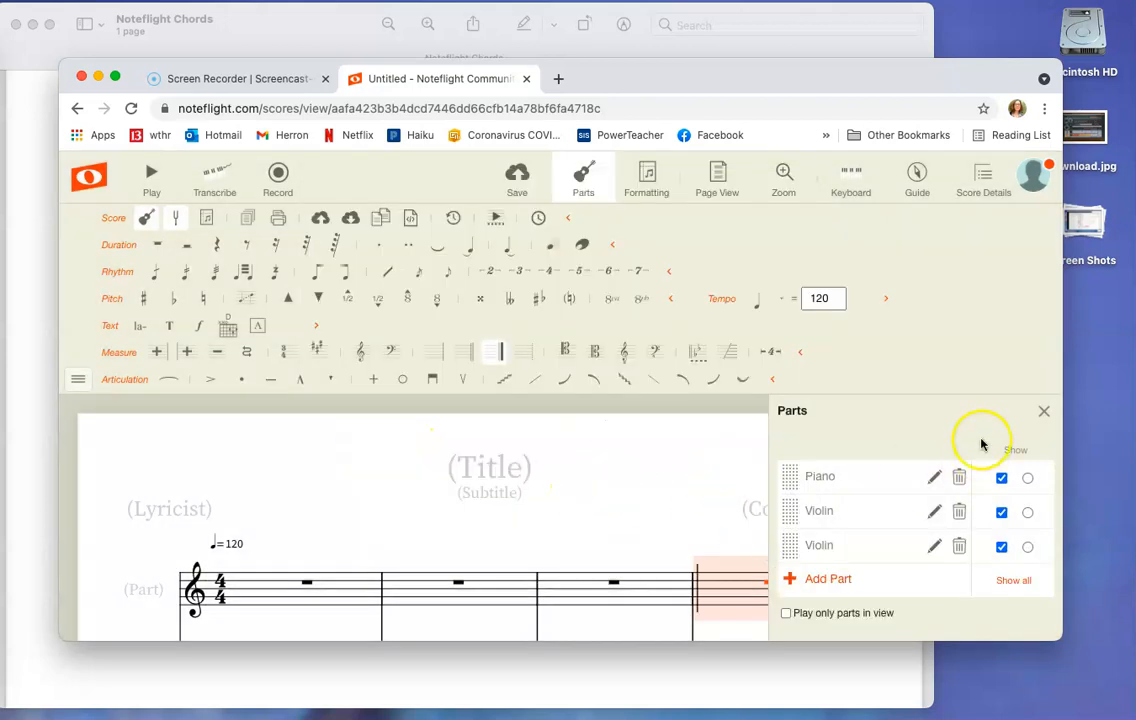
pyautogui.click(1043, 410)
# Move and enlarge the browser window so all three staves fit in view
pyautogui.scroll(-5, 680, 520)
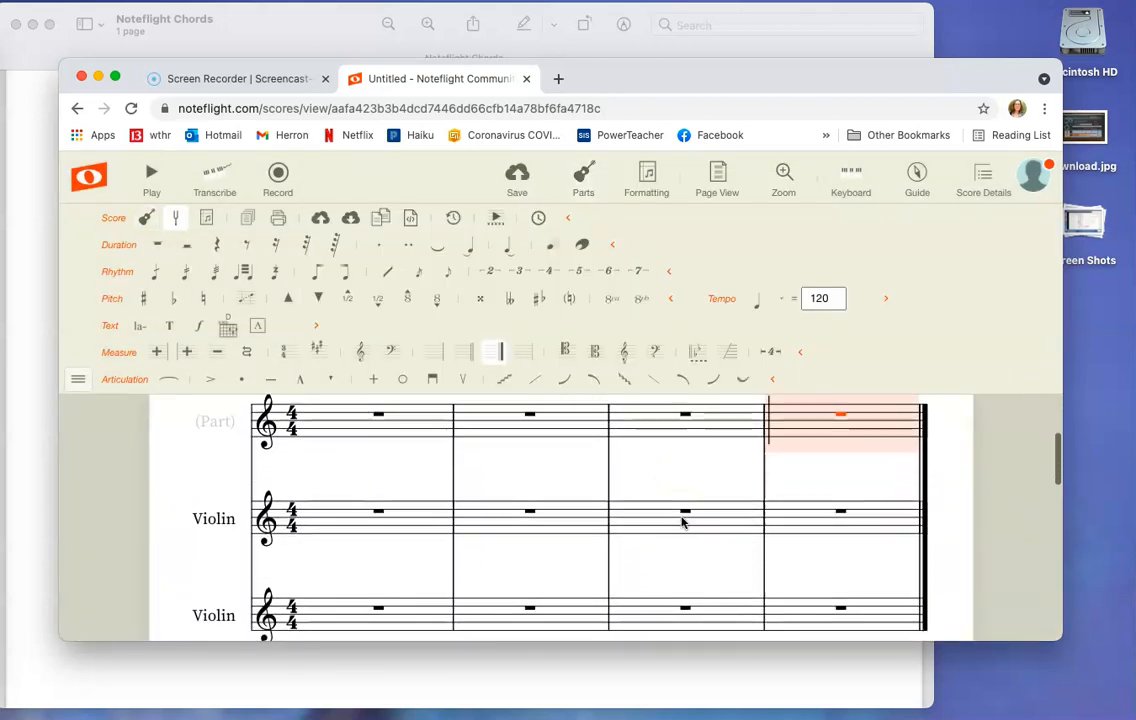
pyautogui.moveTo(726, 70); pyautogui.dragTo(716, 20)
pyautogui.moveTo(1045, 588); pyautogui.dragTo(1122, 687)
pyautogui.scroll(3, 865, 563)
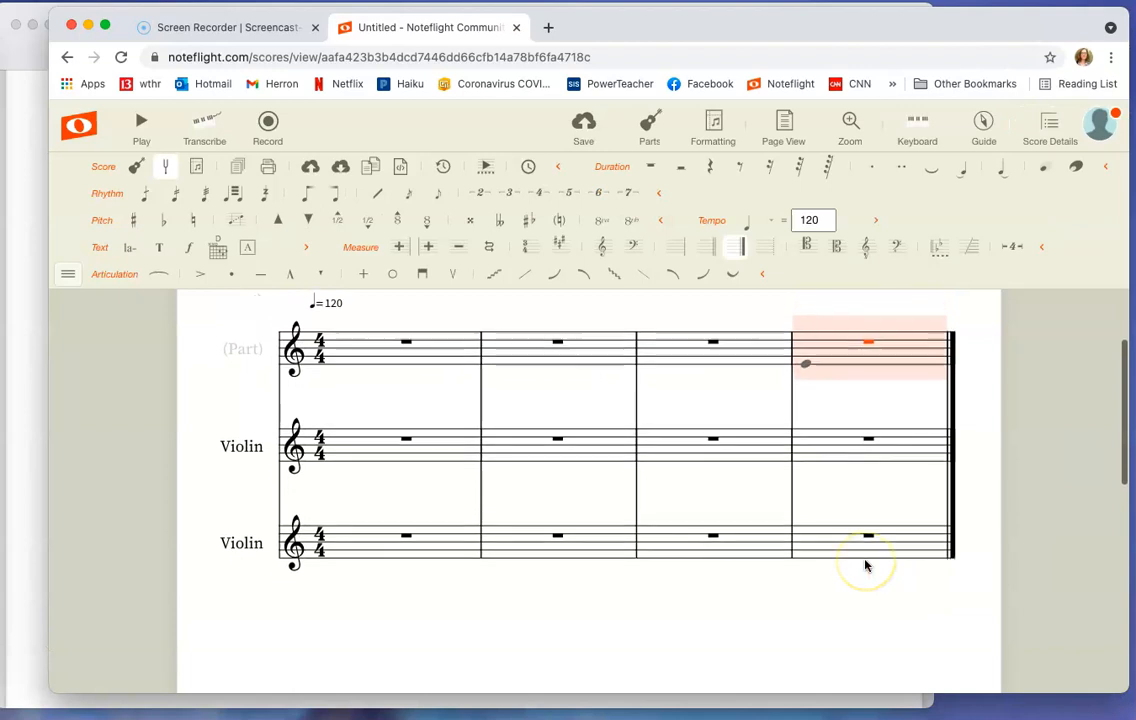
# Look up the chord notes for measure 1 in the Noteflight Chords document and return to the score
pyautogui.click(375, 373)
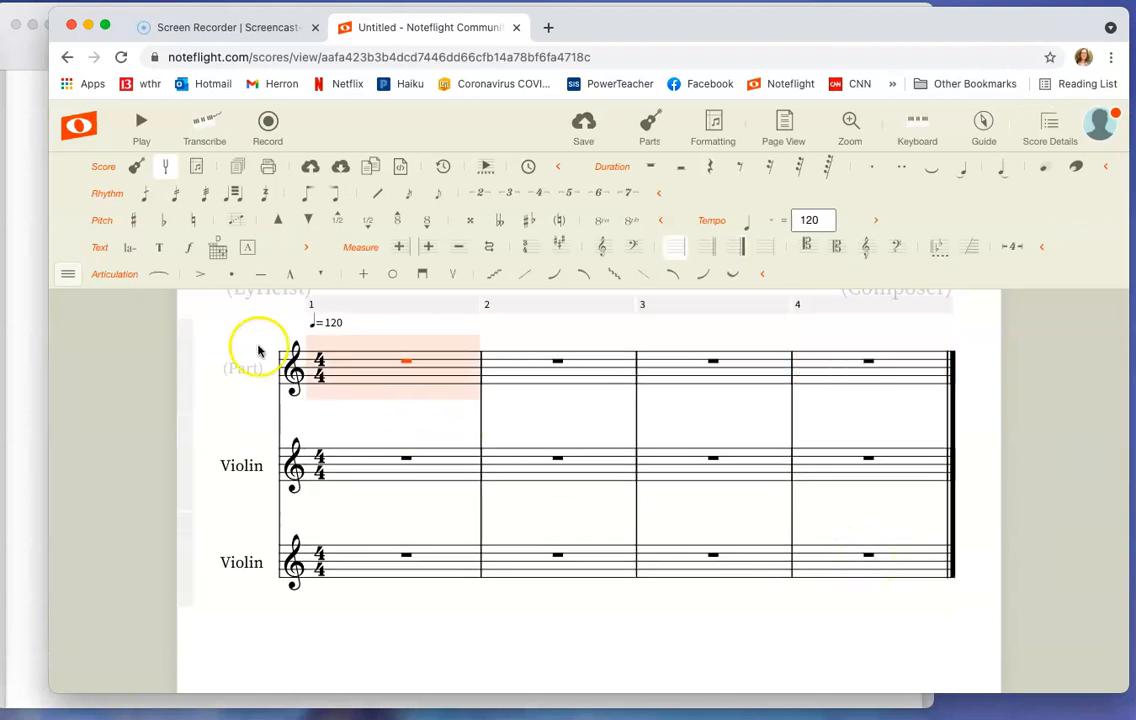
pyautogui.click(25, 164)
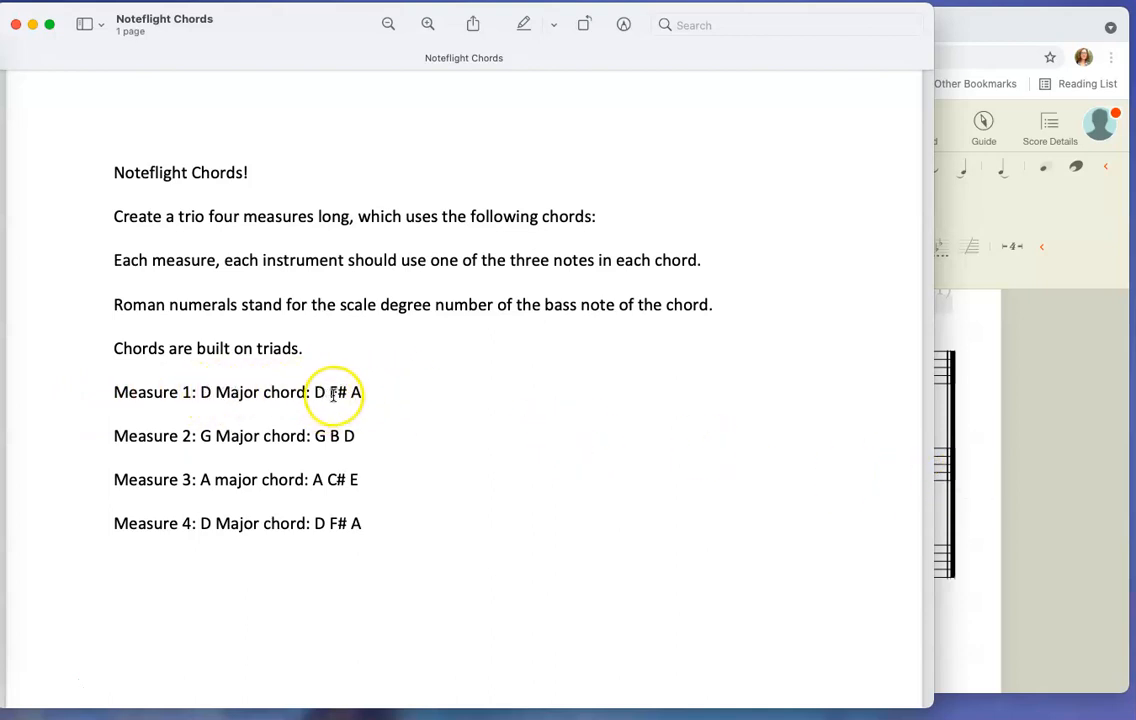
pyautogui.click(987, 446)
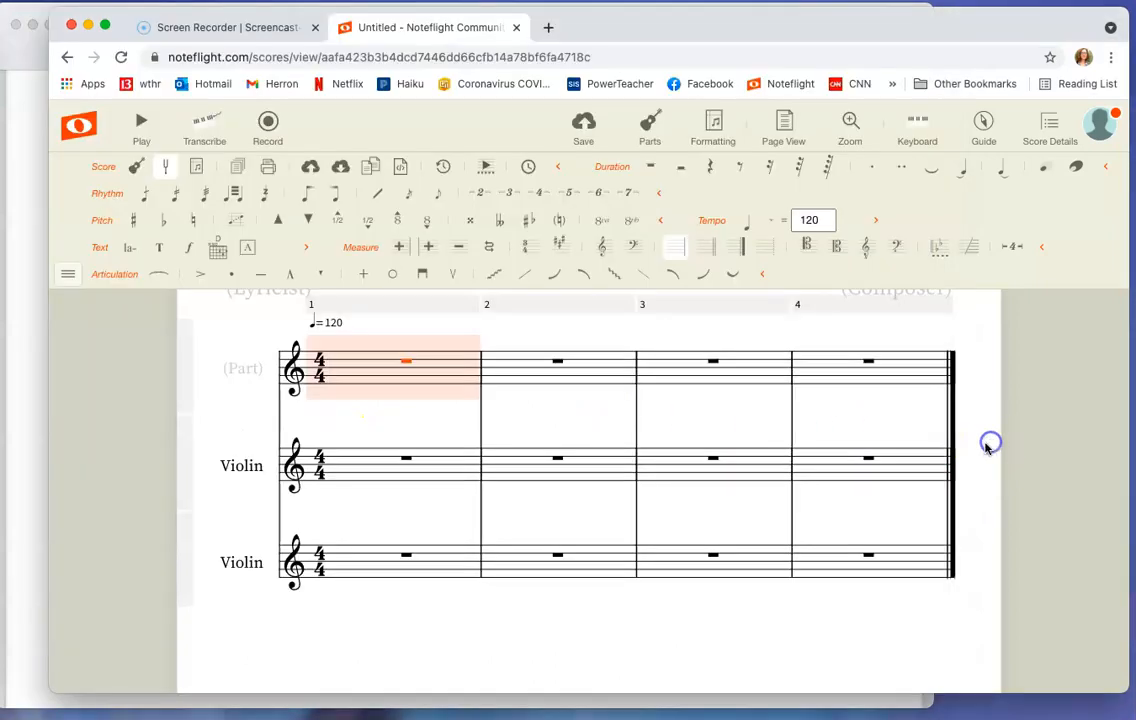
# Enter a quarter-note D on the first staff and a quarter-note F♯ on the first Violin staff at beat 1 of measure 1
pyautogui.click(369, 392)
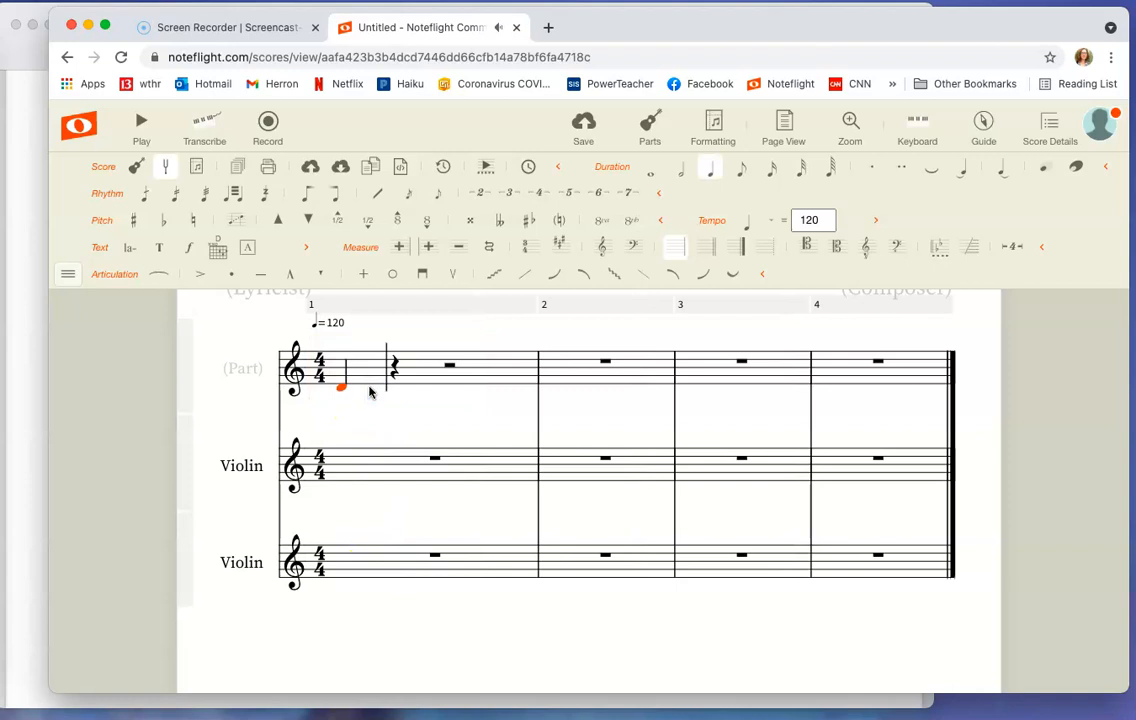
pyautogui.click(349, 477)
pyautogui.click(345, 477)
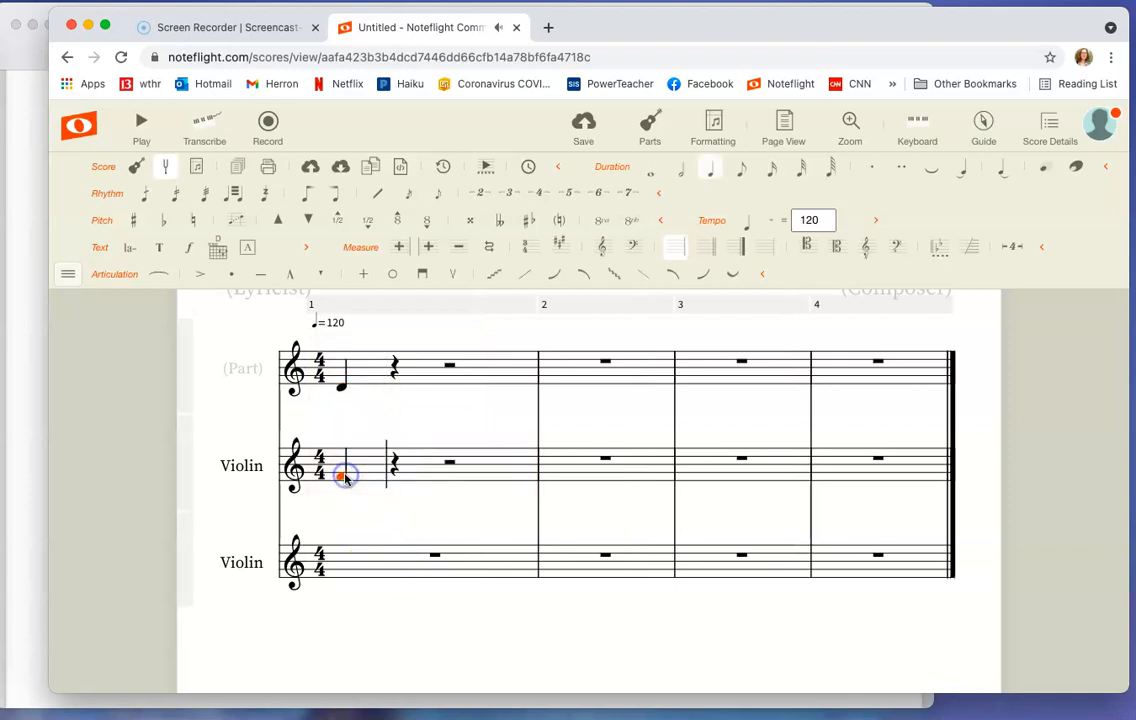
pyautogui.click(138, 222)
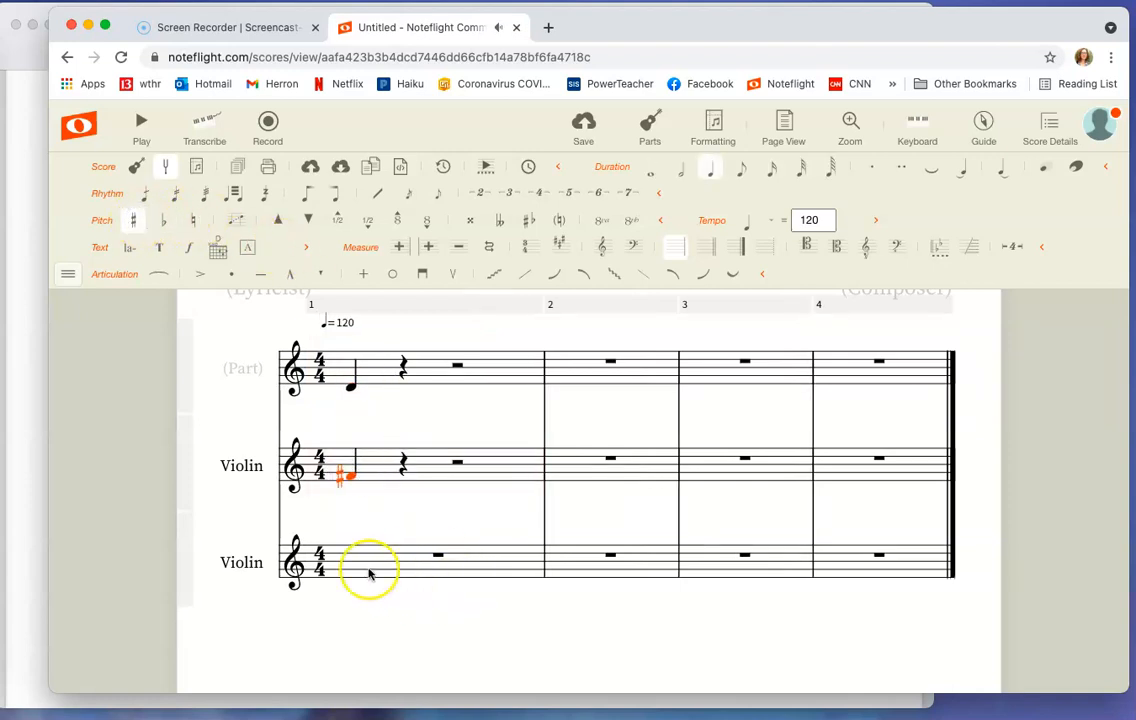
# Enter a quarter-note A on the second Violin staff at beat 1 of measure 1
pyautogui.click(362, 570)
pyautogui.click(355, 567)
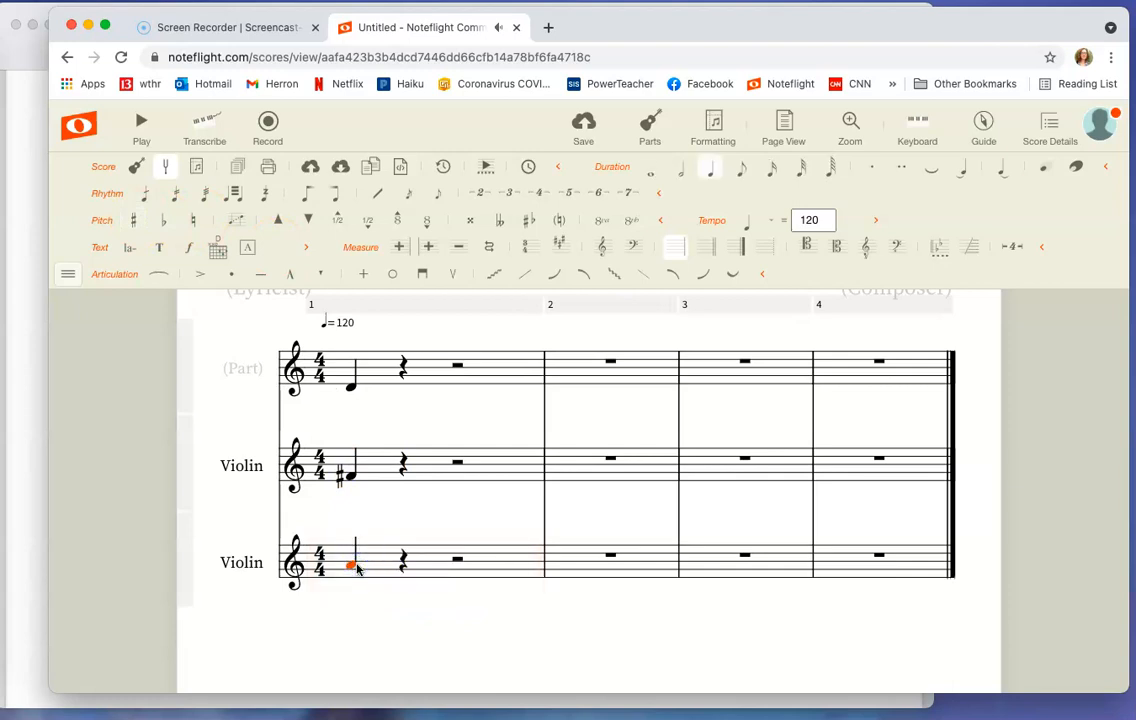
# Check the measure 2 chord in the Noteflight Chords document and enter quarter notes B, G and D at beat 1, from top staff to lowest
pyautogui.click(35, 368)
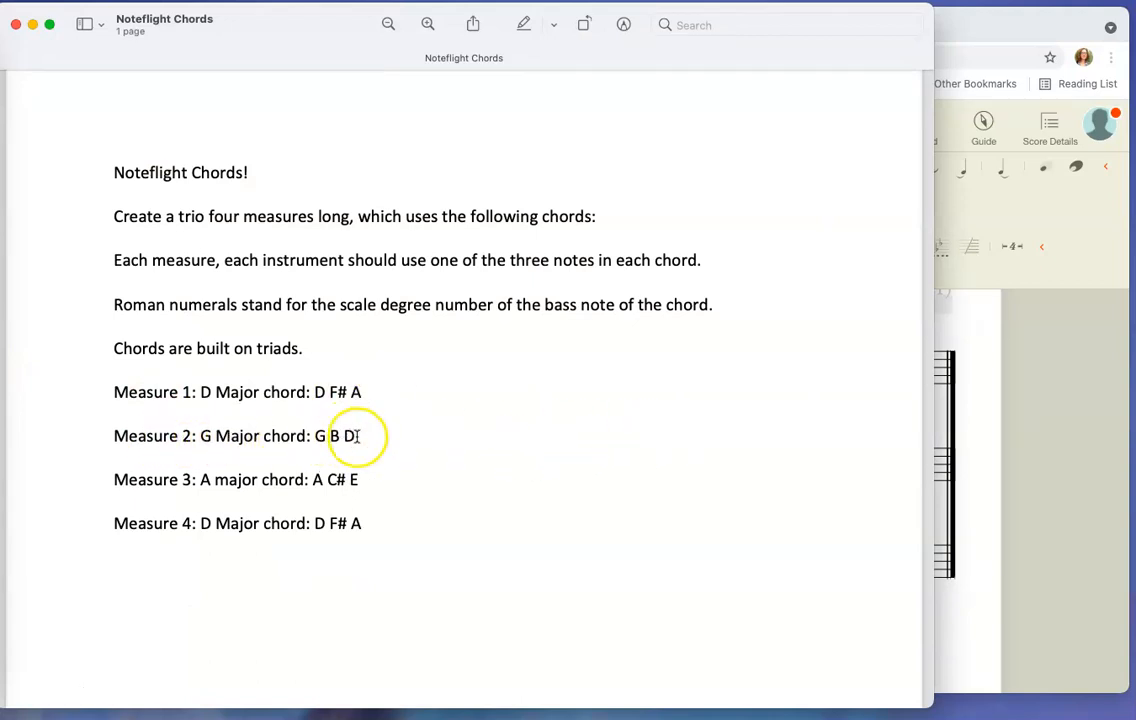
pyautogui.click(963, 472)
pyautogui.click(572, 468)
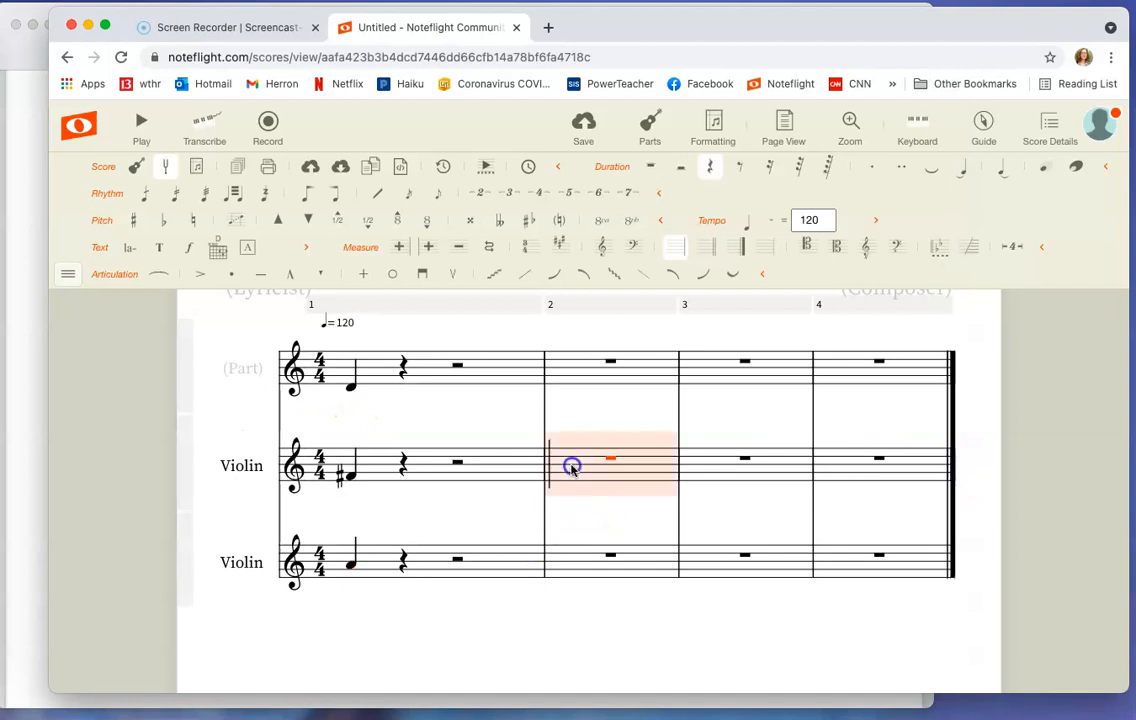
pyautogui.click(568, 475)
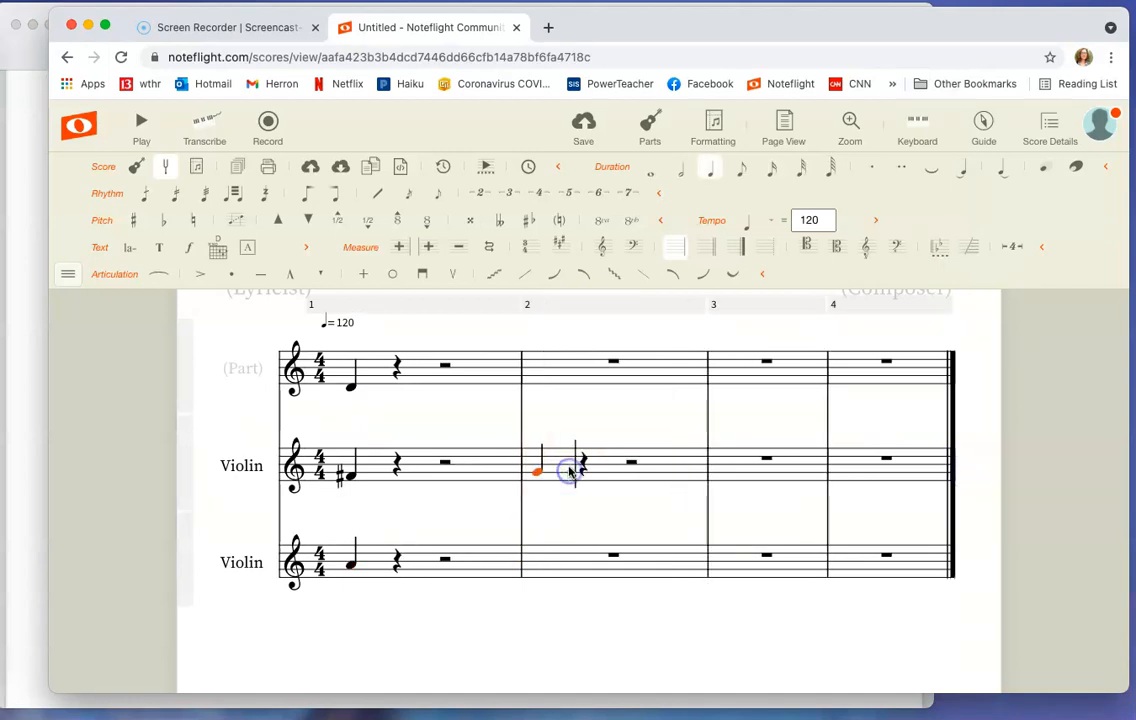
pyautogui.click(548, 375)
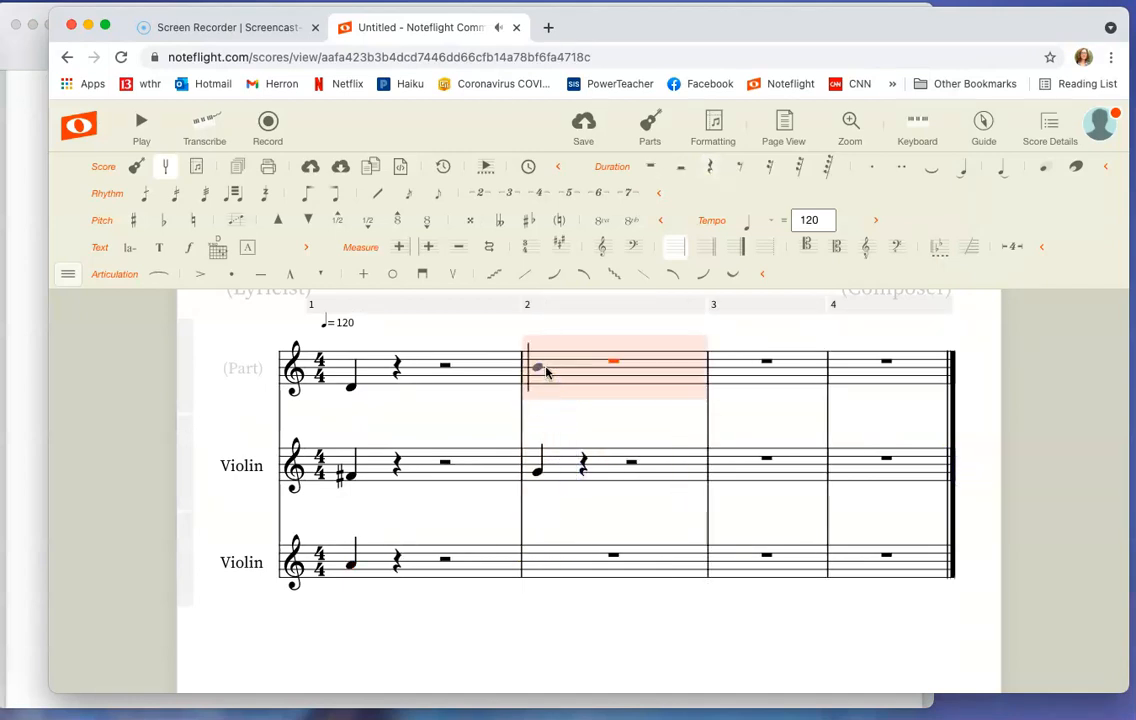
pyautogui.click(545, 371)
pyautogui.click(545, 556)
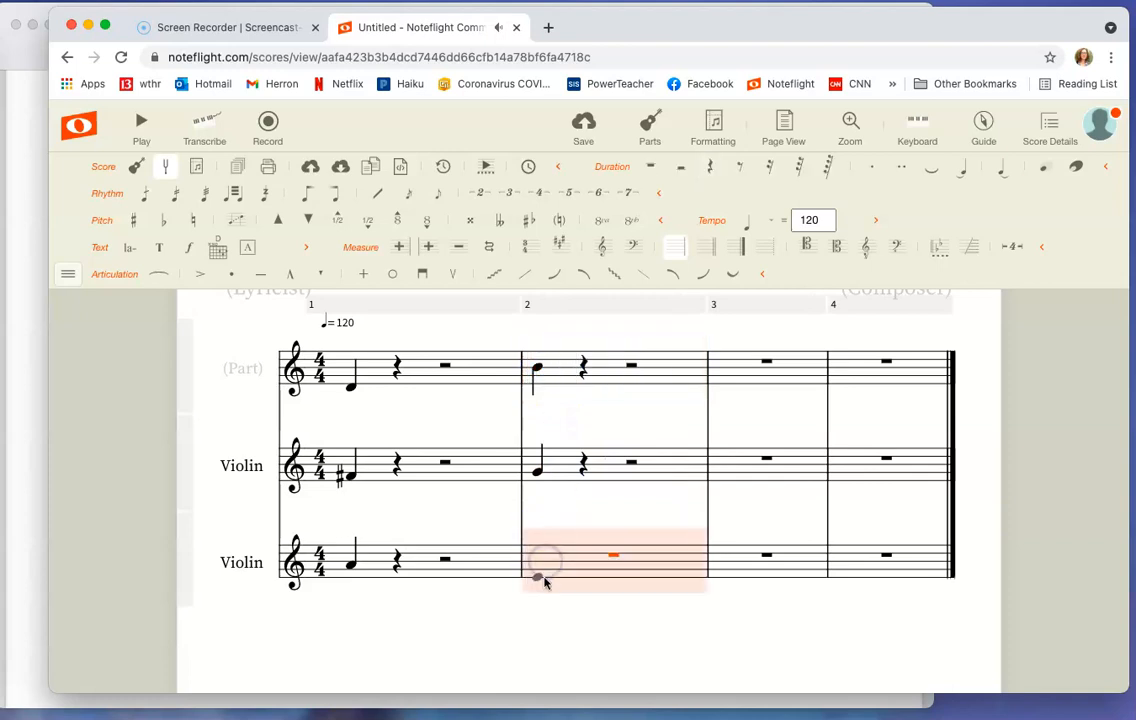
pyautogui.click(545, 584)
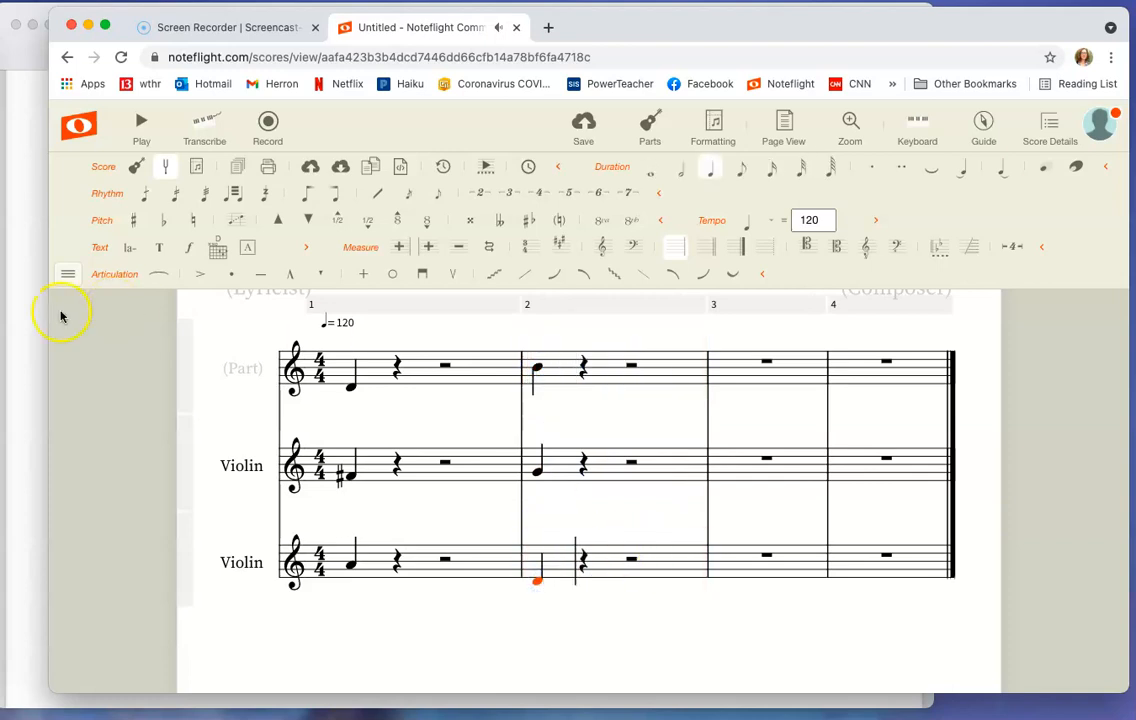
# Check the measure 3 chord in the Noteflight Chords document and enter quarter notes C♯, A and E at beat 1, from top staff to lowest
pyautogui.click(20, 320)
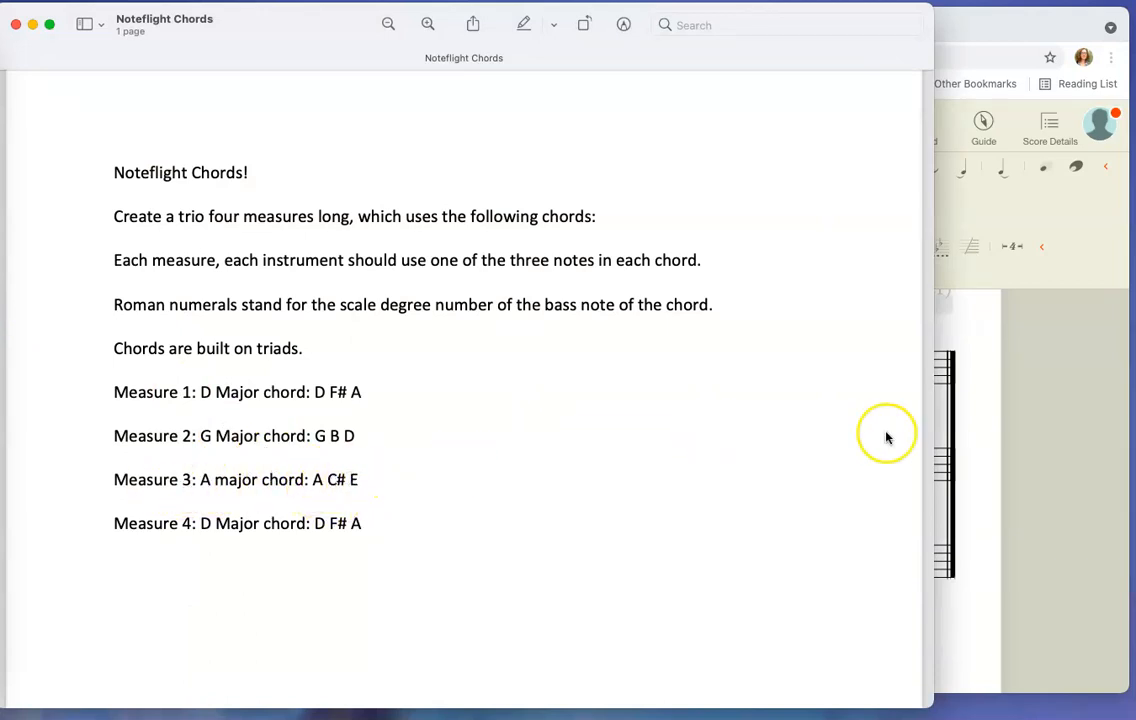
pyautogui.click(973, 432)
pyautogui.click(731, 465)
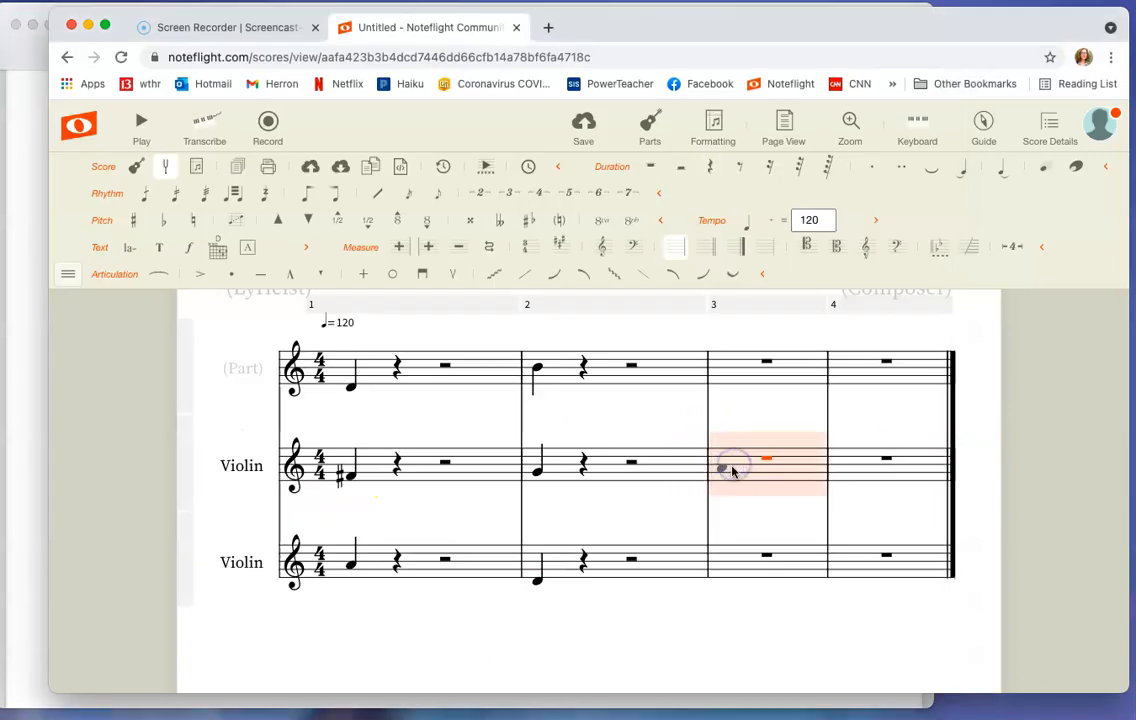
pyautogui.click(731, 468)
pyautogui.click(691, 367)
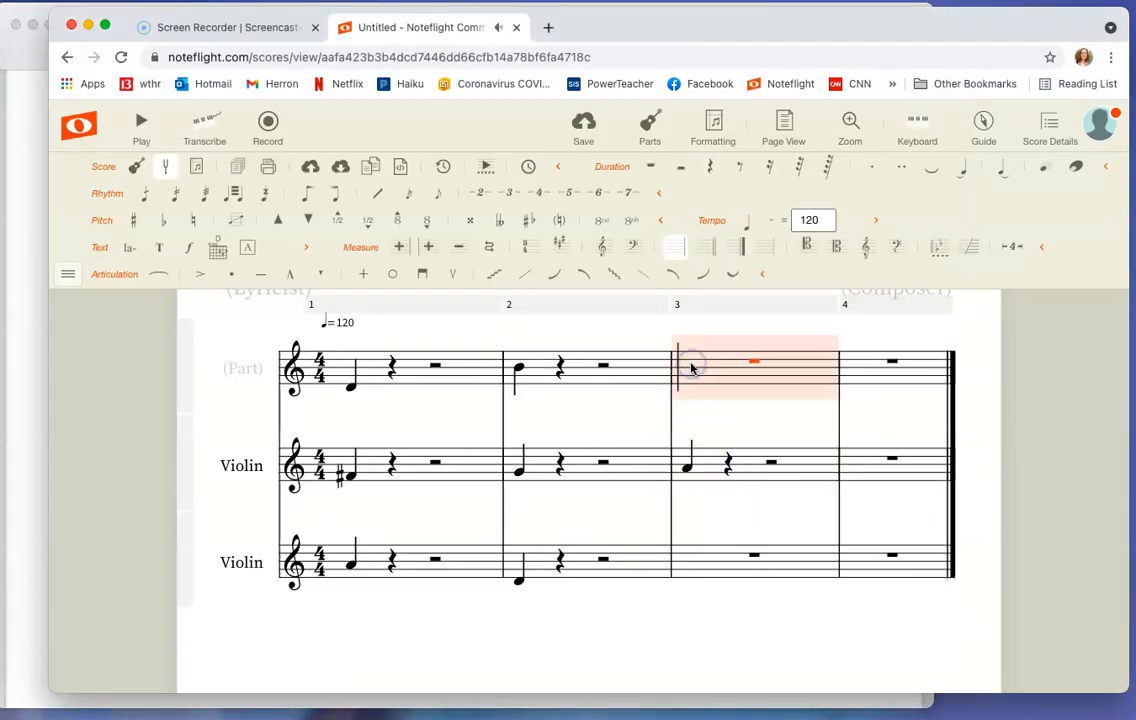
pyautogui.click(687, 365)
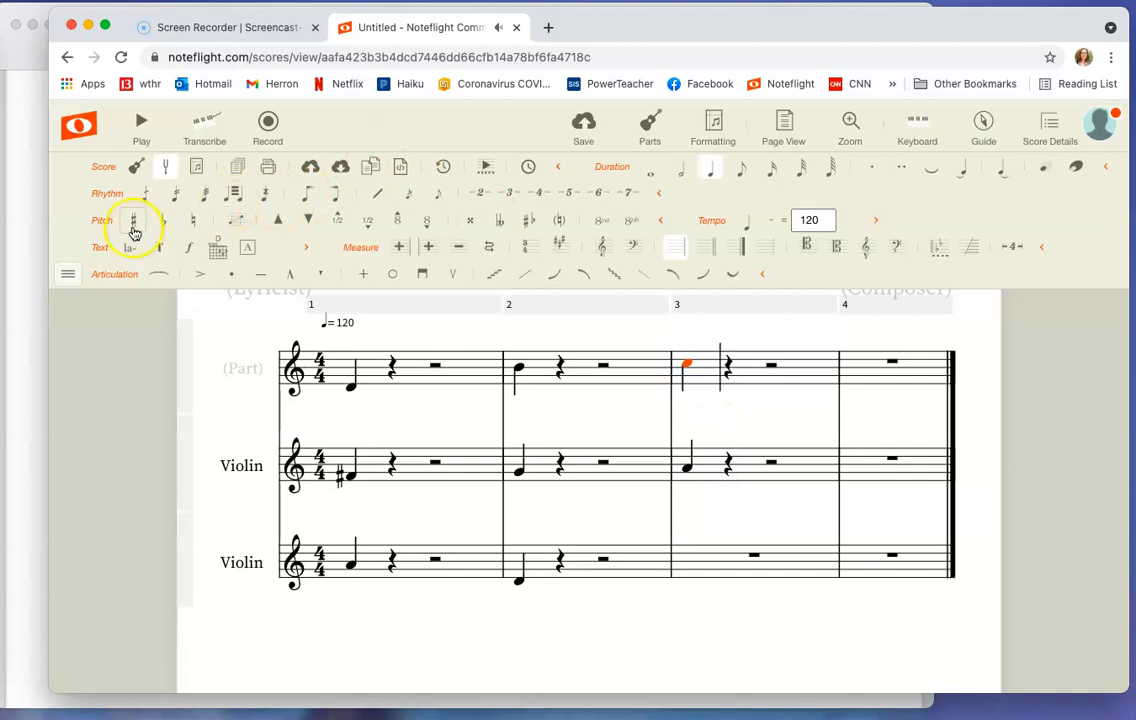
pyautogui.click(133, 226)
pyautogui.click(693, 572)
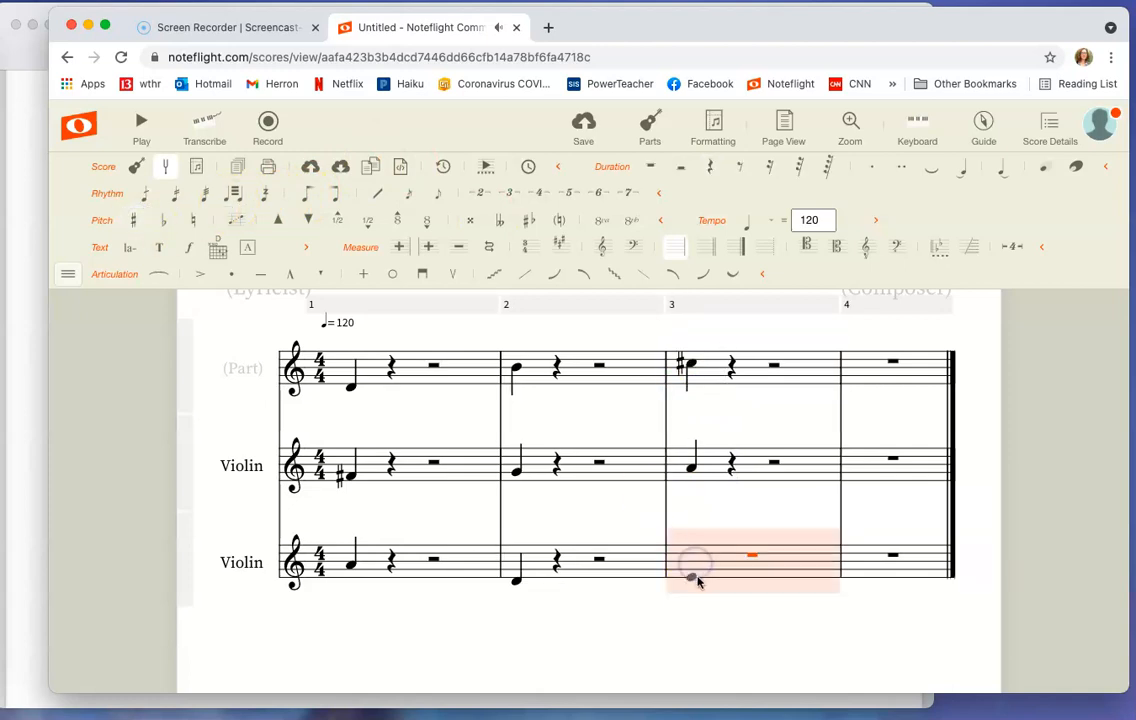
pyautogui.click(695, 578)
# Check the measure 4 chord in the Noteflight Chords document and enter quarter notes A, D and F♯ at beat 1, from top staff to lowest
pyautogui.click(34, 434)
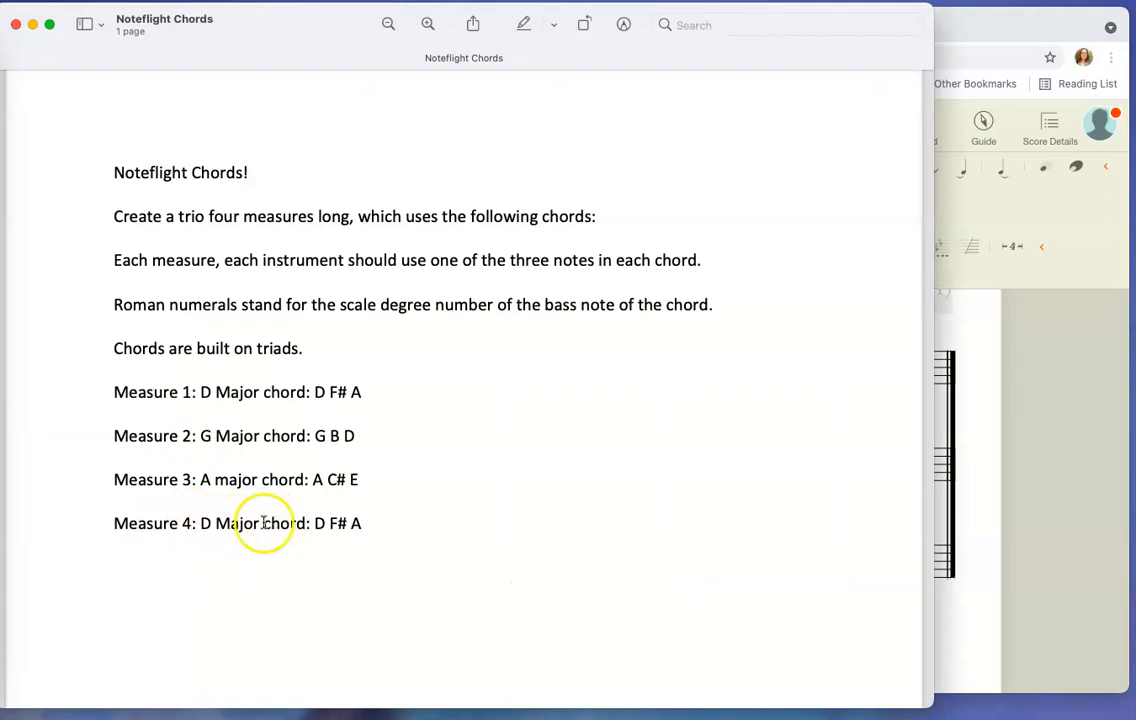
pyautogui.click(995, 478)
pyautogui.click(880, 468)
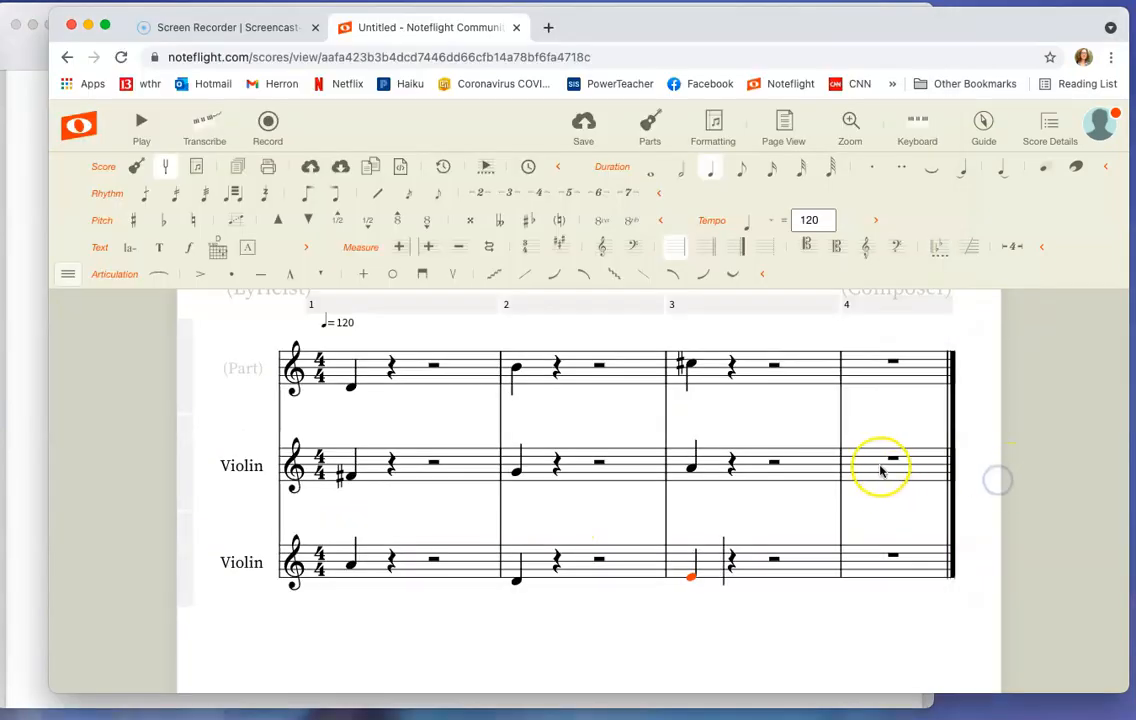
pyautogui.click(868, 489)
pyautogui.click(820, 570)
pyautogui.click(813, 572)
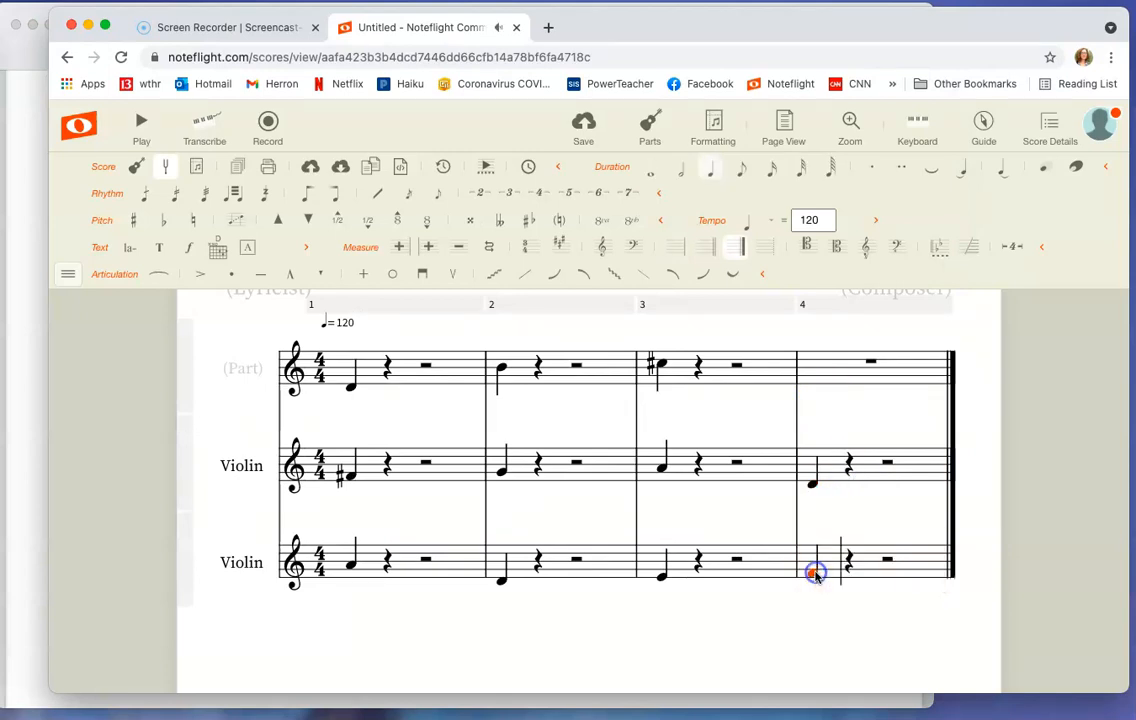
pyautogui.click(137, 226)
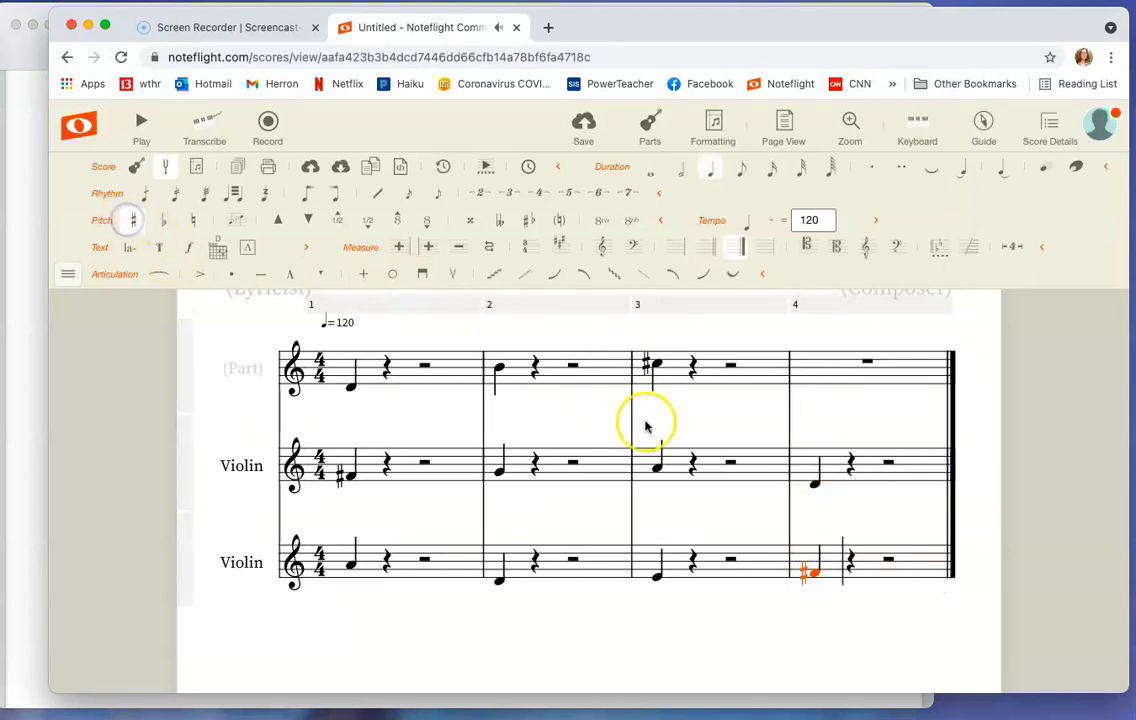
pyautogui.click(812, 370)
pyautogui.click(811, 372)
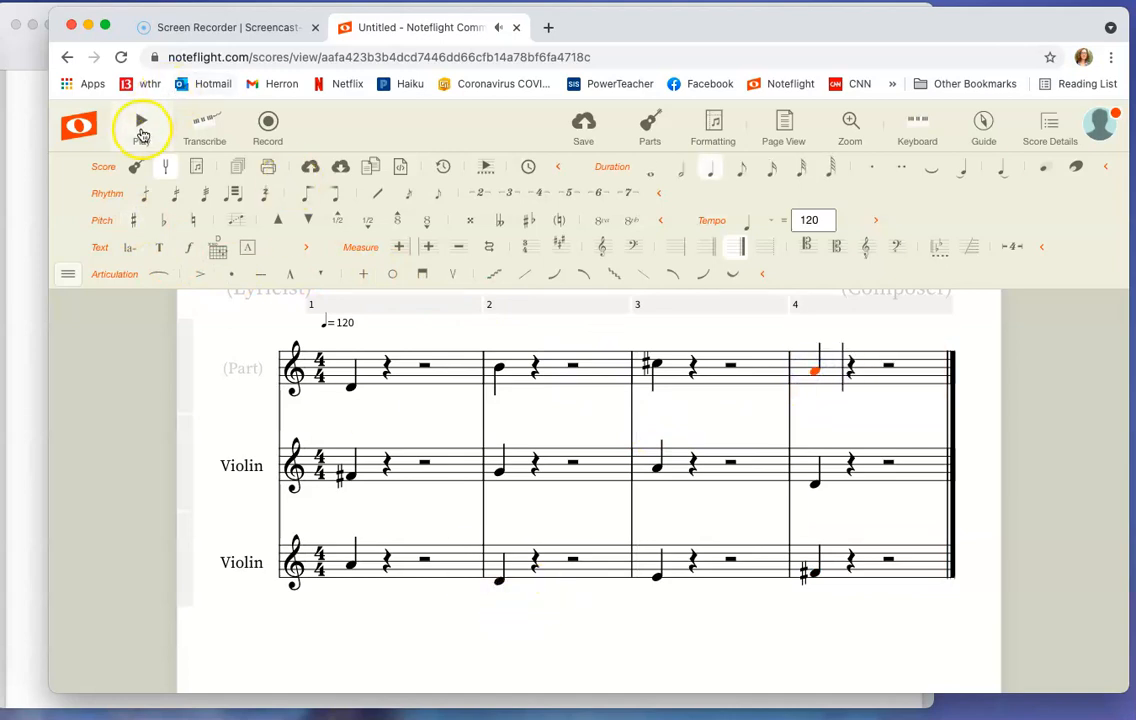
# Play the score from the first note of measure 1
pyautogui.click(350, 383)
pyautogui.click(141, 122)
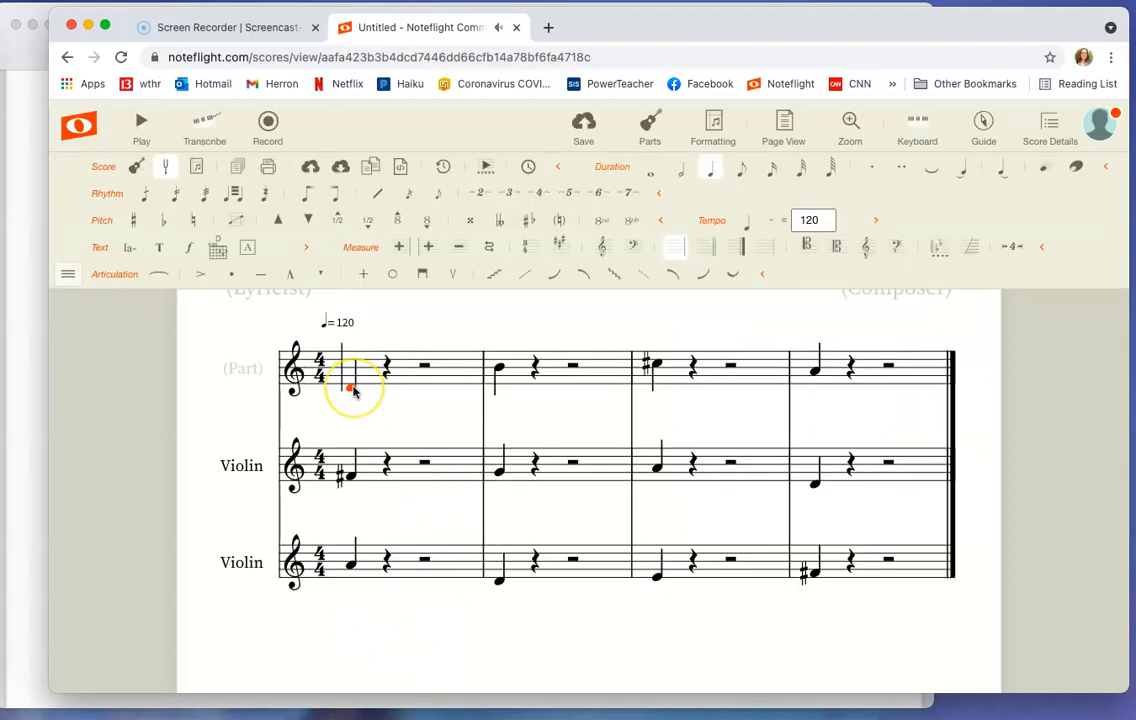
# Change the top staff's notes in measures 1 to 4 to whole notes
pyautogui.click(353, 390)
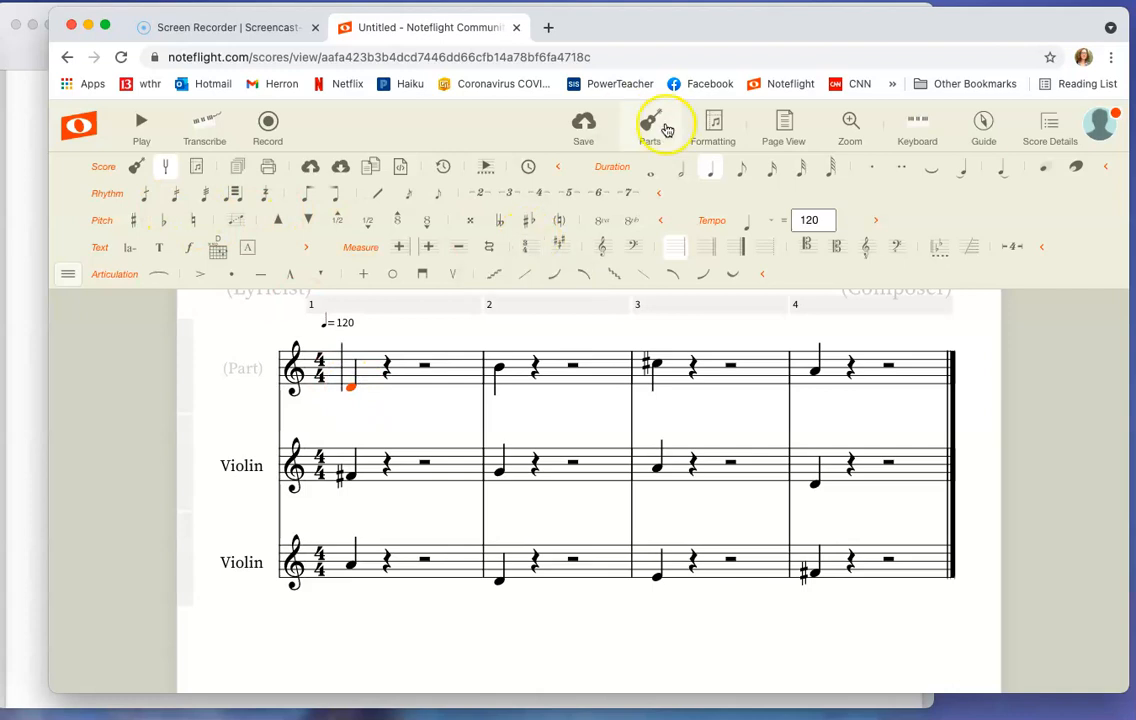
pyautogui.click(505, 473)
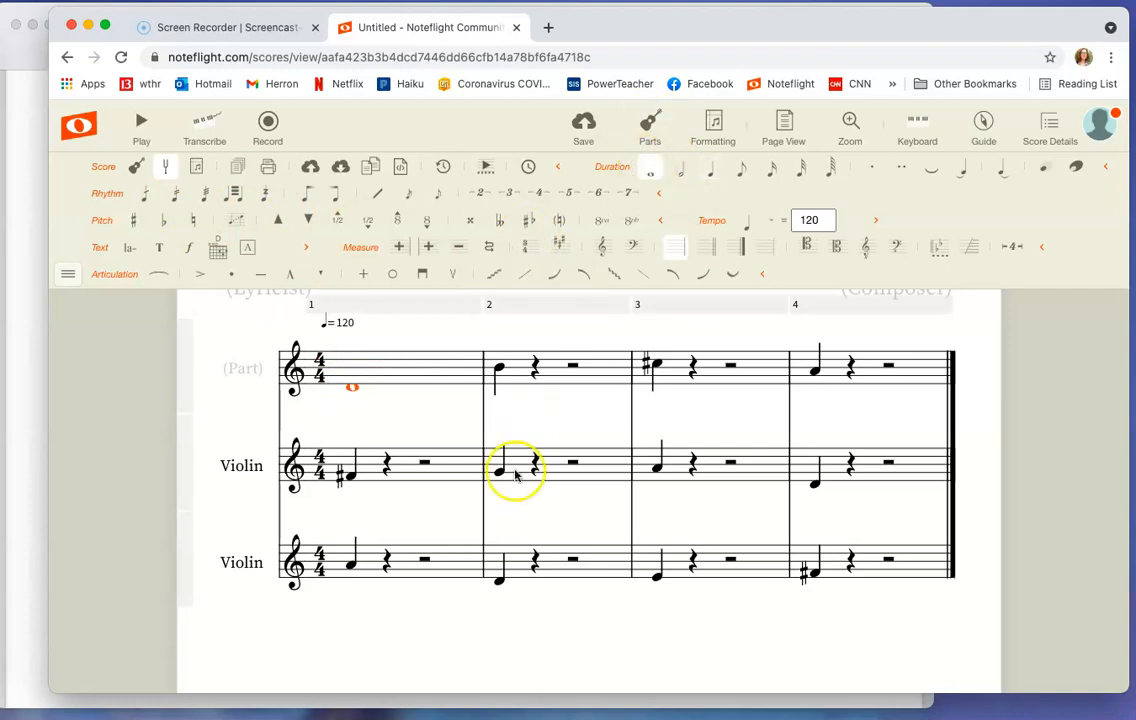
pyautogui.click(500, 368)
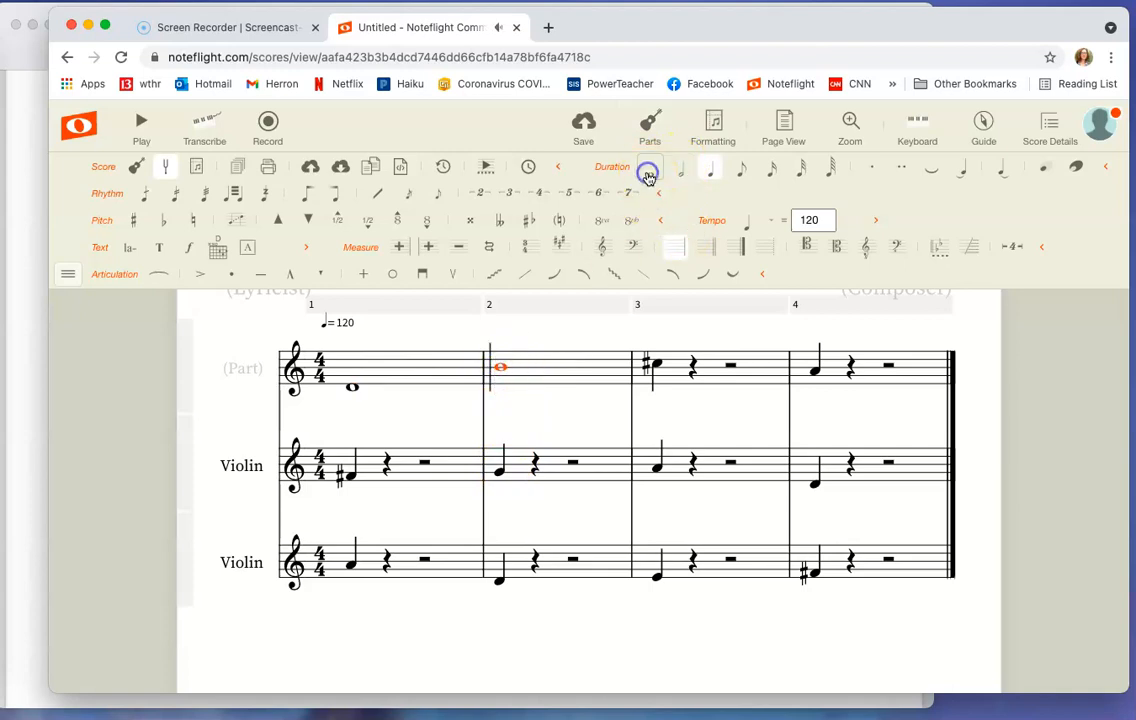
pyautogui.click(653, 364)
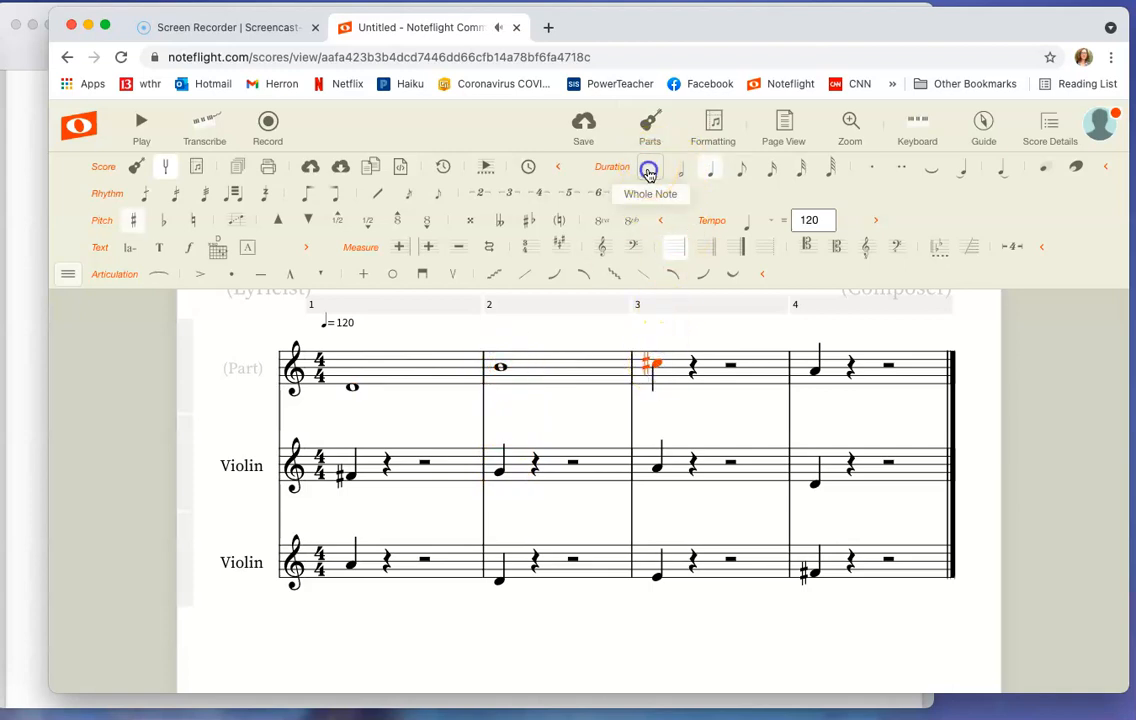
pyautogui.click(648, 172)
pyautogui.click(818, 370)
pyautogui.click(648, 172)
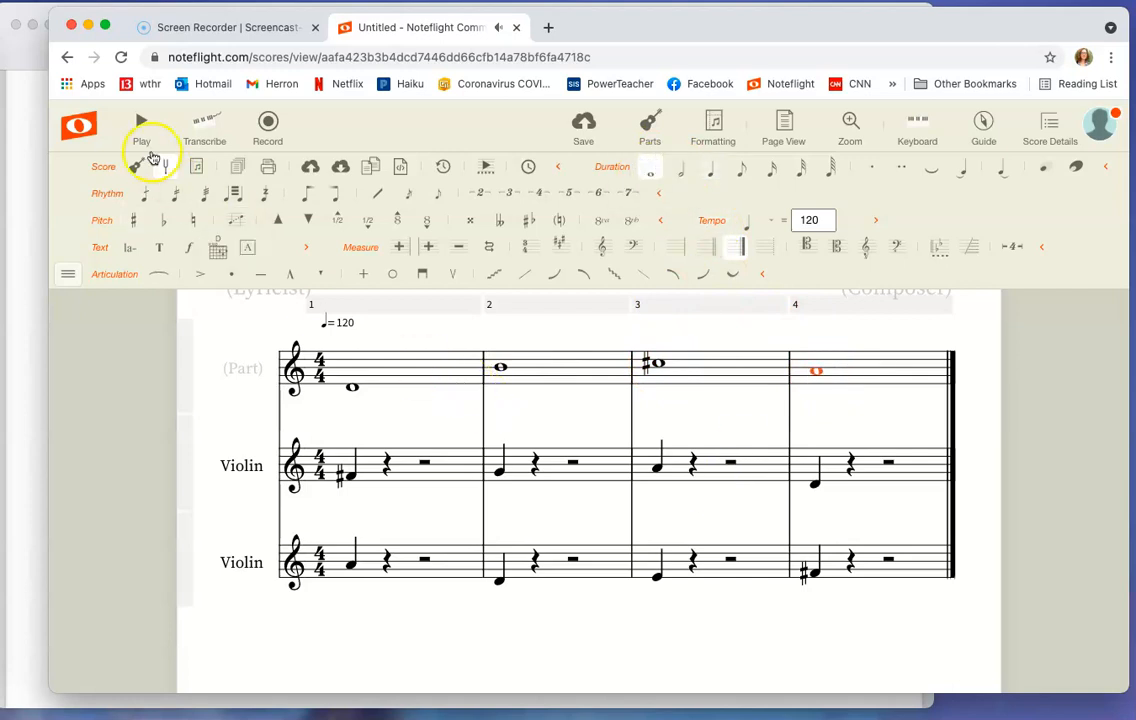
# Play the trio from measure 1 to hear the whole notes, and return to editing
pyautogui.click(140, 128)
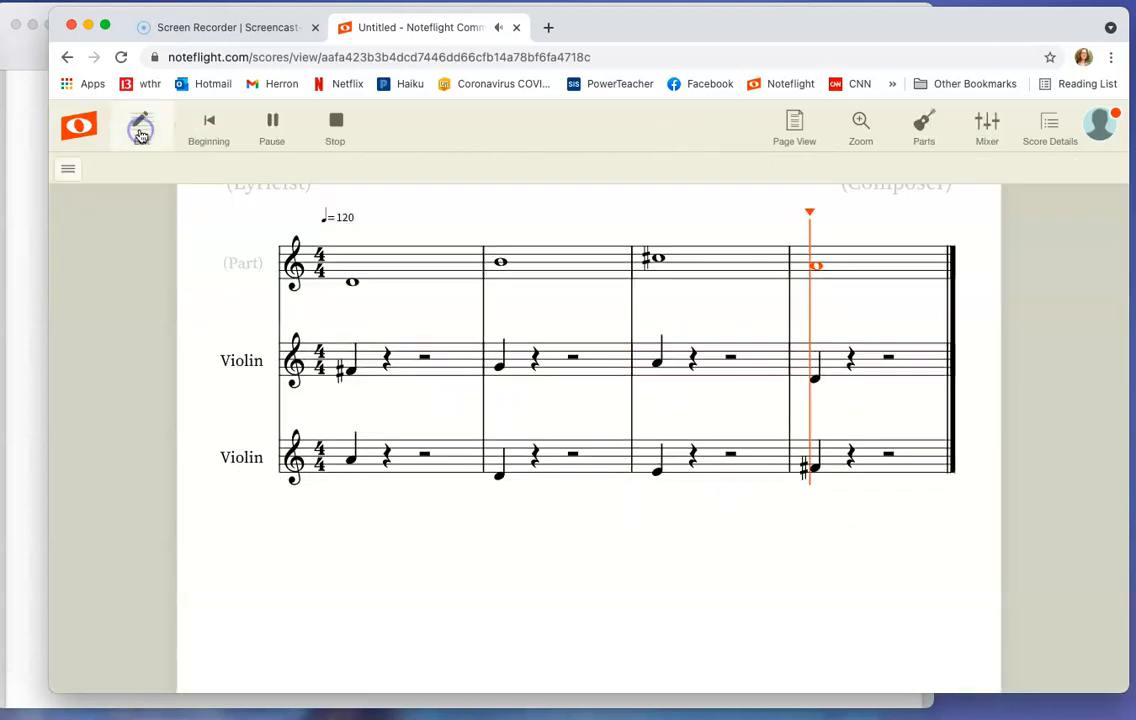
pyautogui.click(351, 284)
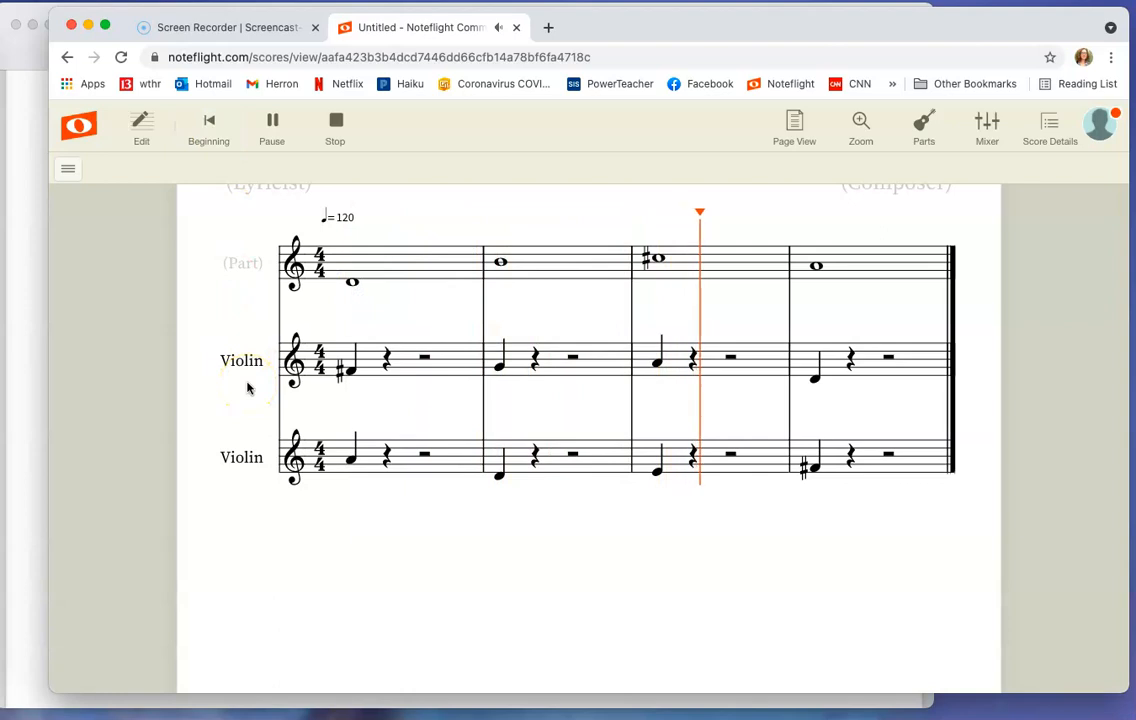
pyautogui.click(391, 418)
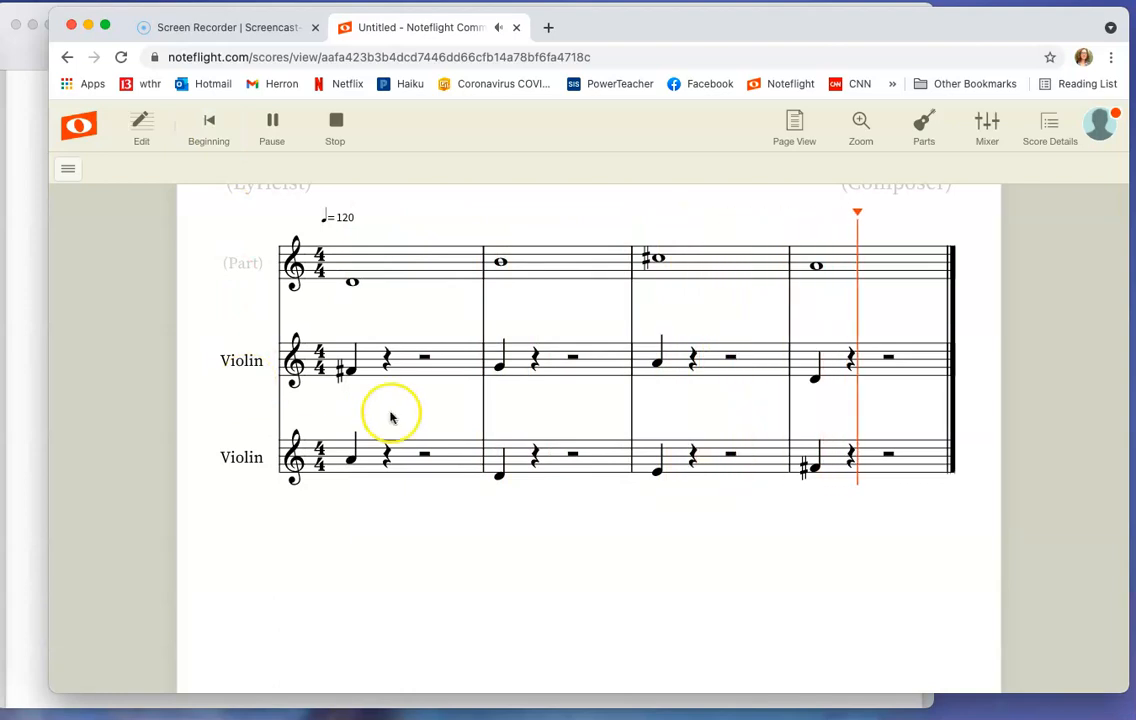
pyautogui.click(348, 371)
pyautogui.click(128, 125)
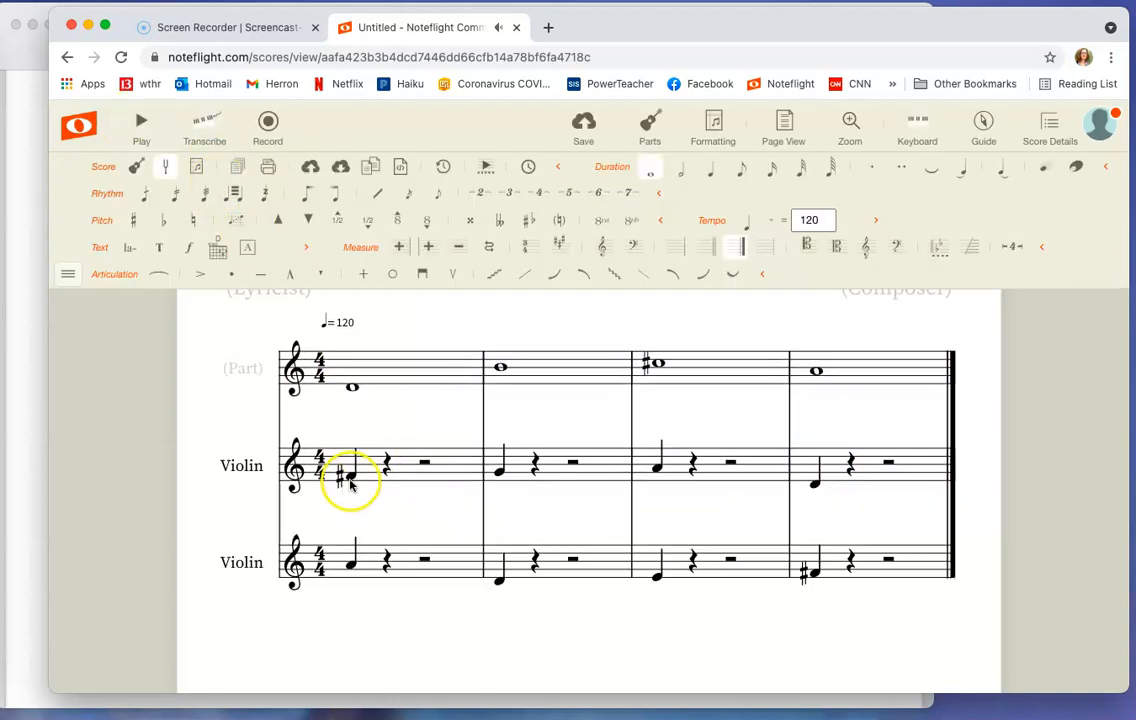
# Fill the first Violin staff with two half notes per measure: F♯ in measure 1, G in 2, A in 3 and high D in 4
pyautogui.click(350, 478)
pyautogui.click(680, 172)
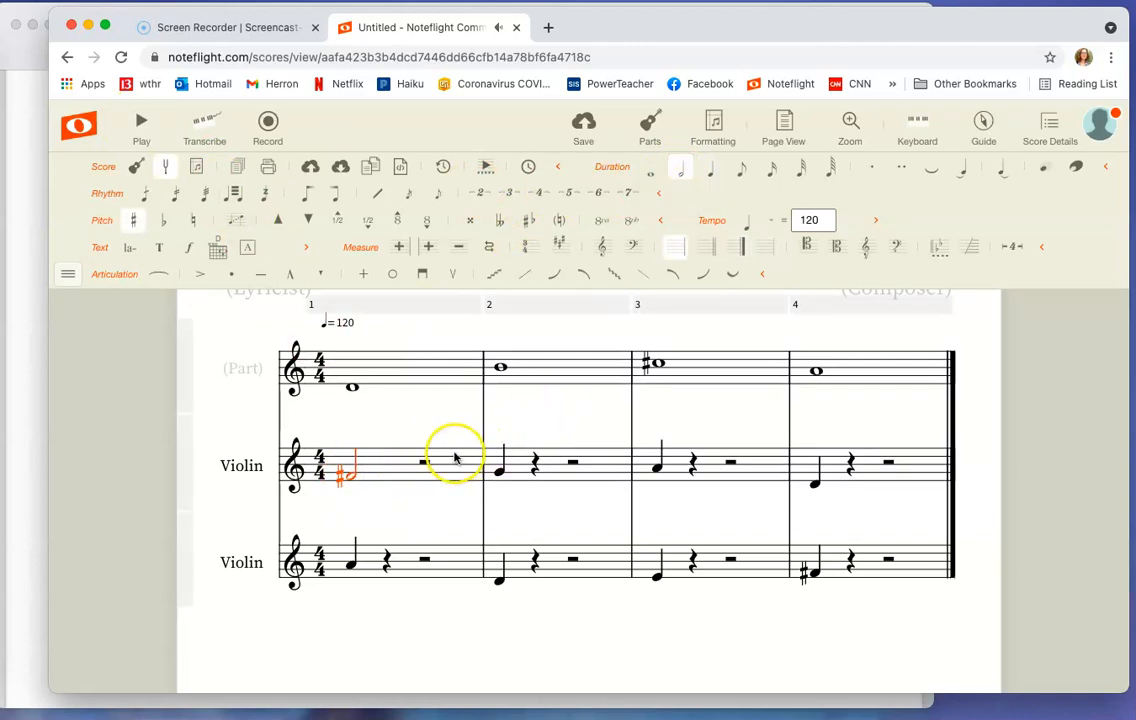
pyautogui.press('f')
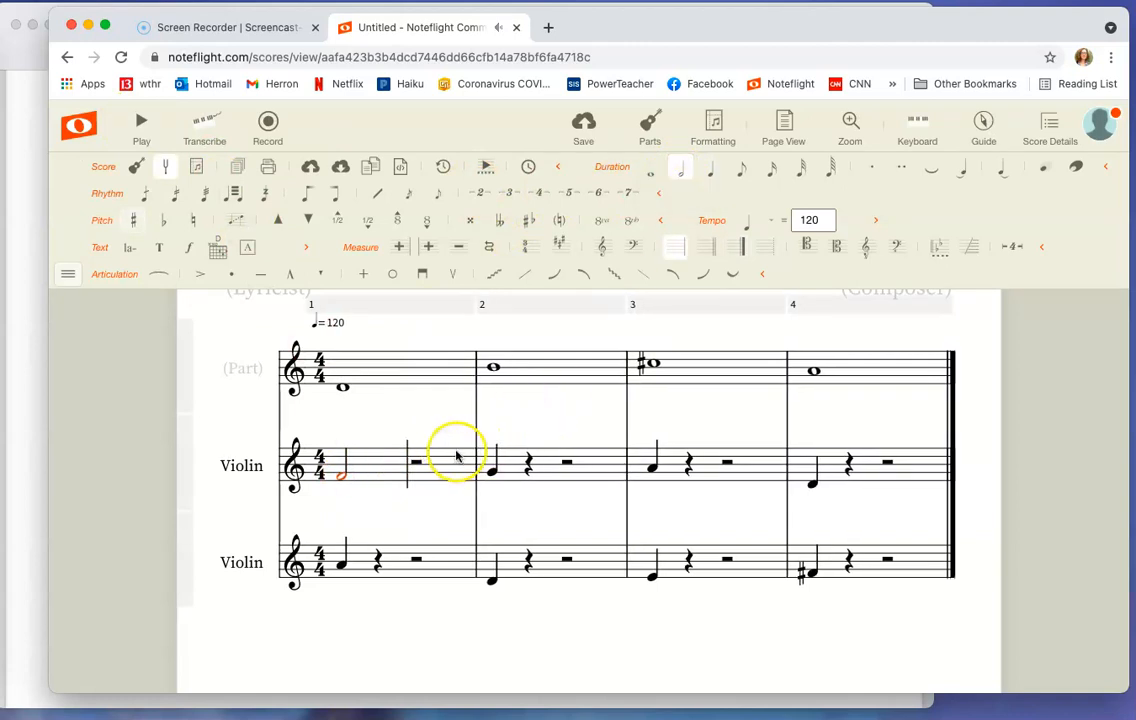
pyautogui.click(136, 222)
pyautogui.press('f')
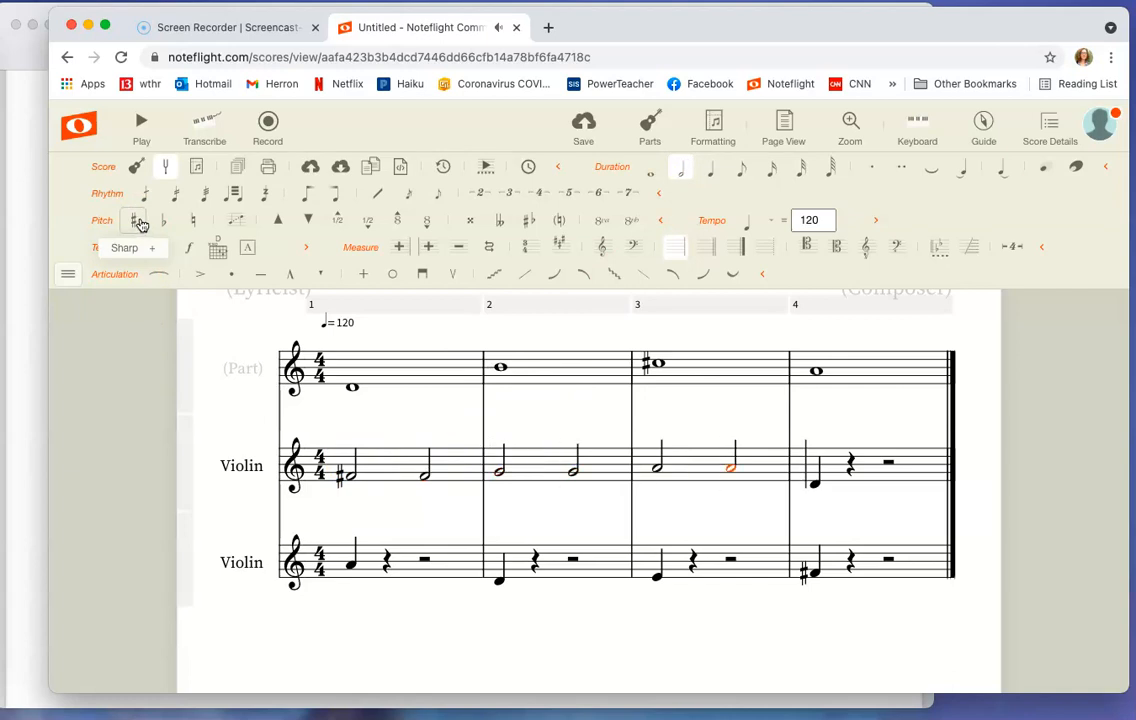
pyautogui.press('d')
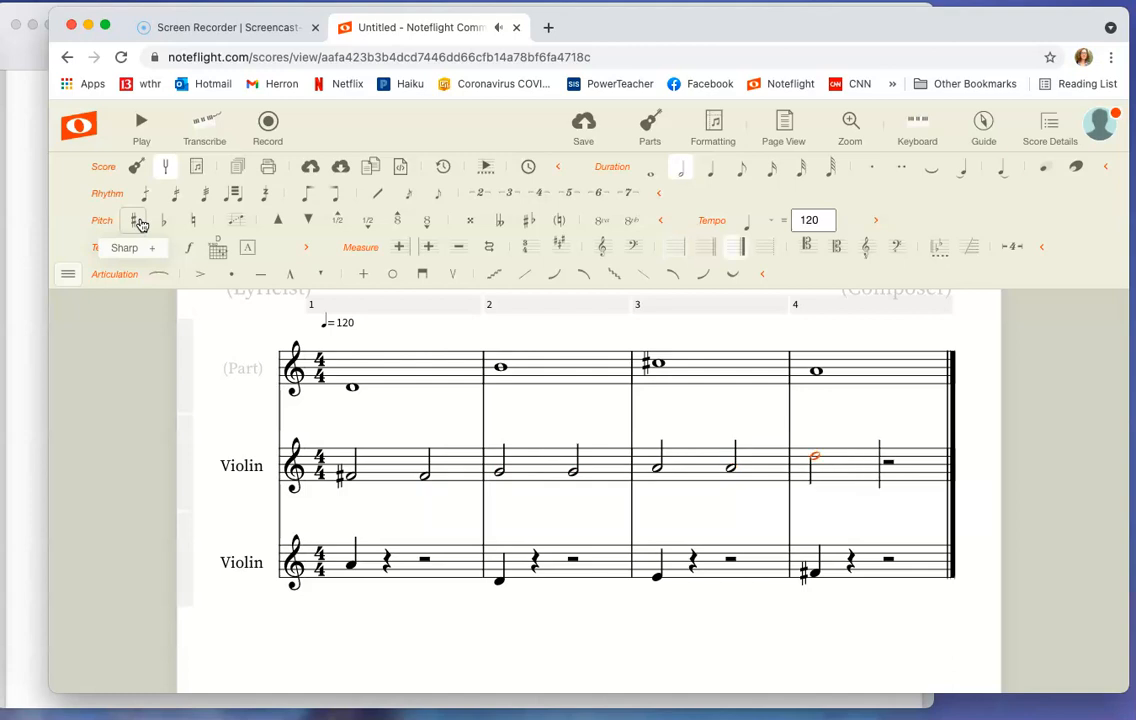
pyautogui.press('d')
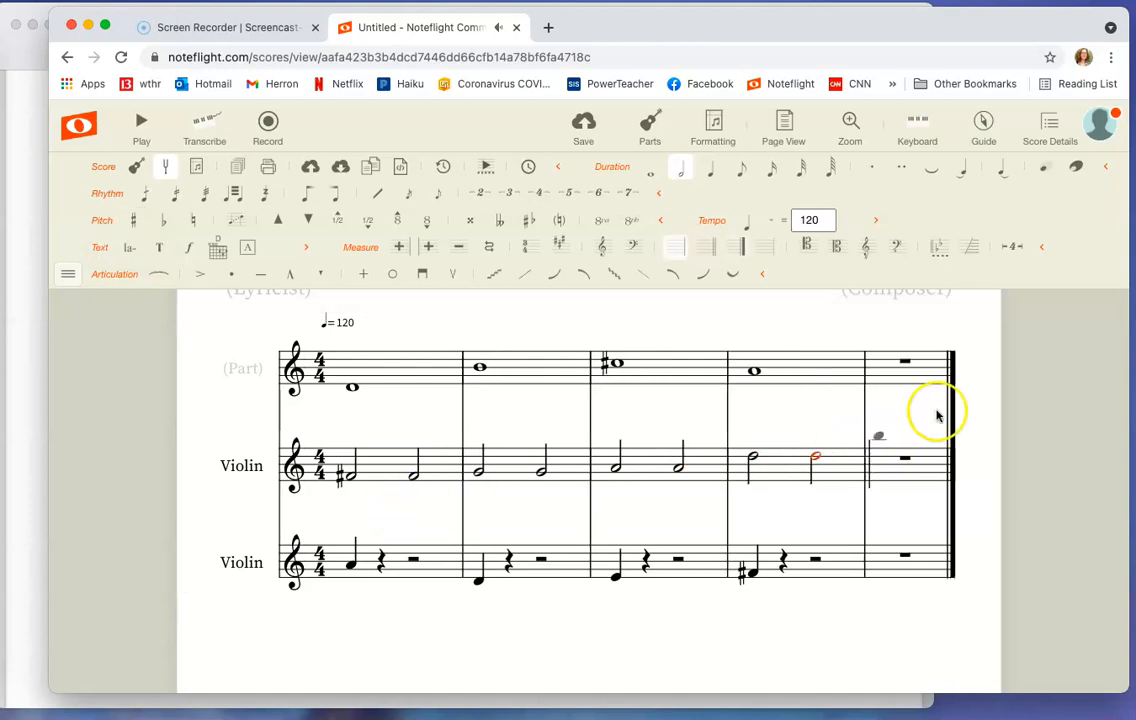
# Delete the empty measure 5 from all three staves
pyautogui.click(895, 374)
pyautogui.keyDown('shift'); pyautogui.click(880, 470); pyautogui.keyUp('shift')
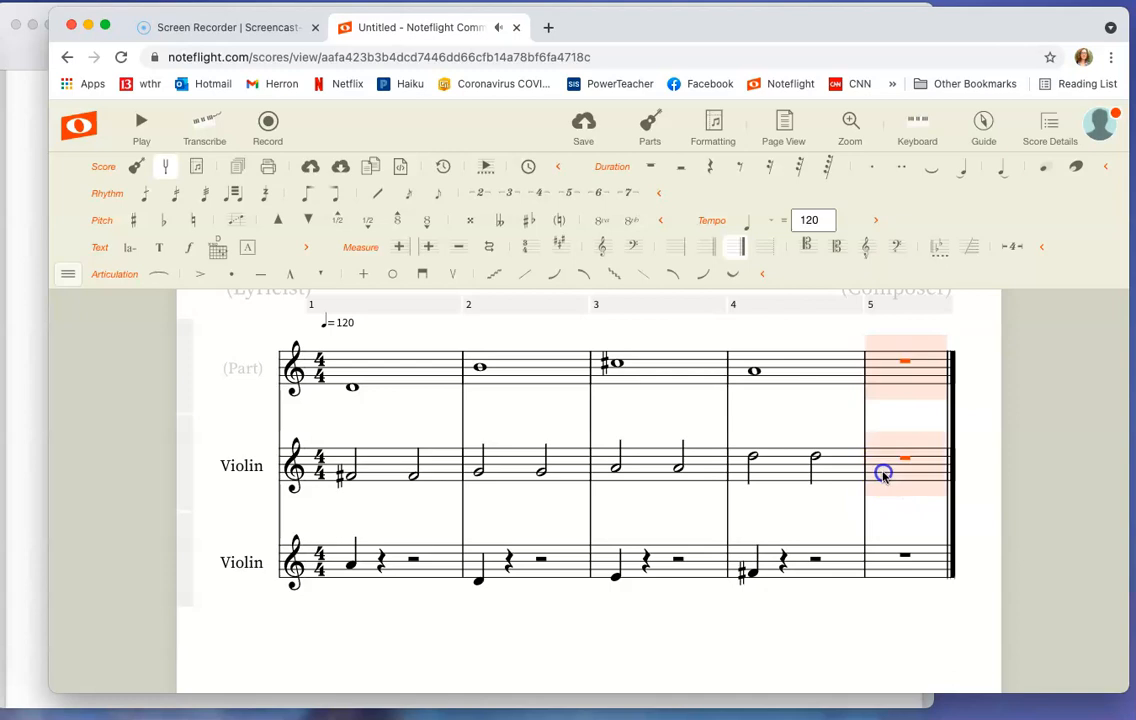
pyautogui.keyDown('shift'); pyautogui.click(881, 572); pyautogui.keyUp('shift')
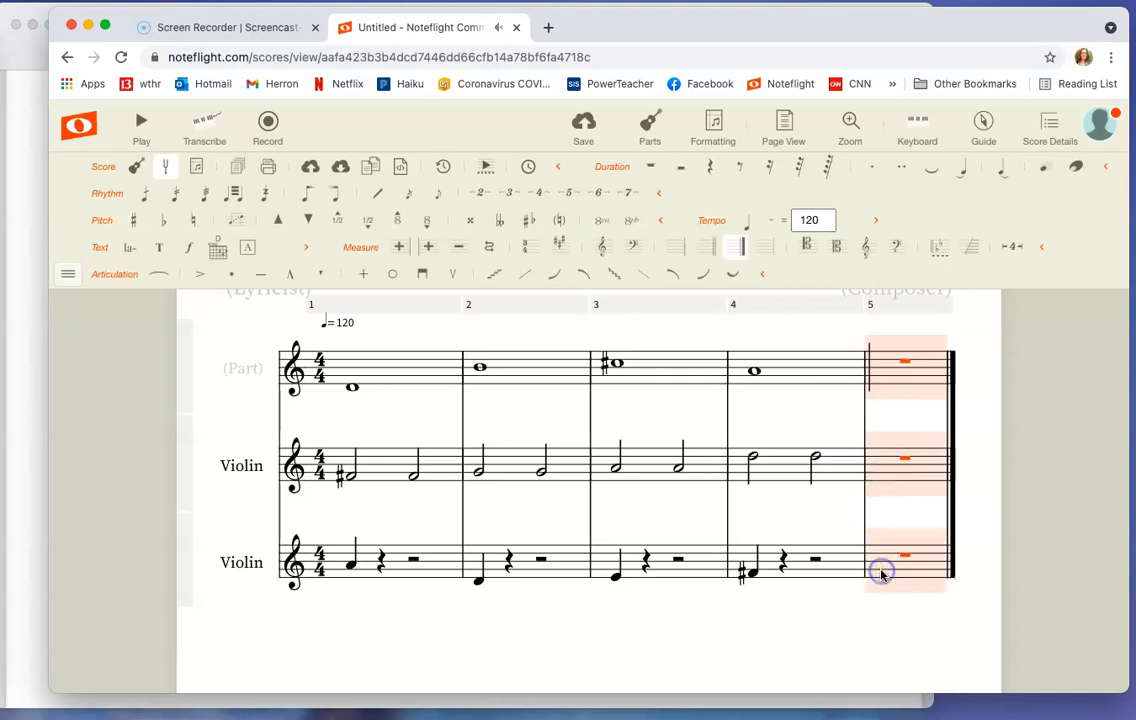
pyautogui.click(458, 249)
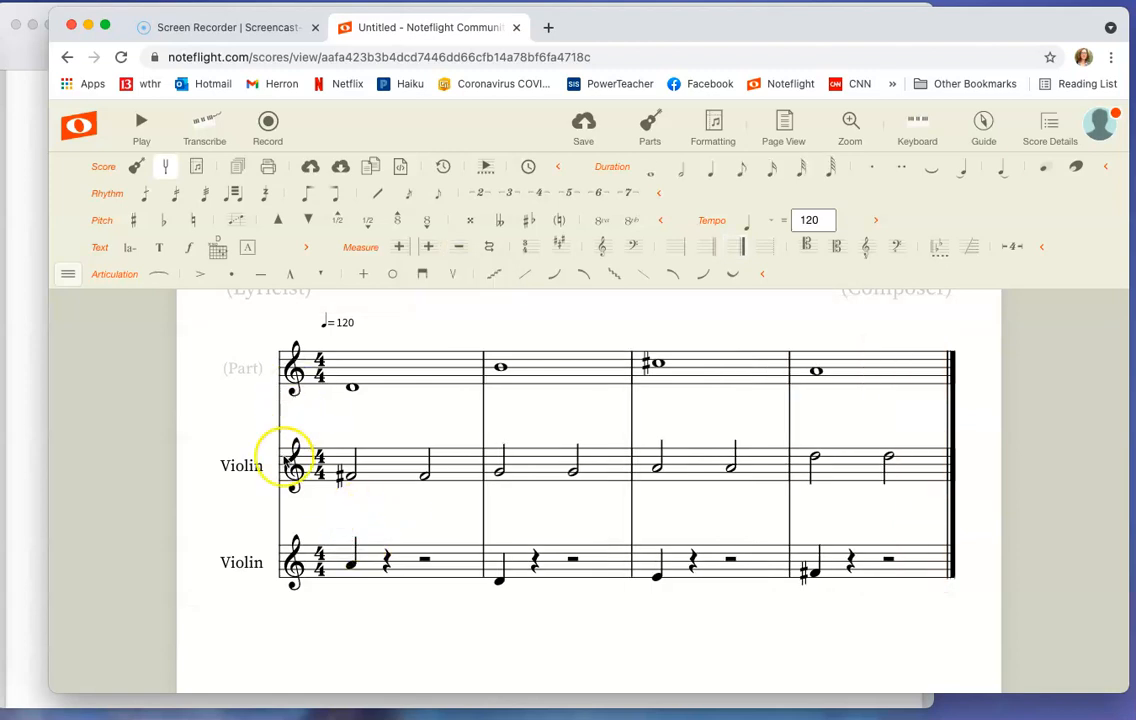
# Play the trio to hear the half-note part with the whole notes, and return to editing
pyautogui.click(141, 128)
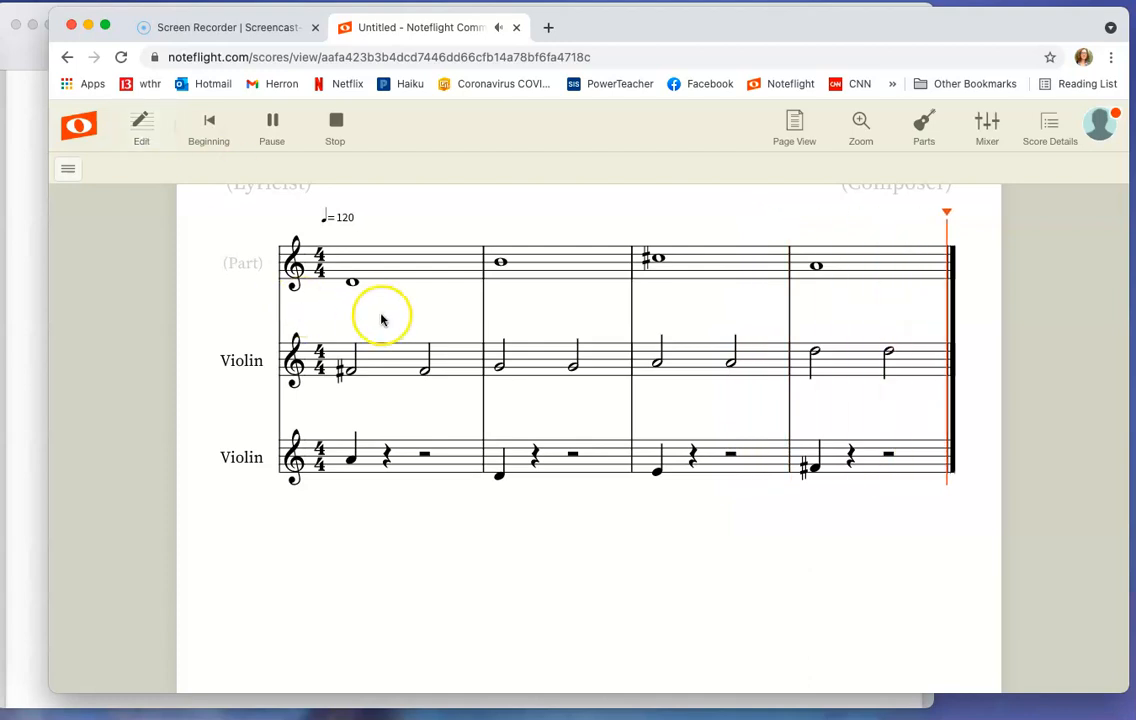
pyautogui.click(142, 128)
pyautogui.click(148, 132)
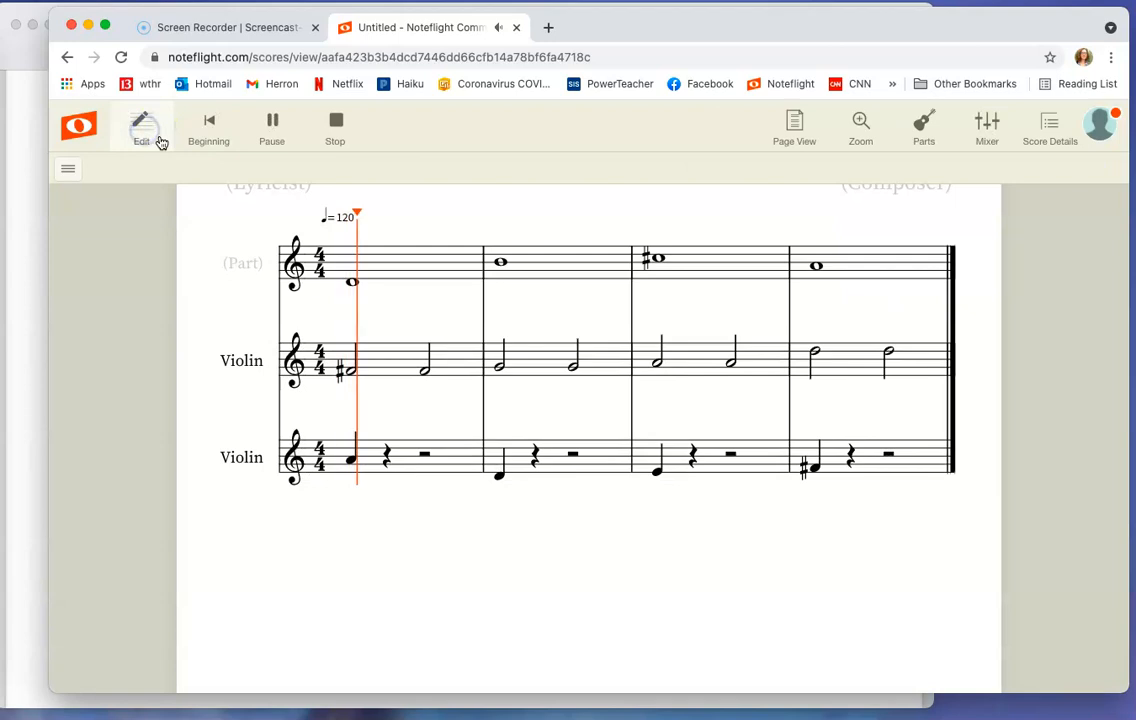
pyautogui.click(145, 133)
# Complete measures 1 and 2 of the lowest Violin staff with quarter notes: G, F♯, D after the A, and E, F♯, G after the D
pyautogui.click(350, 566)
pyautogui.click(385, 565)
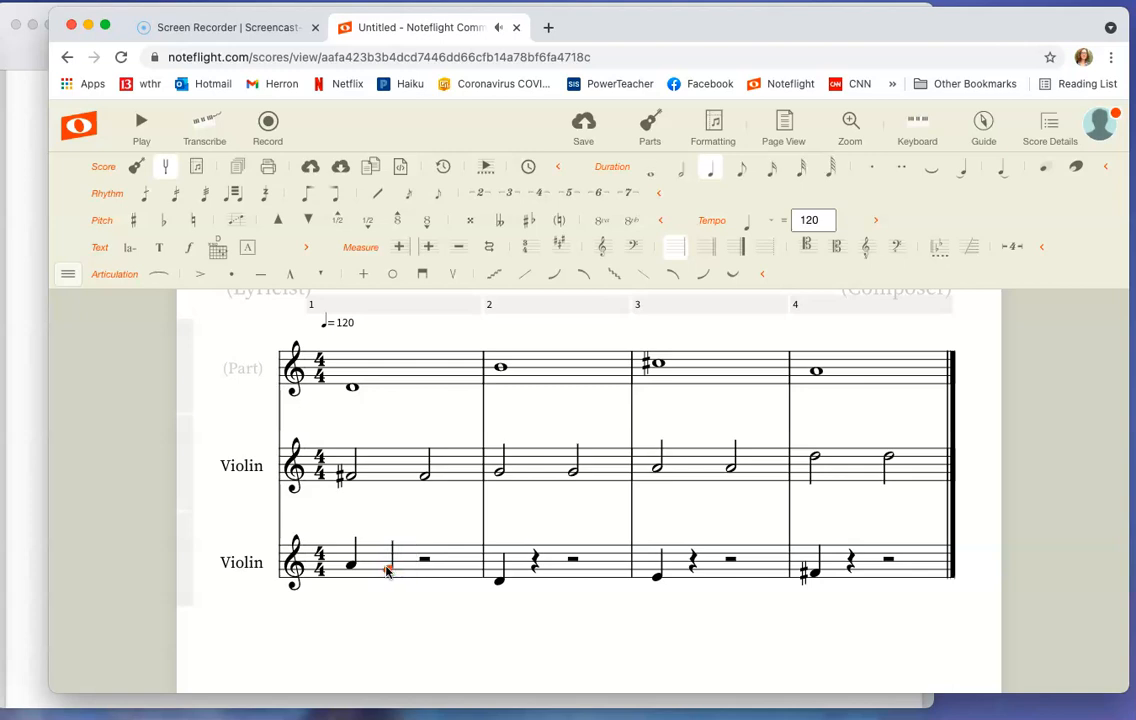
pyautogui.press('f')
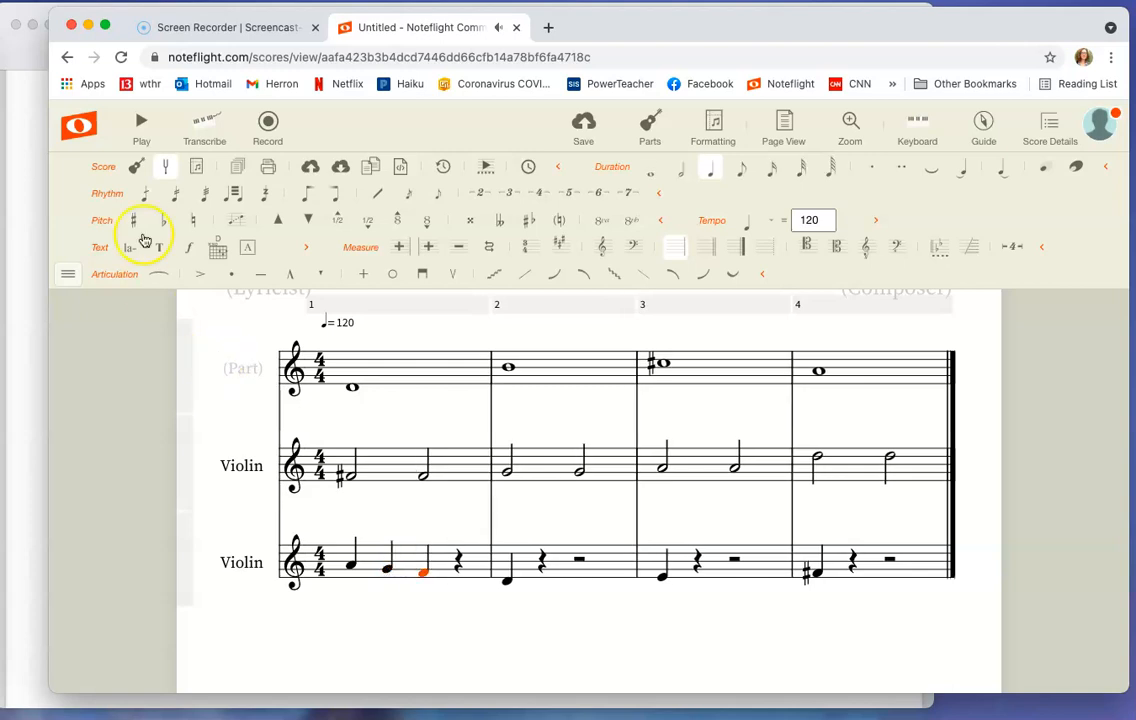
pyautogui.press('e')
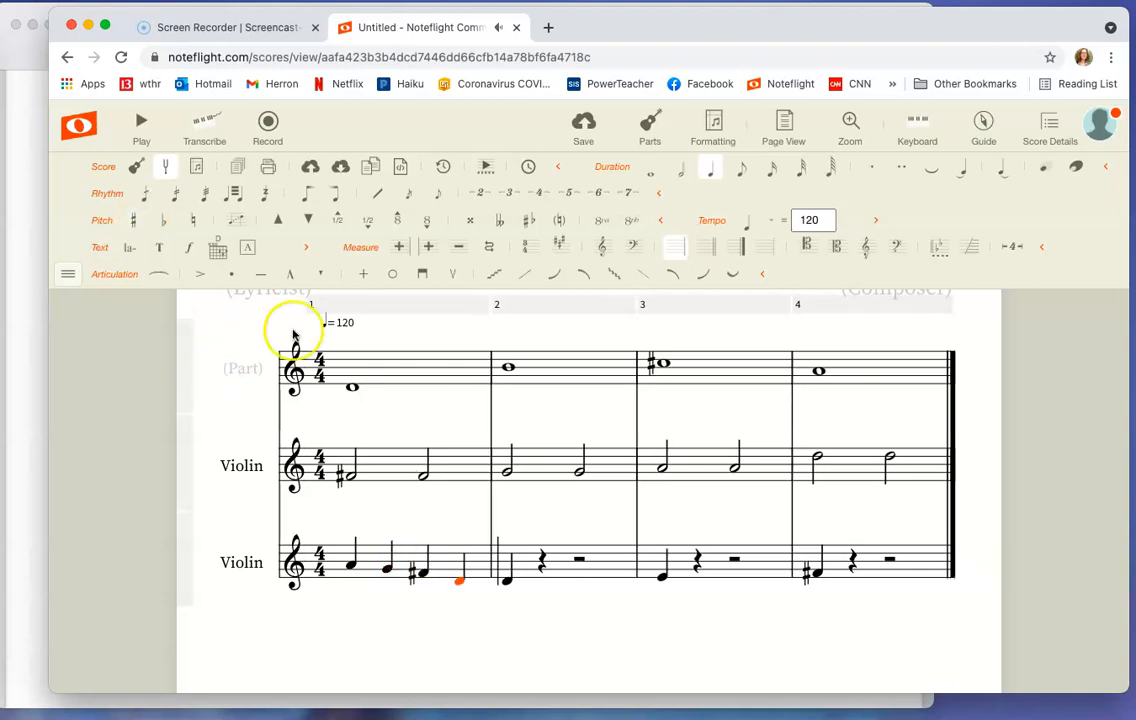
pyautogui.click(543, 578)
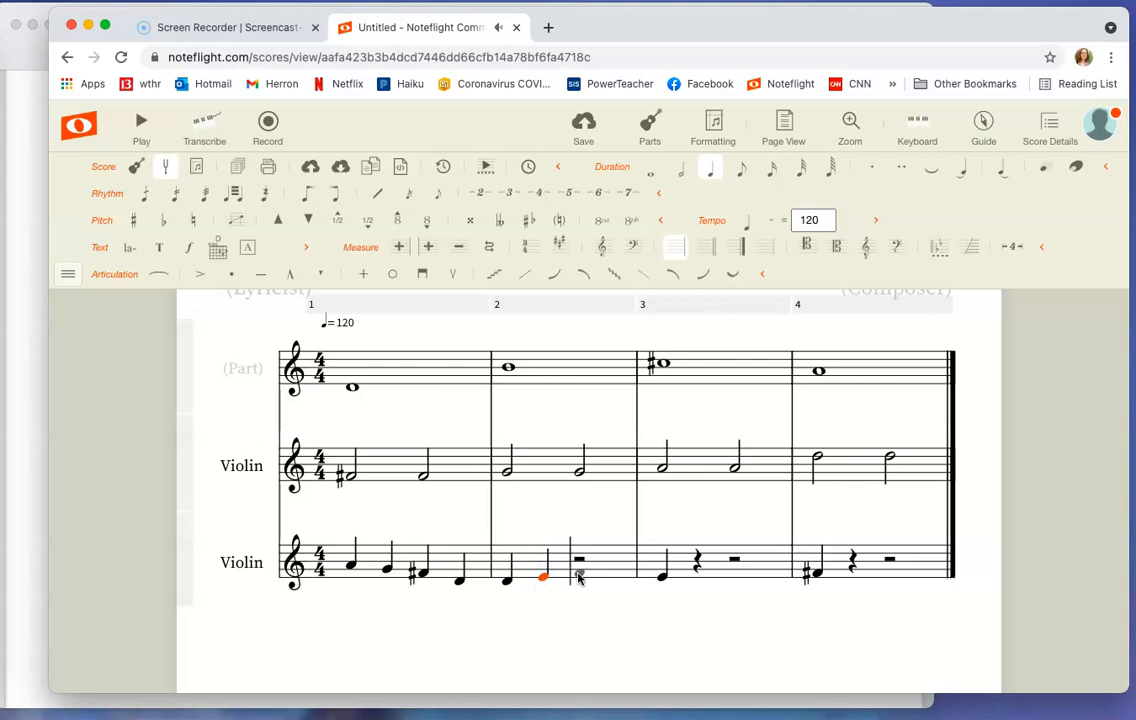
pyautogui.click(579, 576)
pyautogui.click(138, 226)
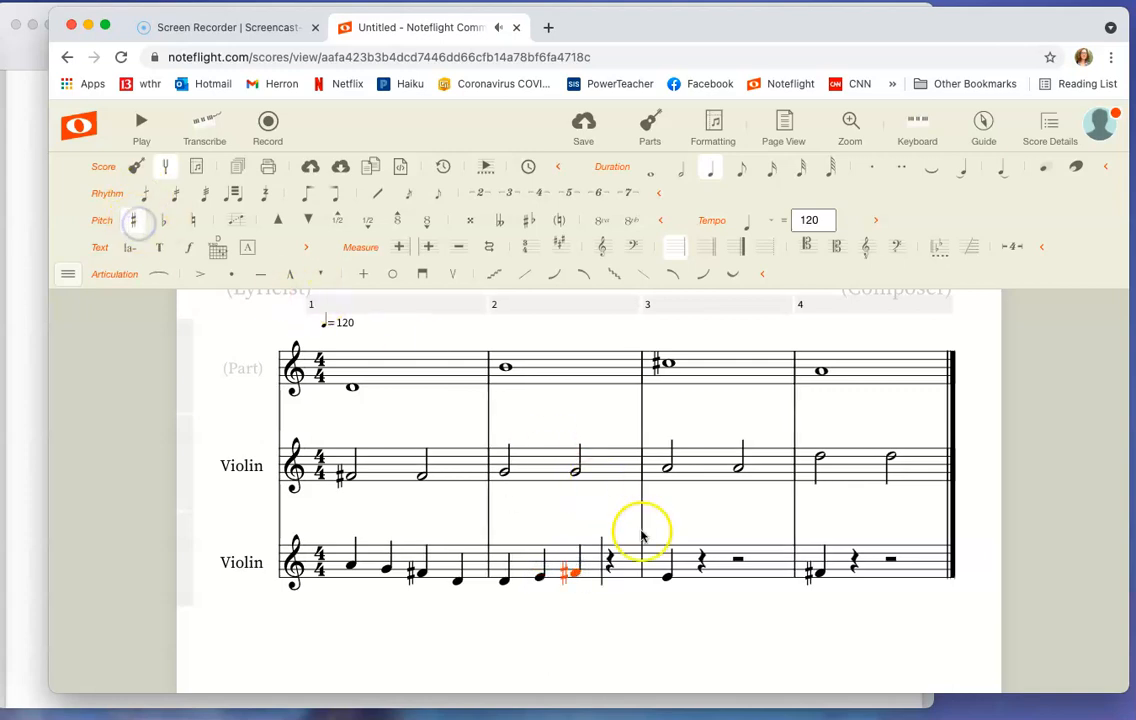
pyautogui.click(611, 567)
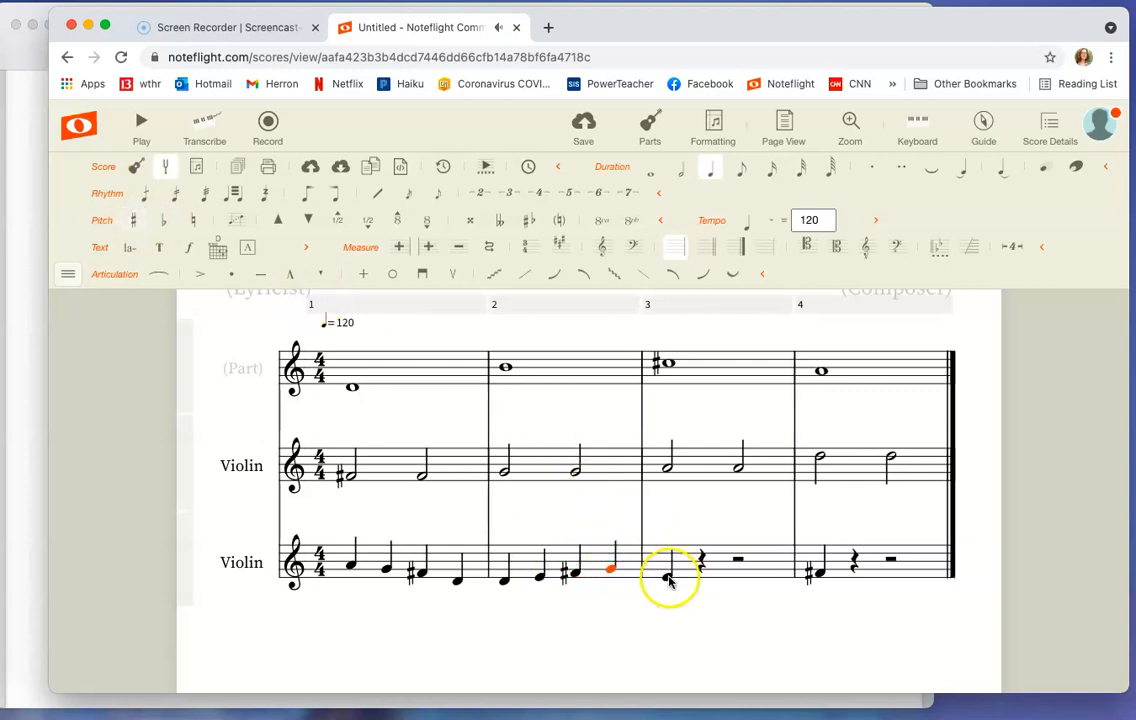
# Complete measure 3 of the lowest Violin staff with quarter notes C♯, C♯ and A, and make measure 4's F♯ a whole note
pyautogui.click(701, 561)
pyautogui.click(701, 558)
pyautogui.click(418, 353)
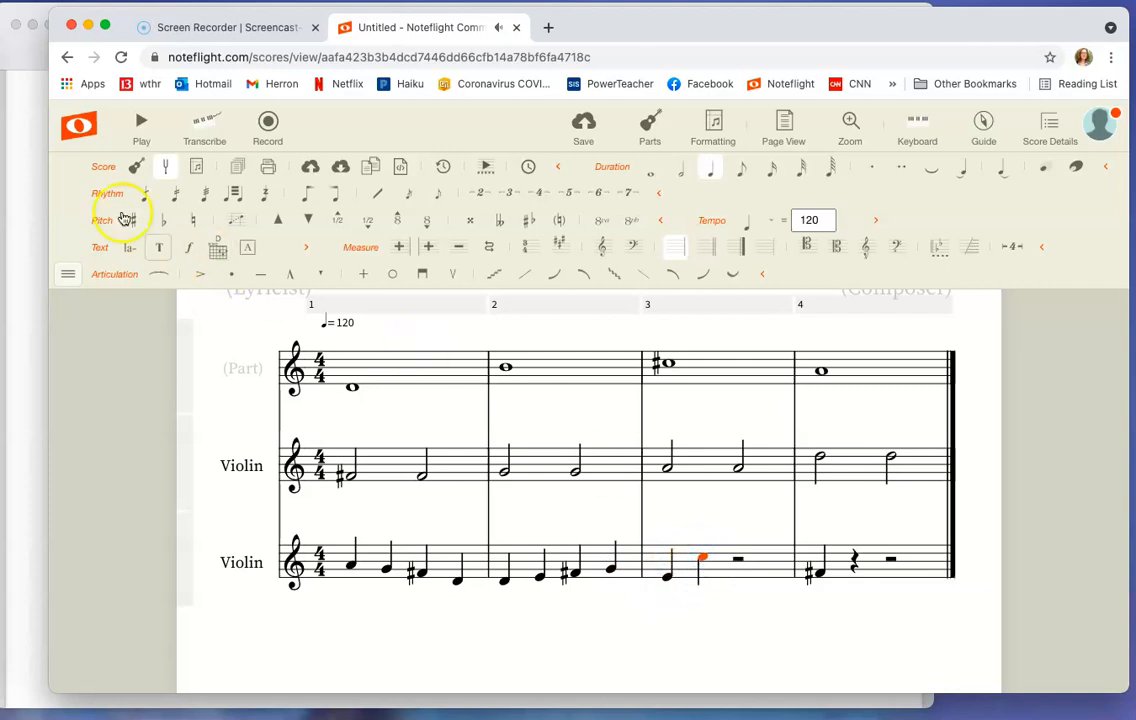
pyautogui.click(738, 560)
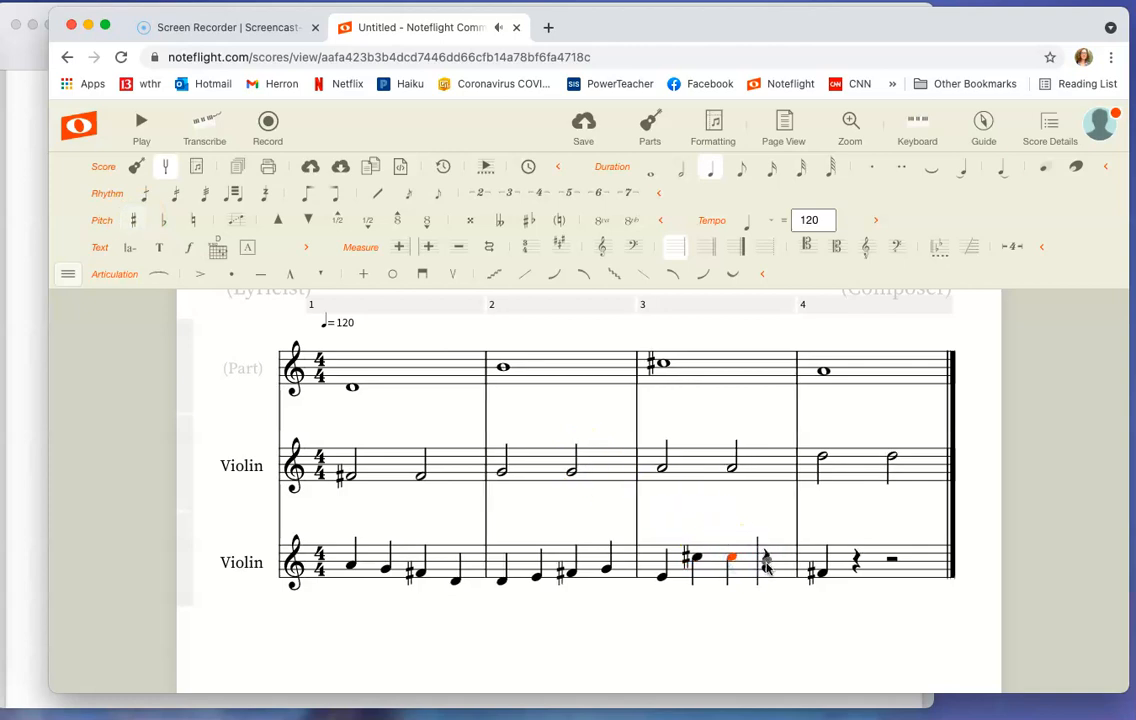
pyautogui.click(823, 582)
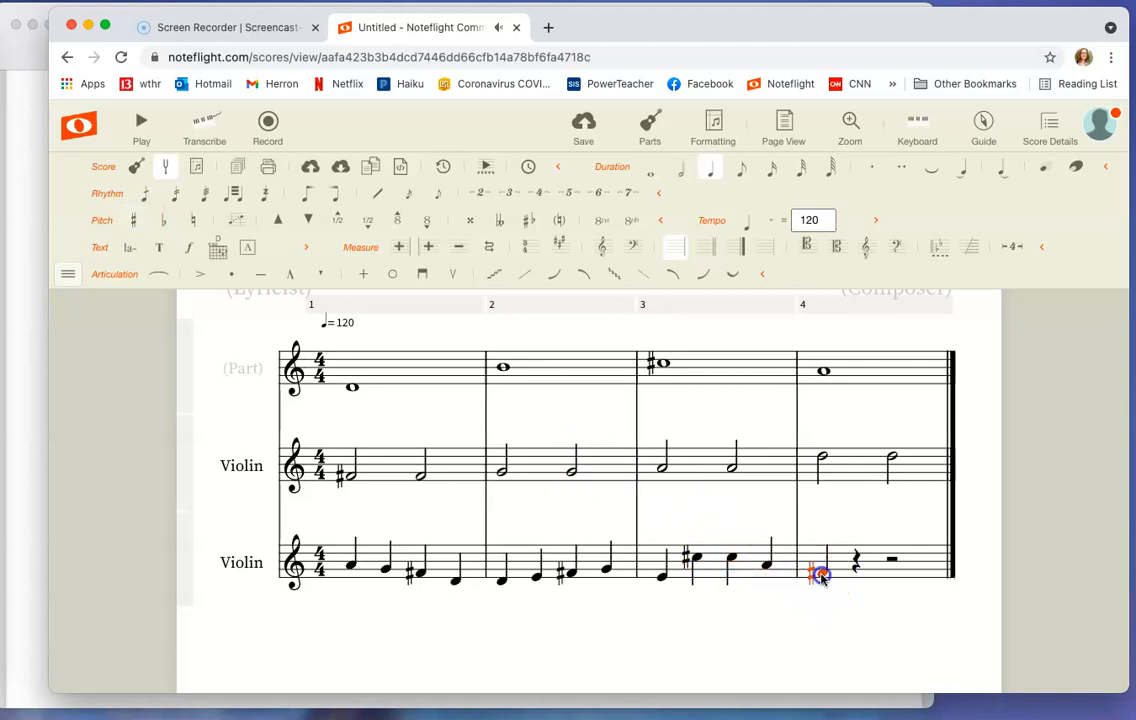
pyautogui.click(655, 176)
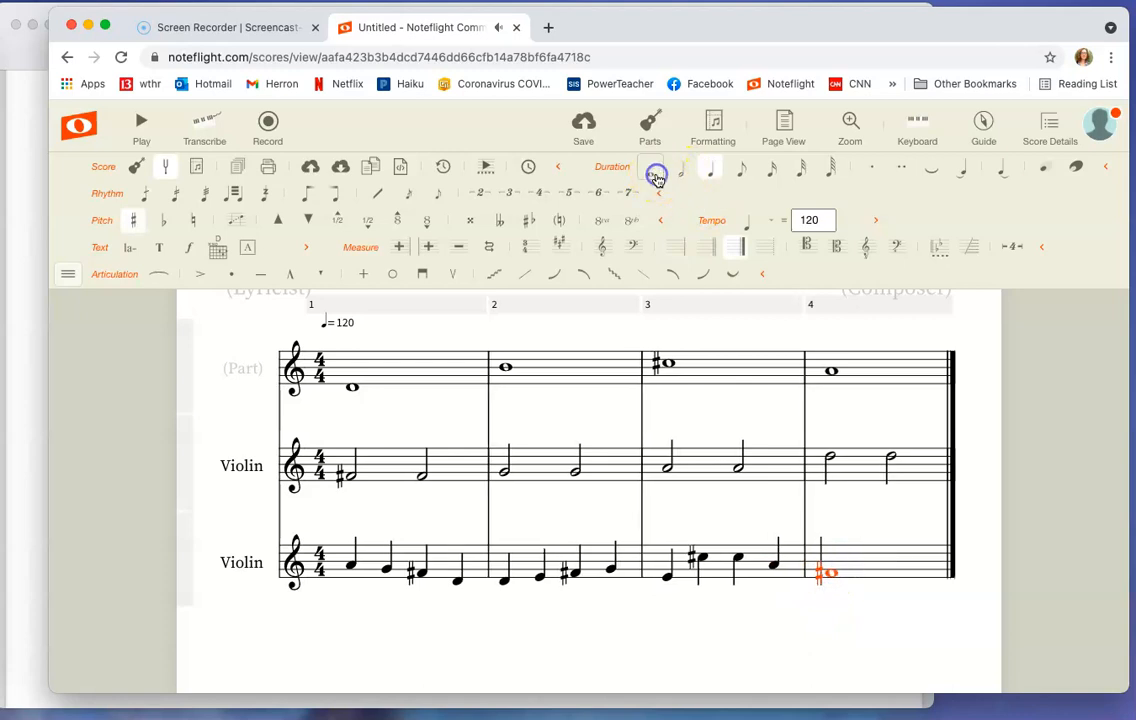
# Play the completed trio from the first note of measure 1, and return to editing
pyautogui.scroll(3, 400, 480)
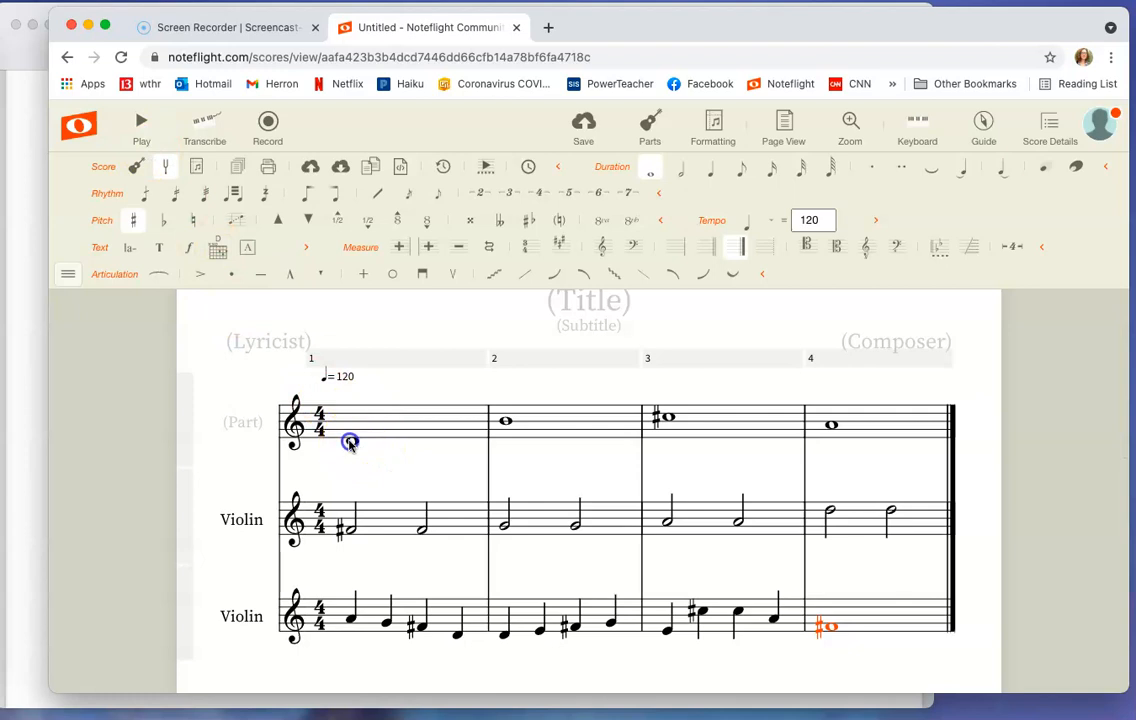
pyautogui.click(351, 440)
pyautogui.click(140, 125)
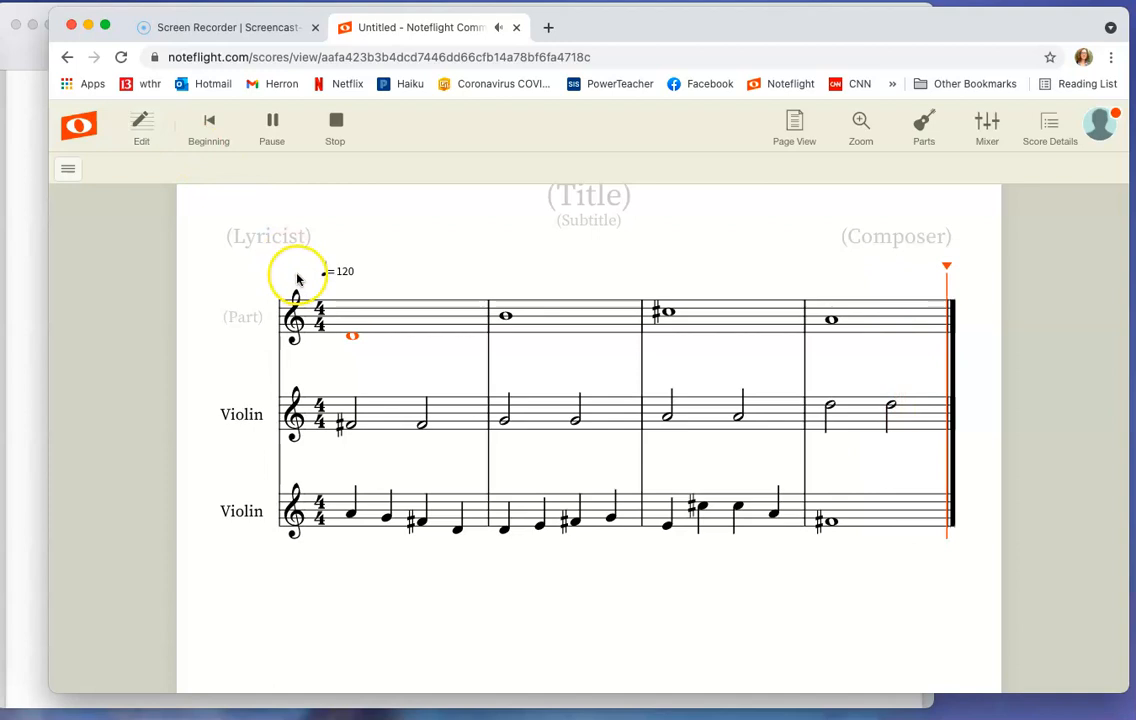
pyautogui.scroll(1, 438, 287)
pyautogui.click(426, 337)
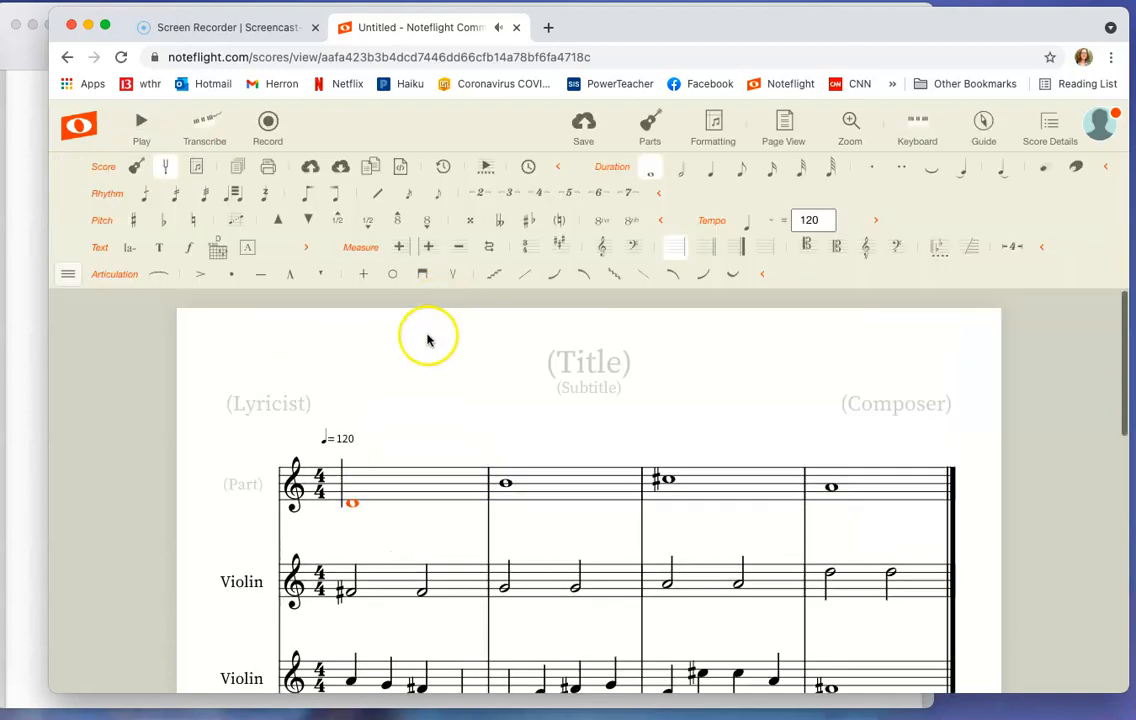
pyautogui.scroll(-1, 426, 347)
pyautogui.click(436, 458)
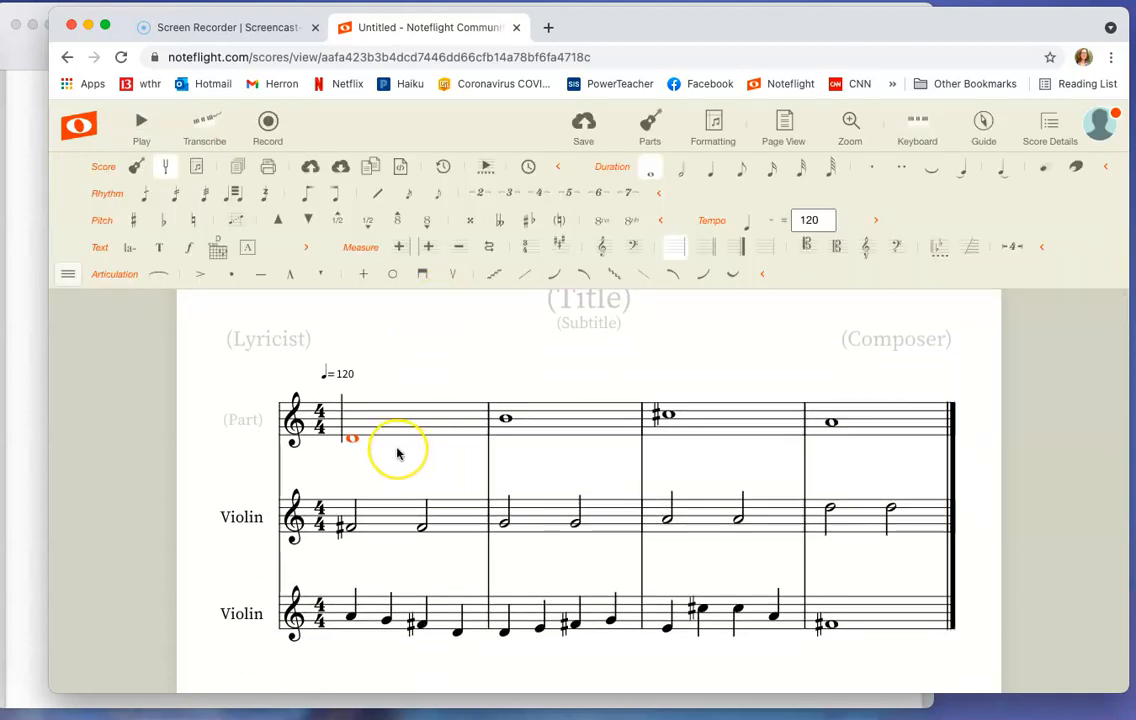